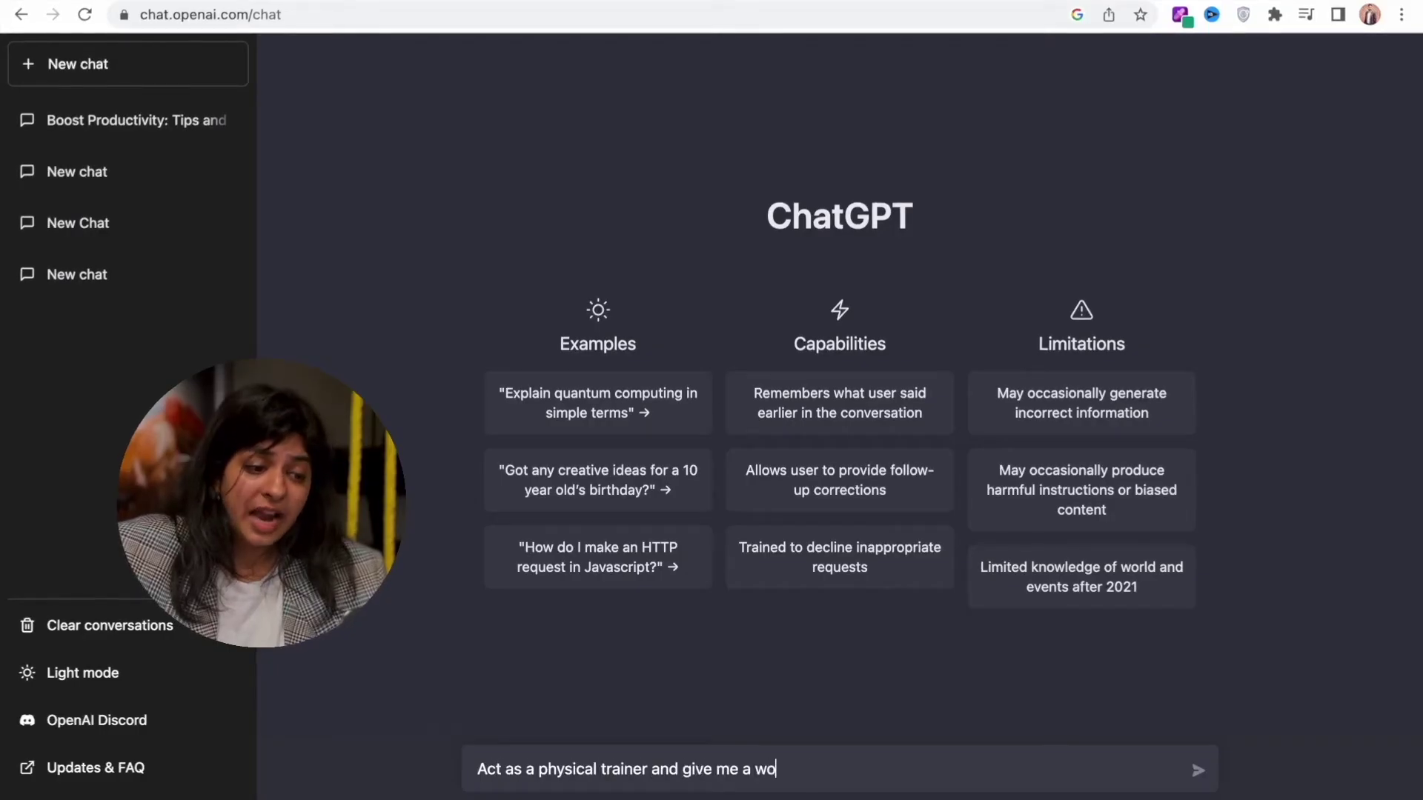
- Send the 7-day workout plan and angular momentum prompts, then begin a YouTube title-generator prompt
{"action": "type", "text": "orkout plan for 7 days of the week"}
{"action": "key", "text": "Return"}
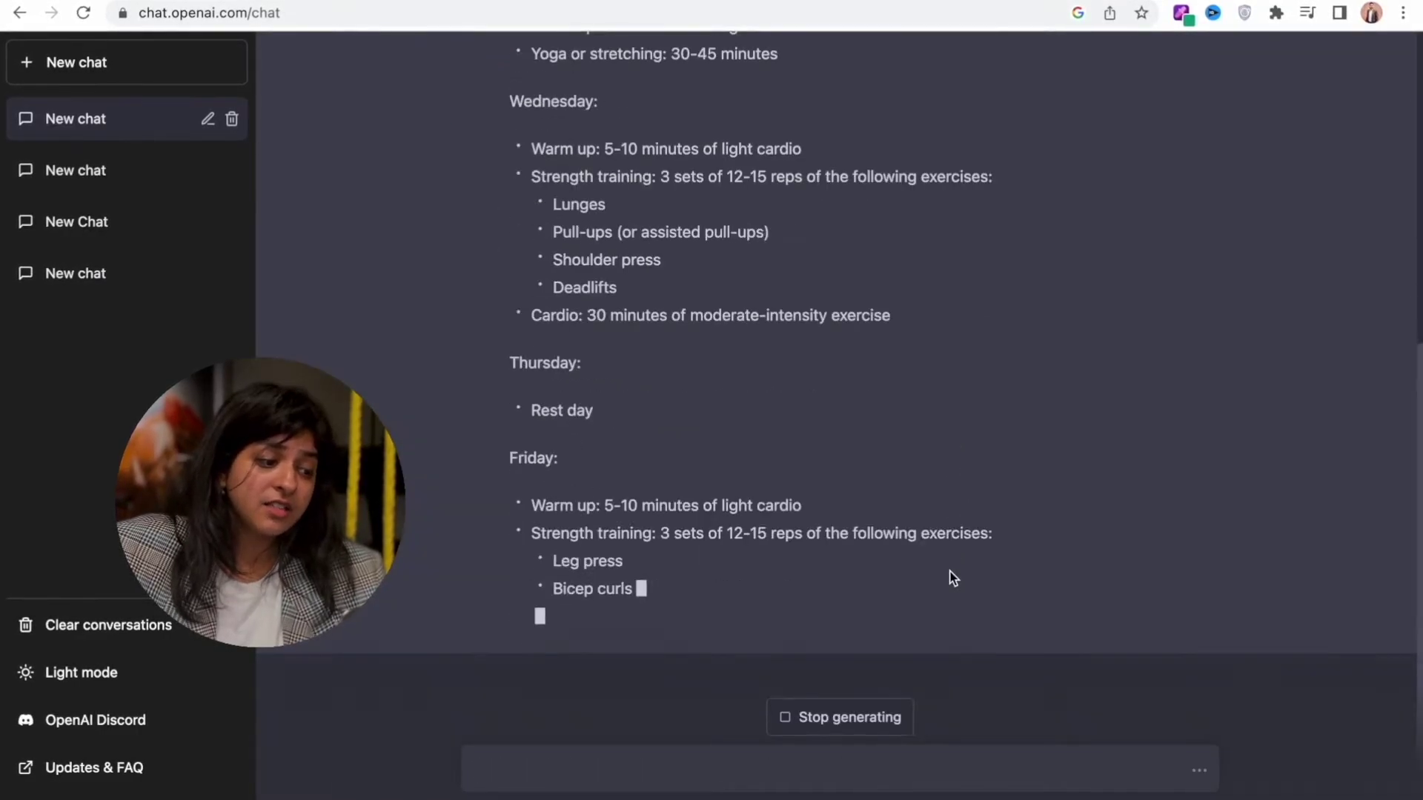
{"action": "type", "text": "Act as a physics teacher and ex"}
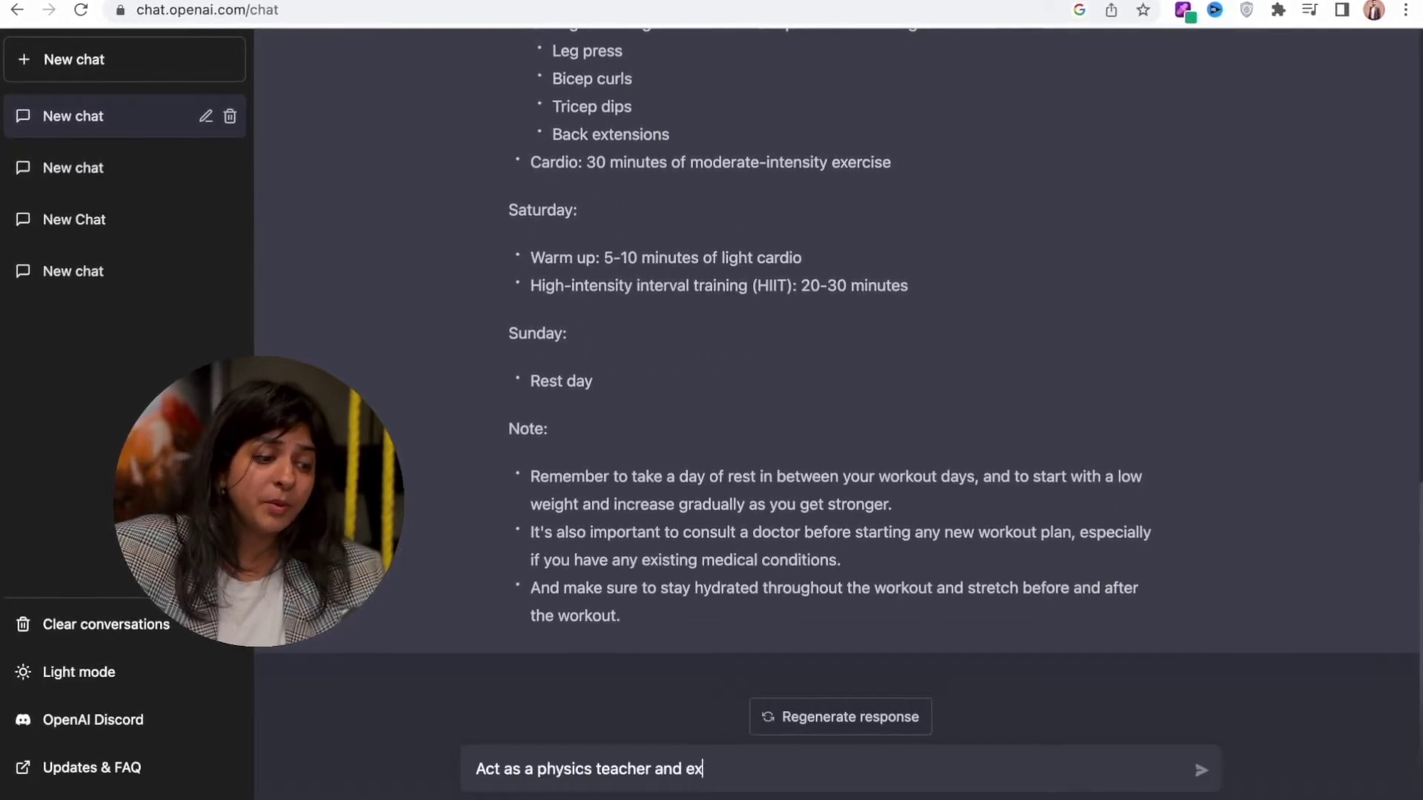
{"action": "type", "text": "plain me the concept of angular momentum"}
{"action": "key", "text": "Return"}
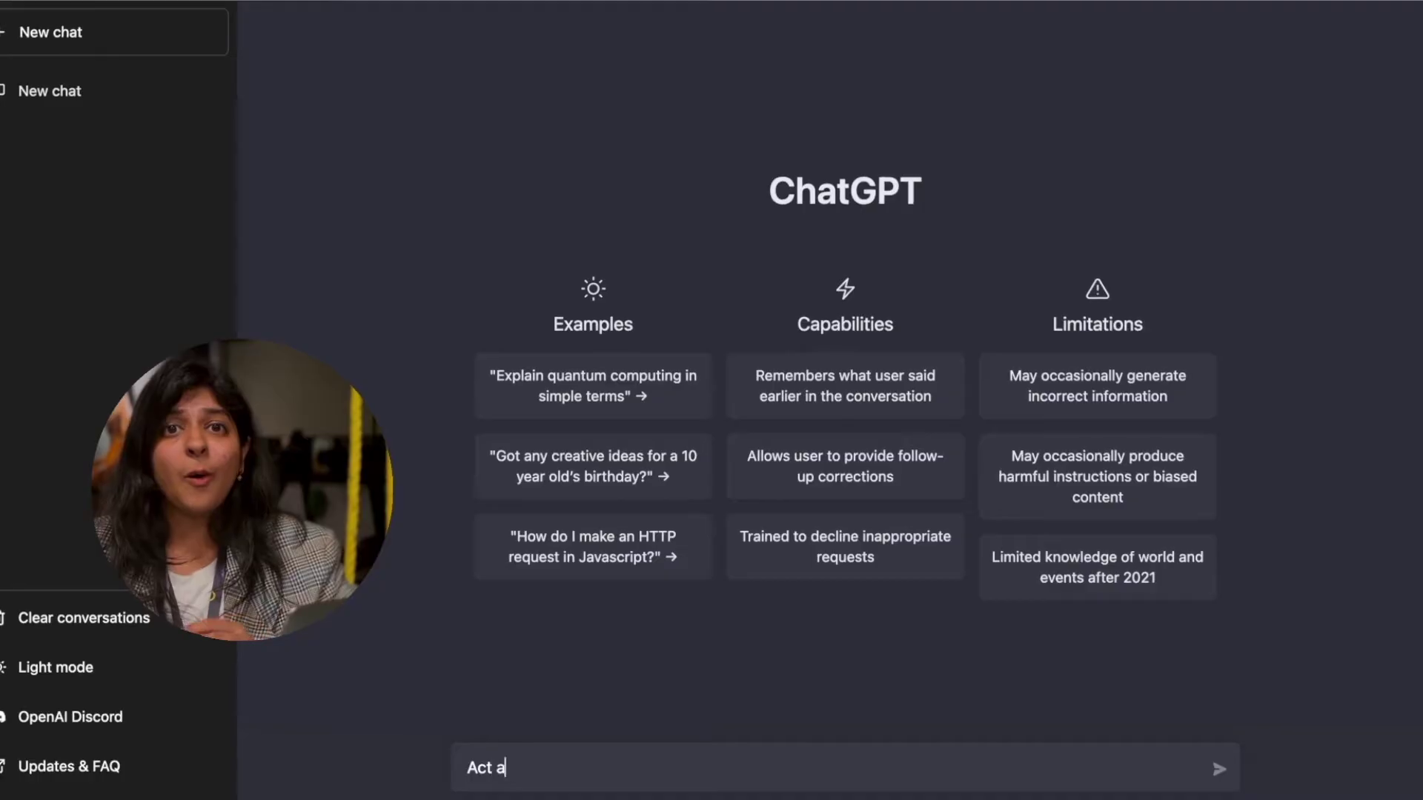
{"action": "type", "text": "s a youtube title ge"}
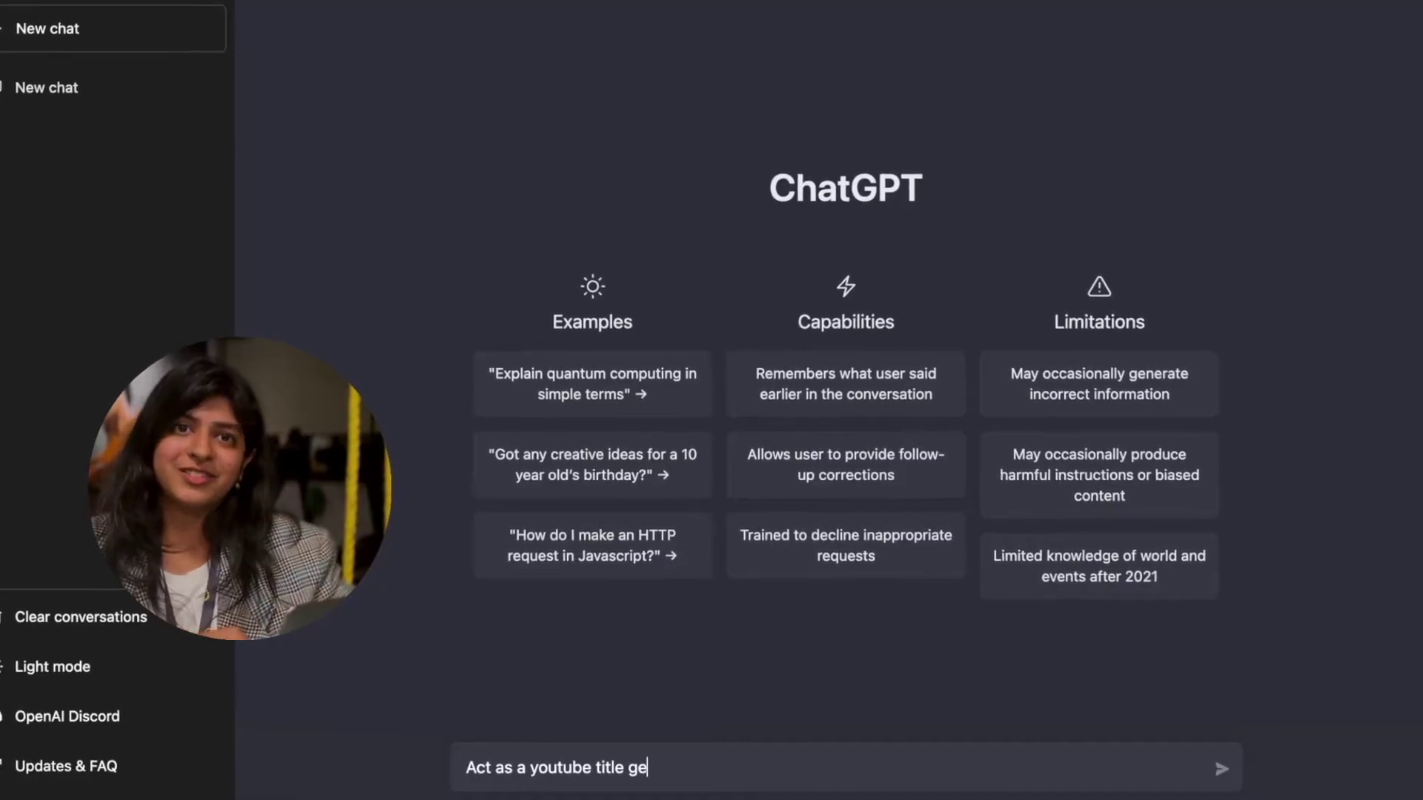
{"action": "type", "text": "nerator and give me more titles suggestio"}
{"action": "type", "text": "ns on the topic 'less known fact"}
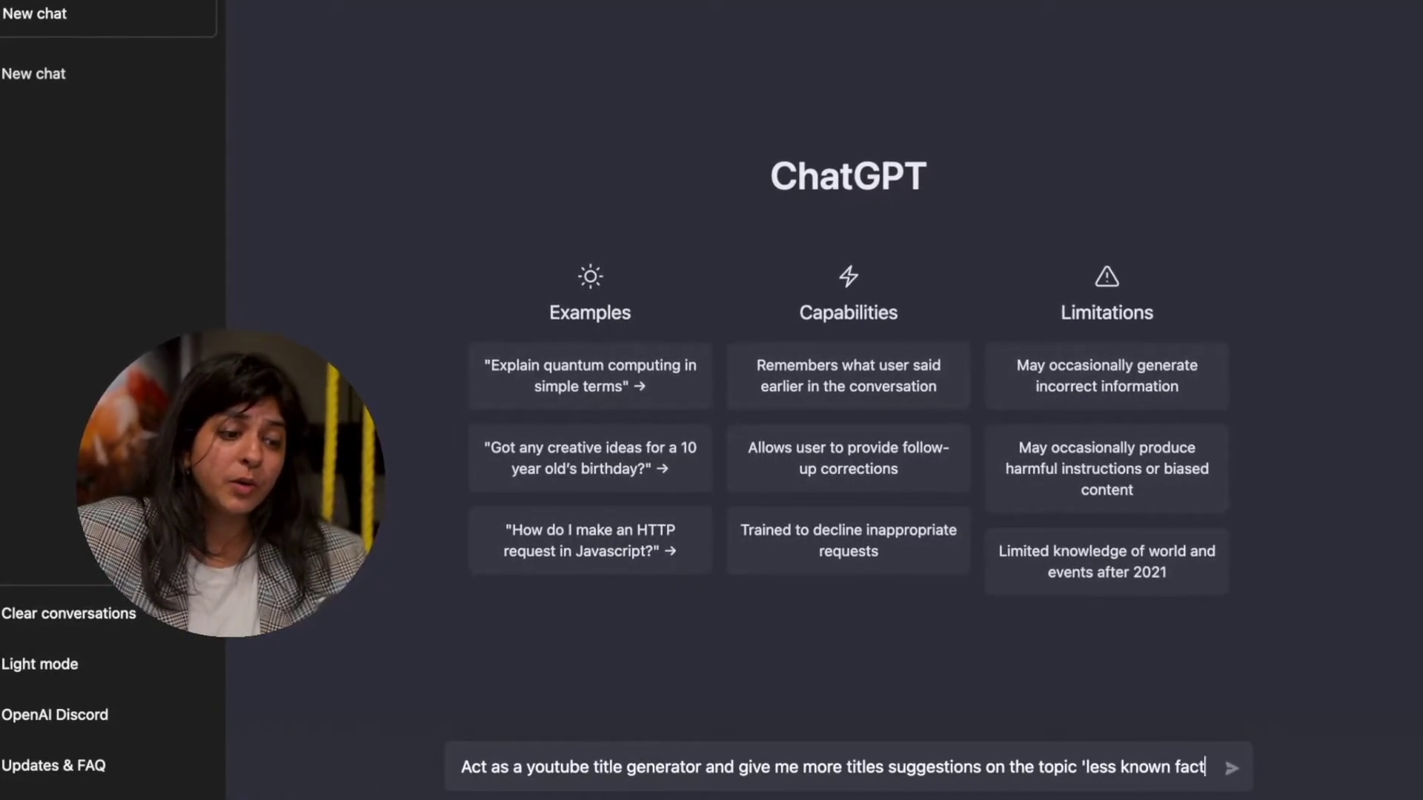
{"action": "type", "text": "s'"}
- Send the title-ideas prompt, then request a script for '3 Fascinating Facts that You Never Learned in School'
{"action": "key", "text": "Return"}
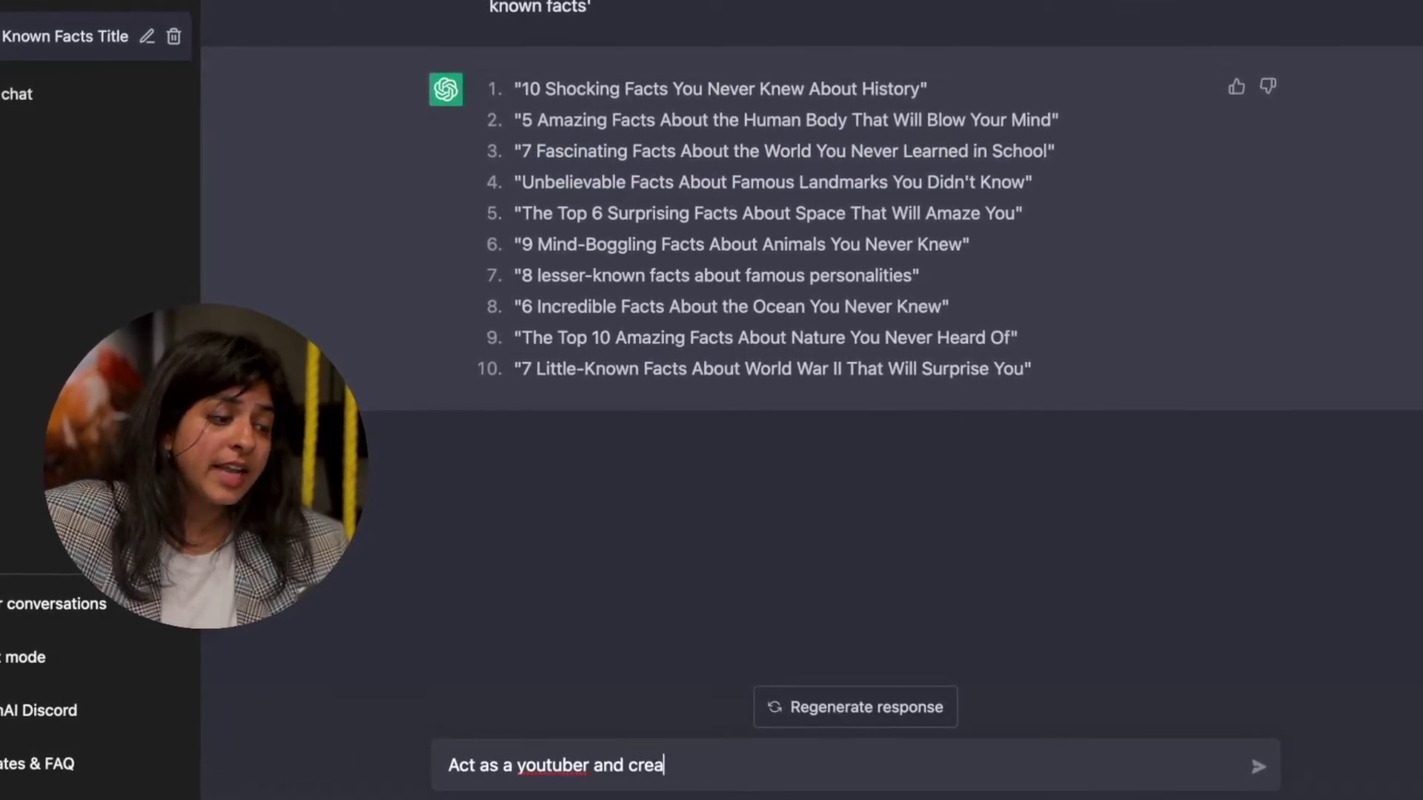
{"action": "type", "text": "ript for the youtube video"}
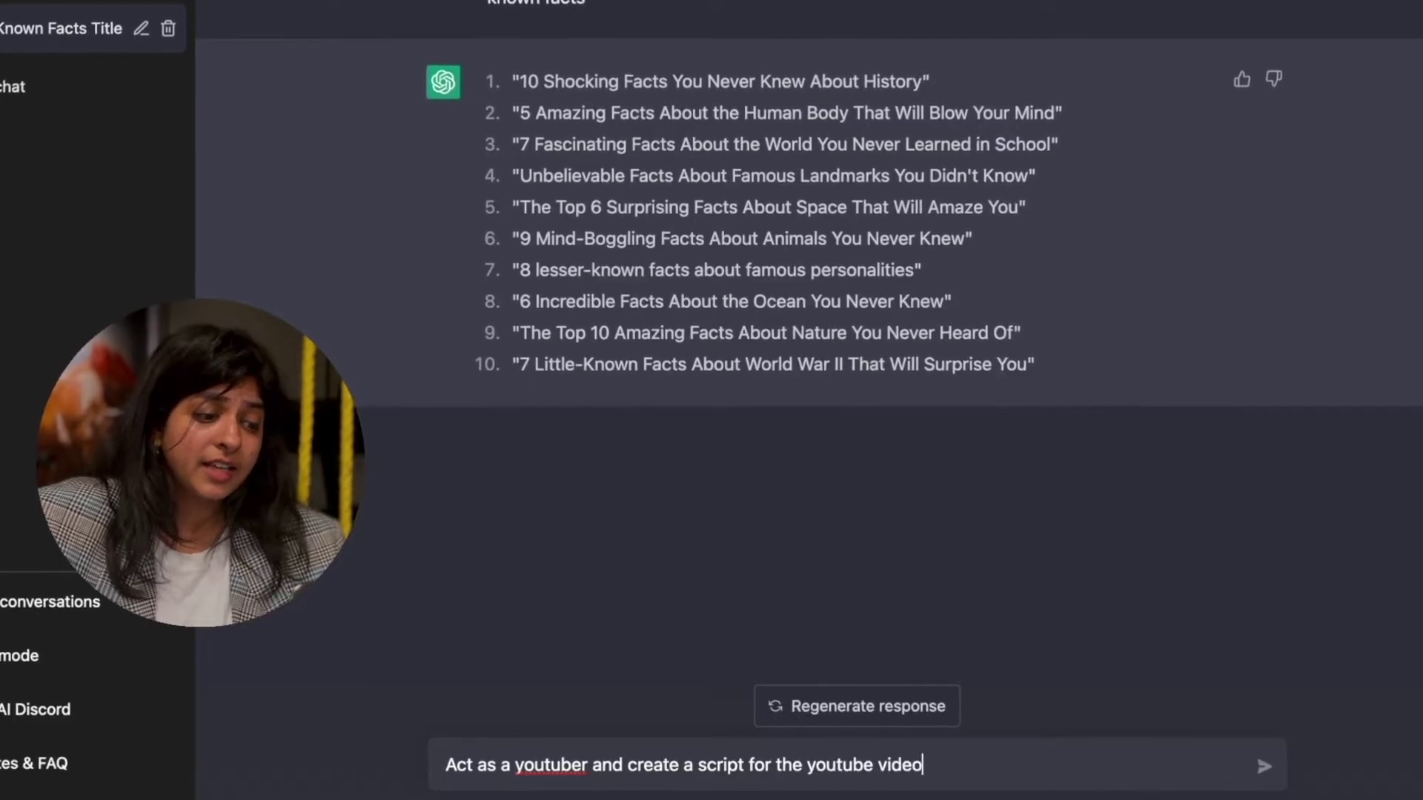
{"action": "type", "text": "'3 Fascinating Facts that You Never Learned in School'"}
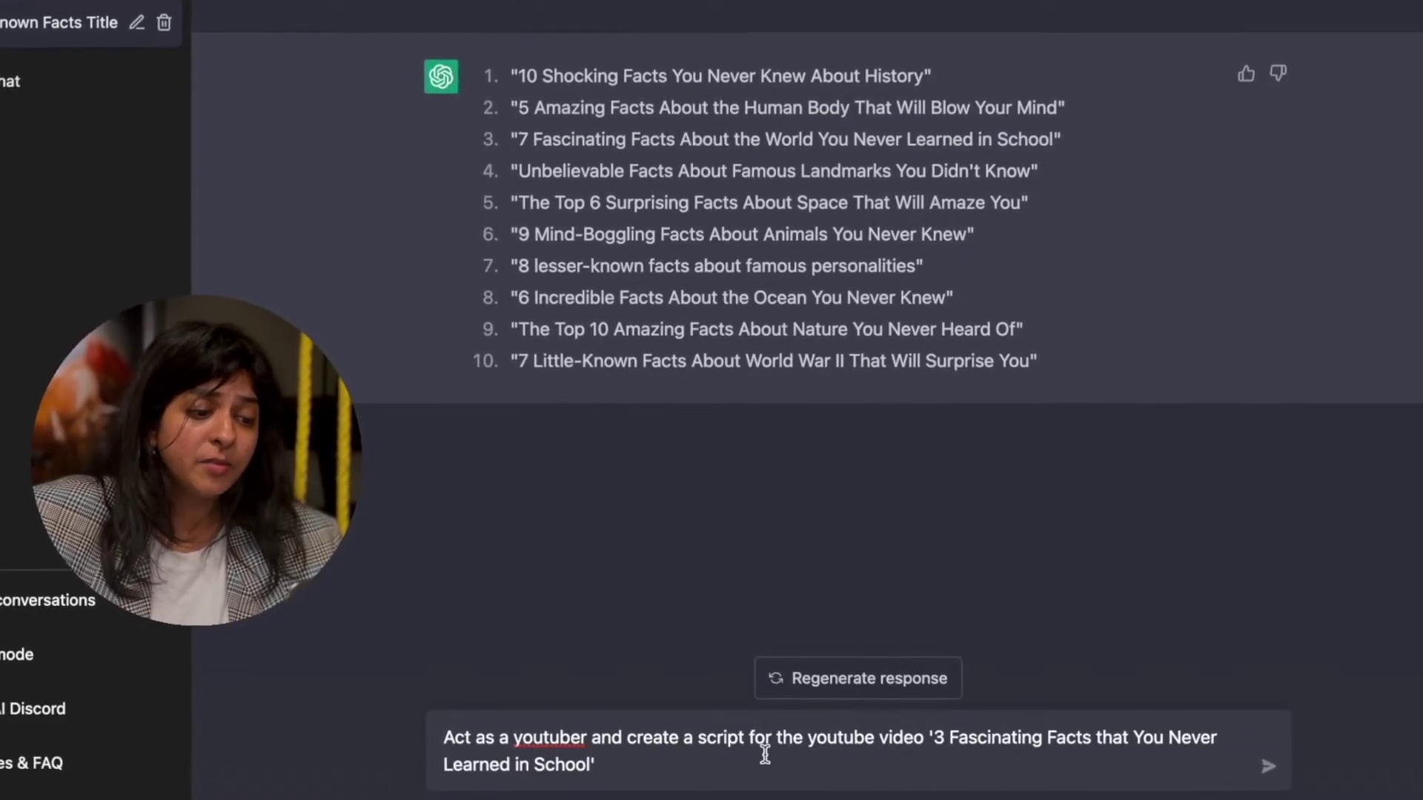
{"action": "key", "text": "Return"}
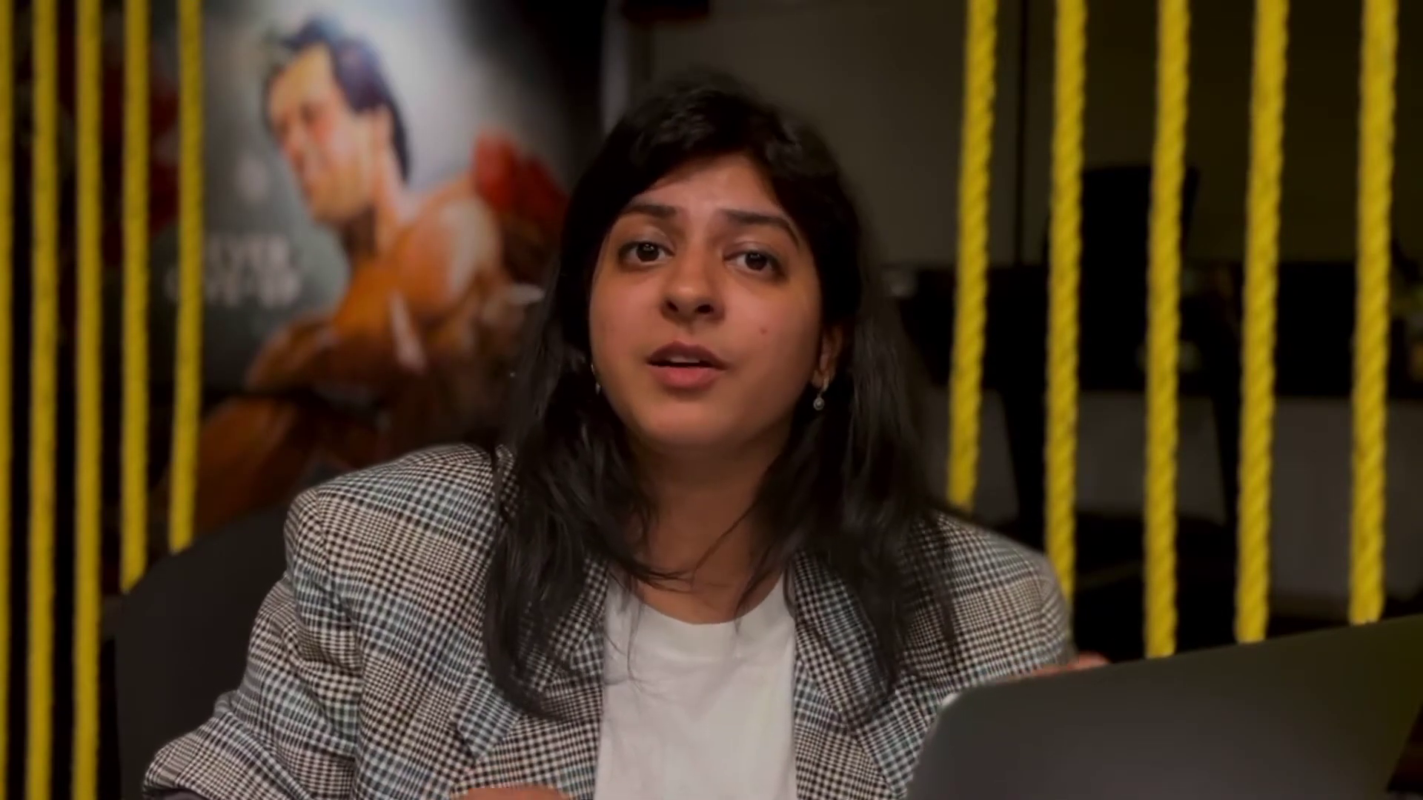
- Create a new 'Untitled Video' project from a Blank Page via Create a video
{"action": "left_click", "coordinate": [744, 415]}
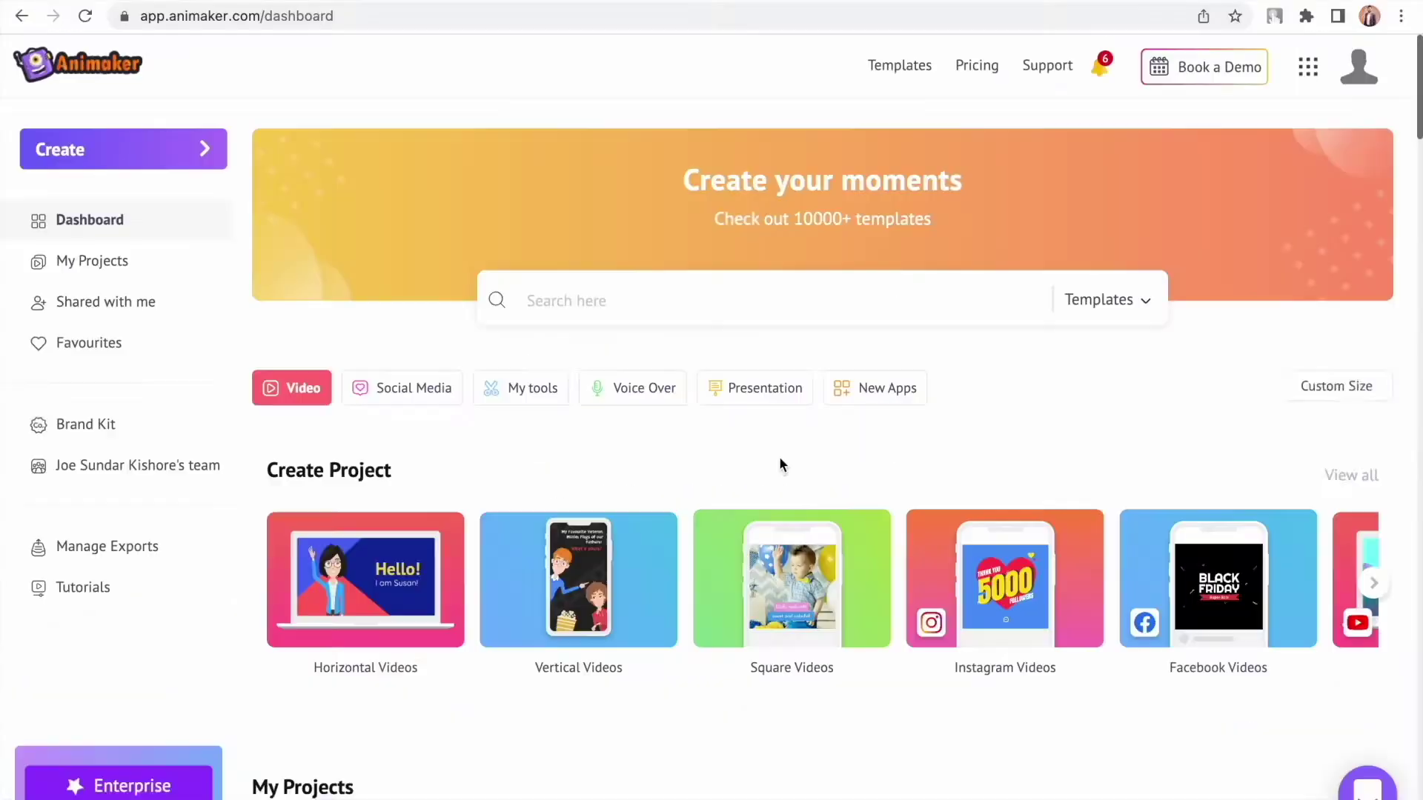
{"action": "left_click", "coordinate": [210, 148]}
{"action": "mouse_move", "coordinate": [301, 164]}
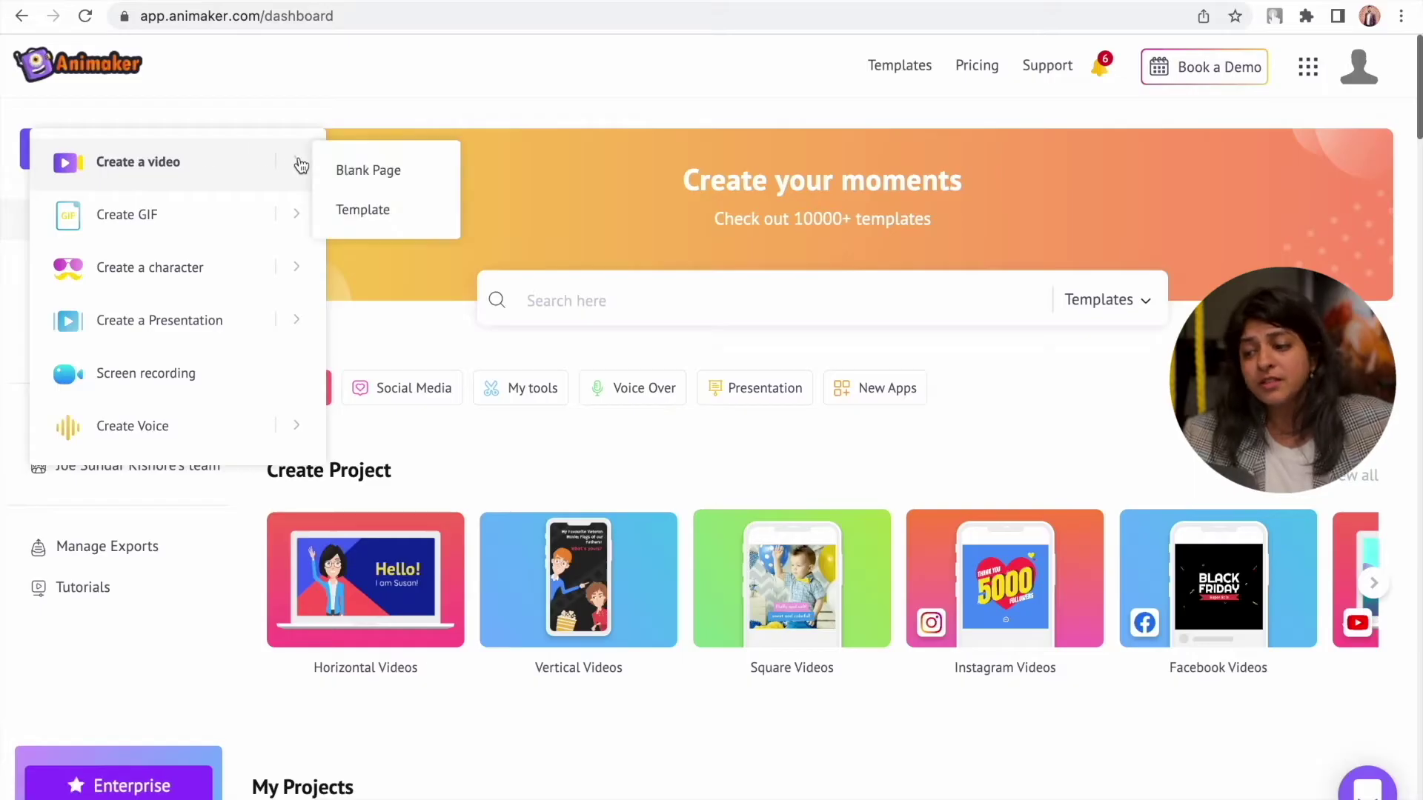
{"action": "left_click", "coordinate": [406, 176]}
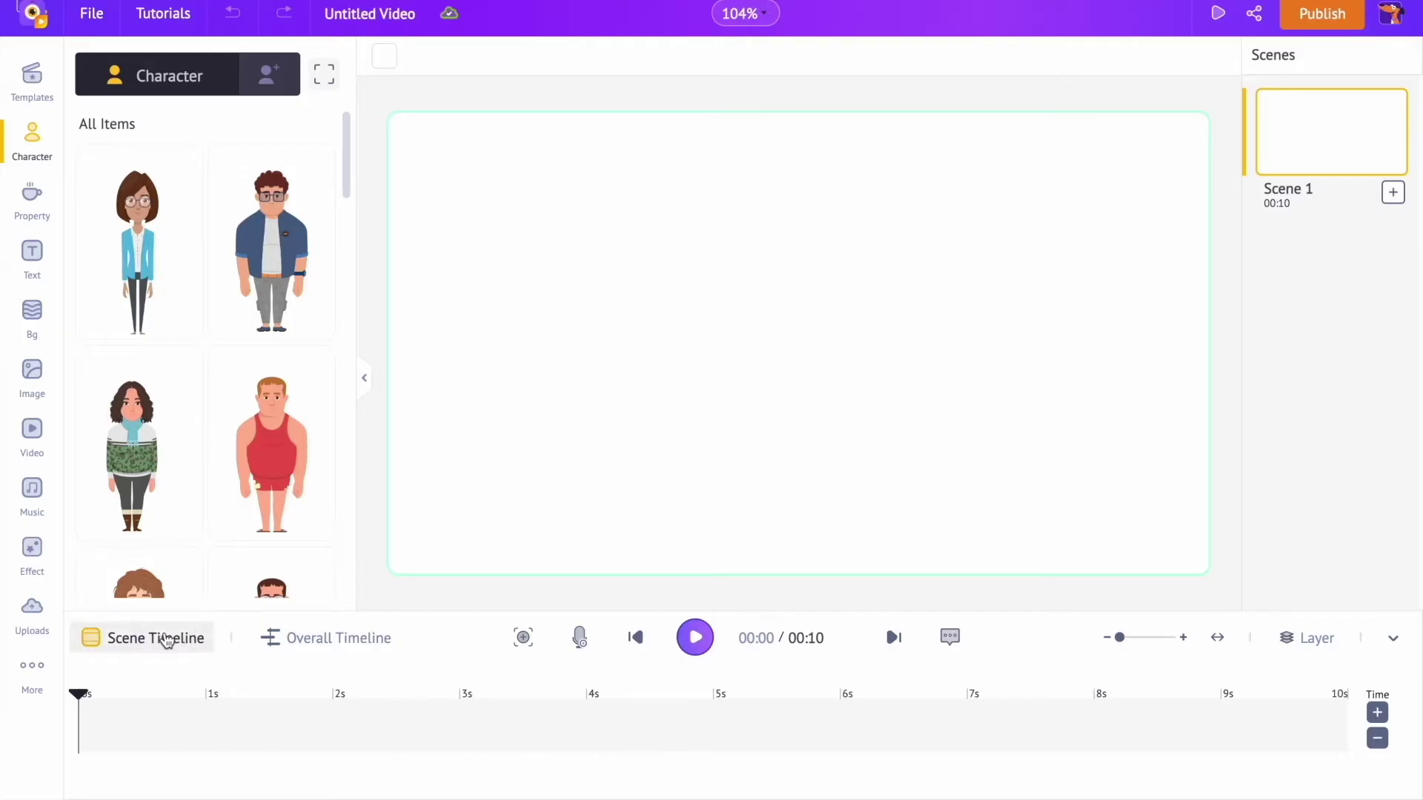
- Toggle between the Overall and Scene timelines and browse the stock Video library
{"action": "left_click", "coordinate": [309, 640]}
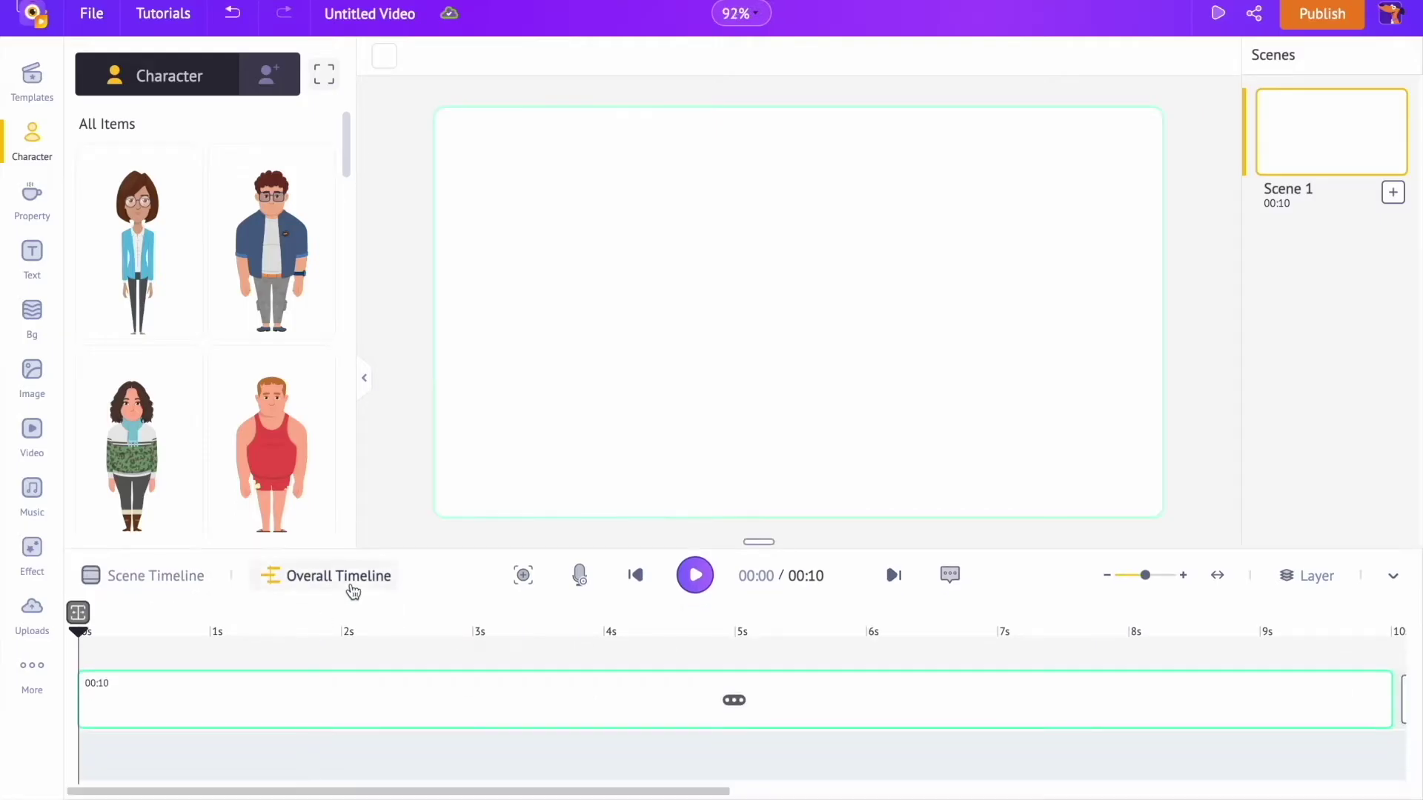
{"action": "left_click", "coordinate": [171, 575]}
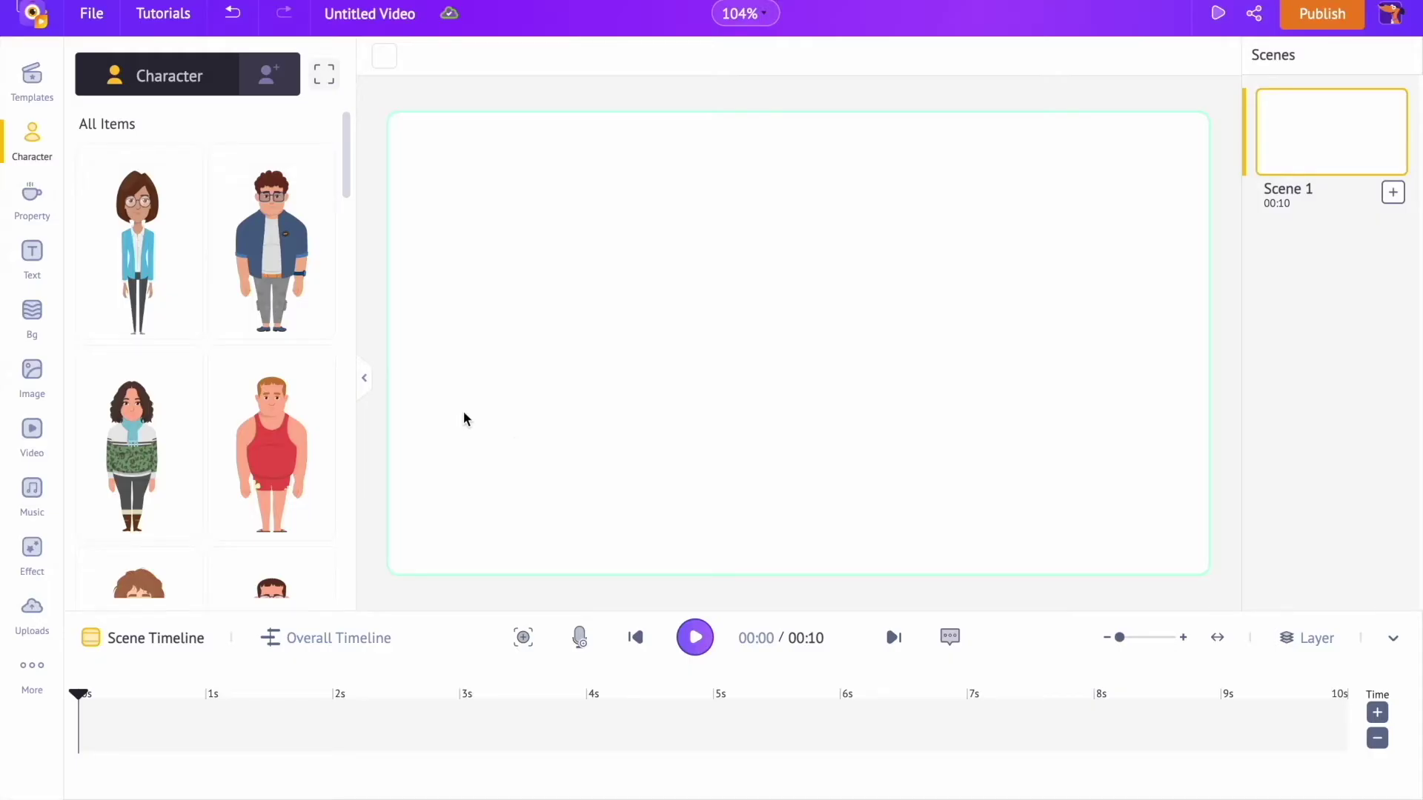
{"action": "left_click", "coordinate": [32, 426]}
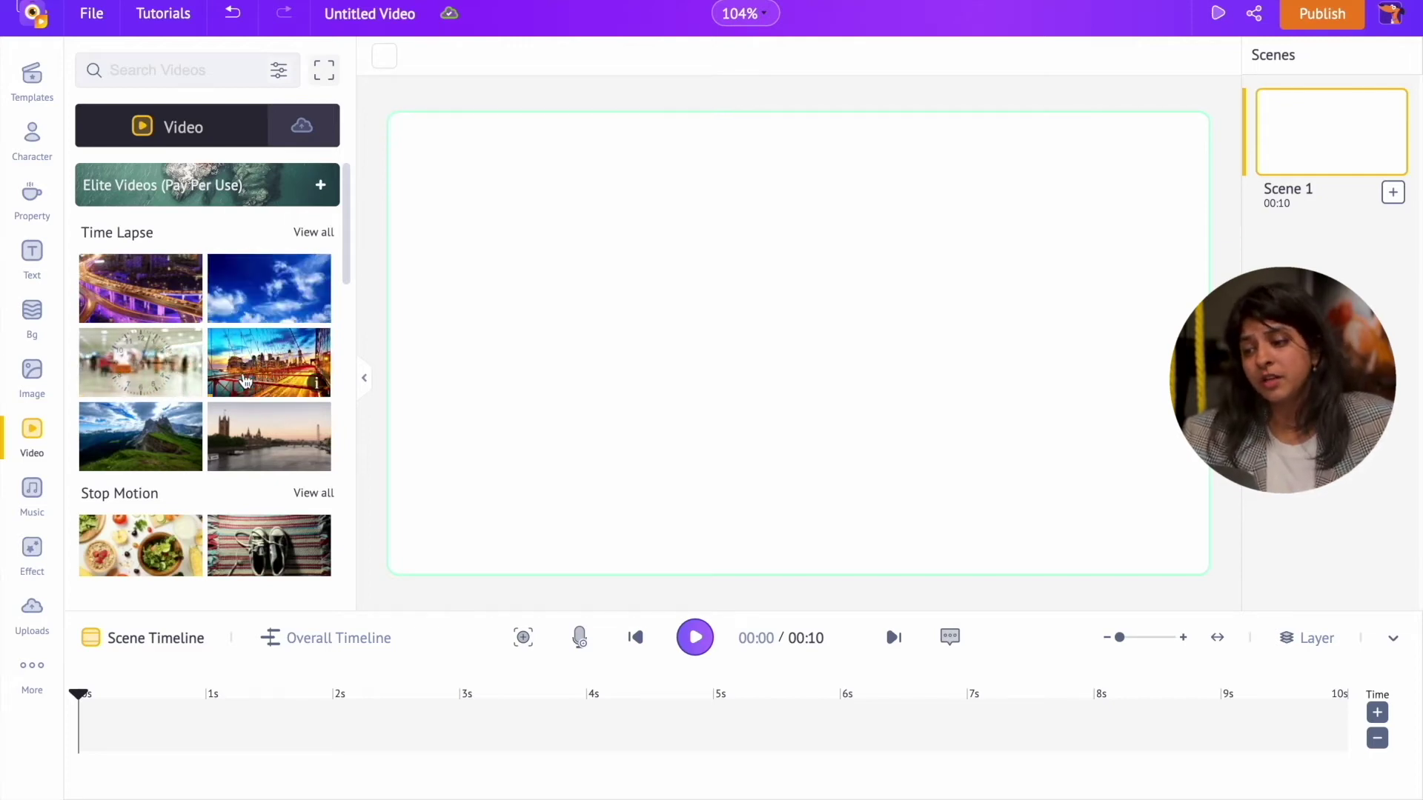
{"action": "scroll", "coordinate": [249, 400], "scroll_direction": "down", "scroll_amount": 10}
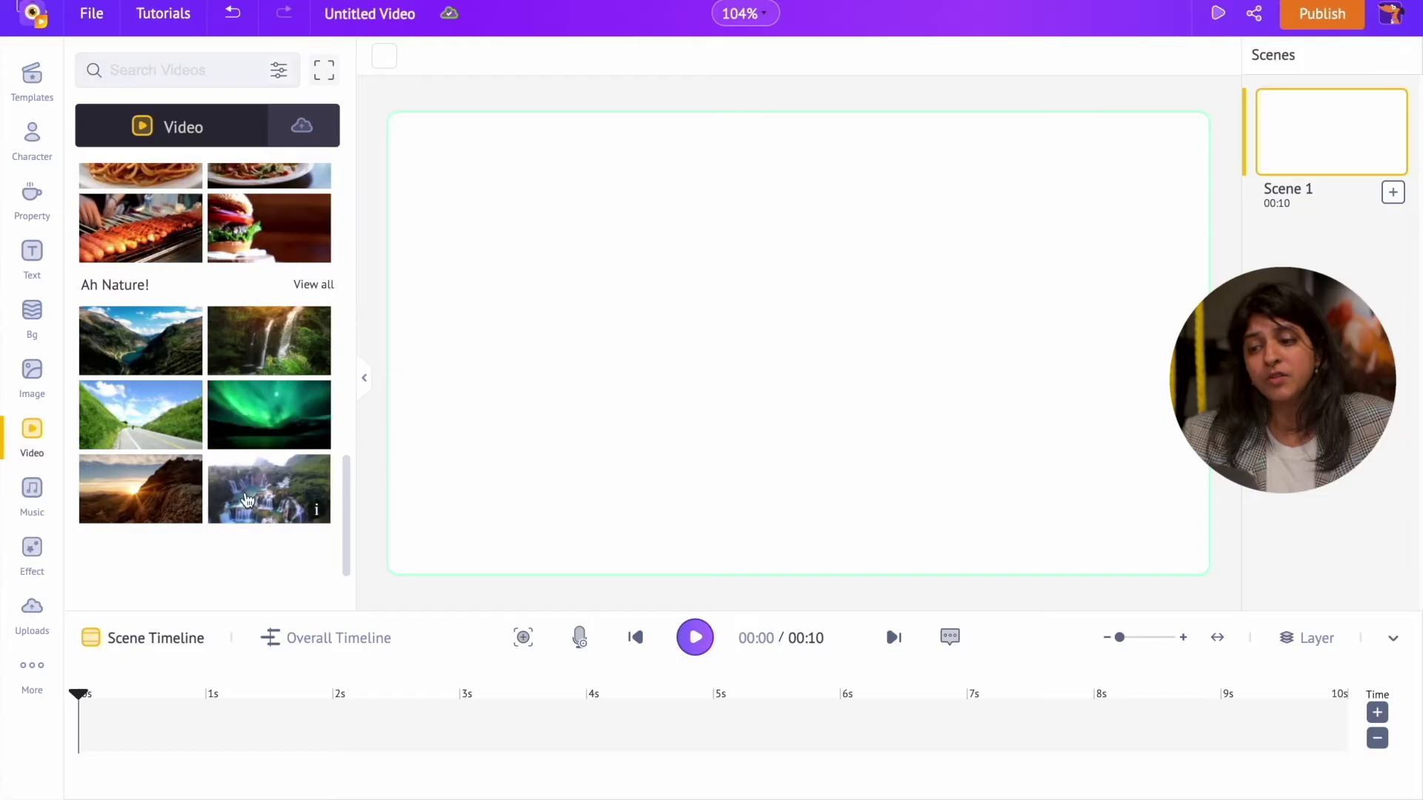
{"action": "scroll", "coordinate": [246, 497], "scroll_direction": "down", "scroll_amount": 15}
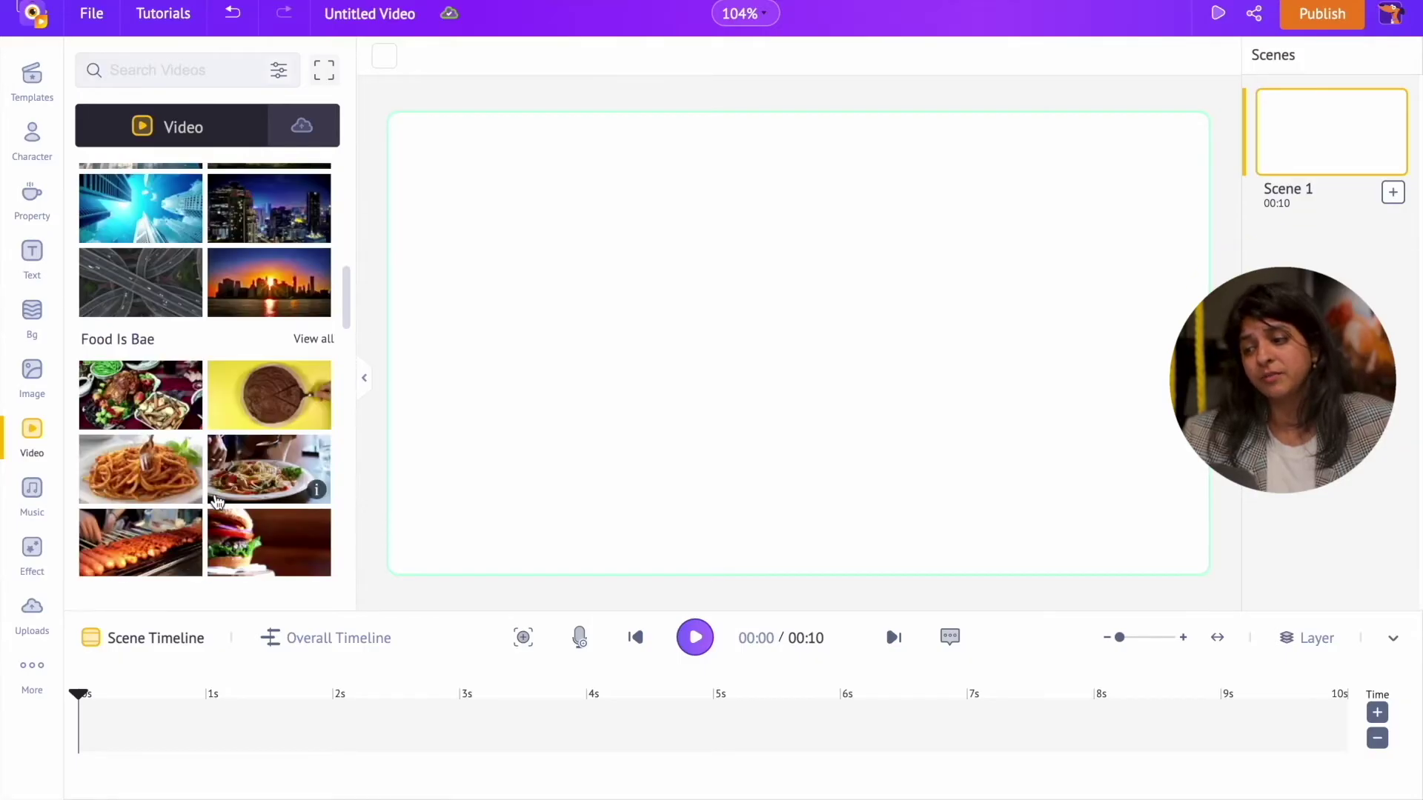
- Open Uploads and cancel the upload file picker without adding anything
{"action": "left_click", "coordinate": [32, 614]}
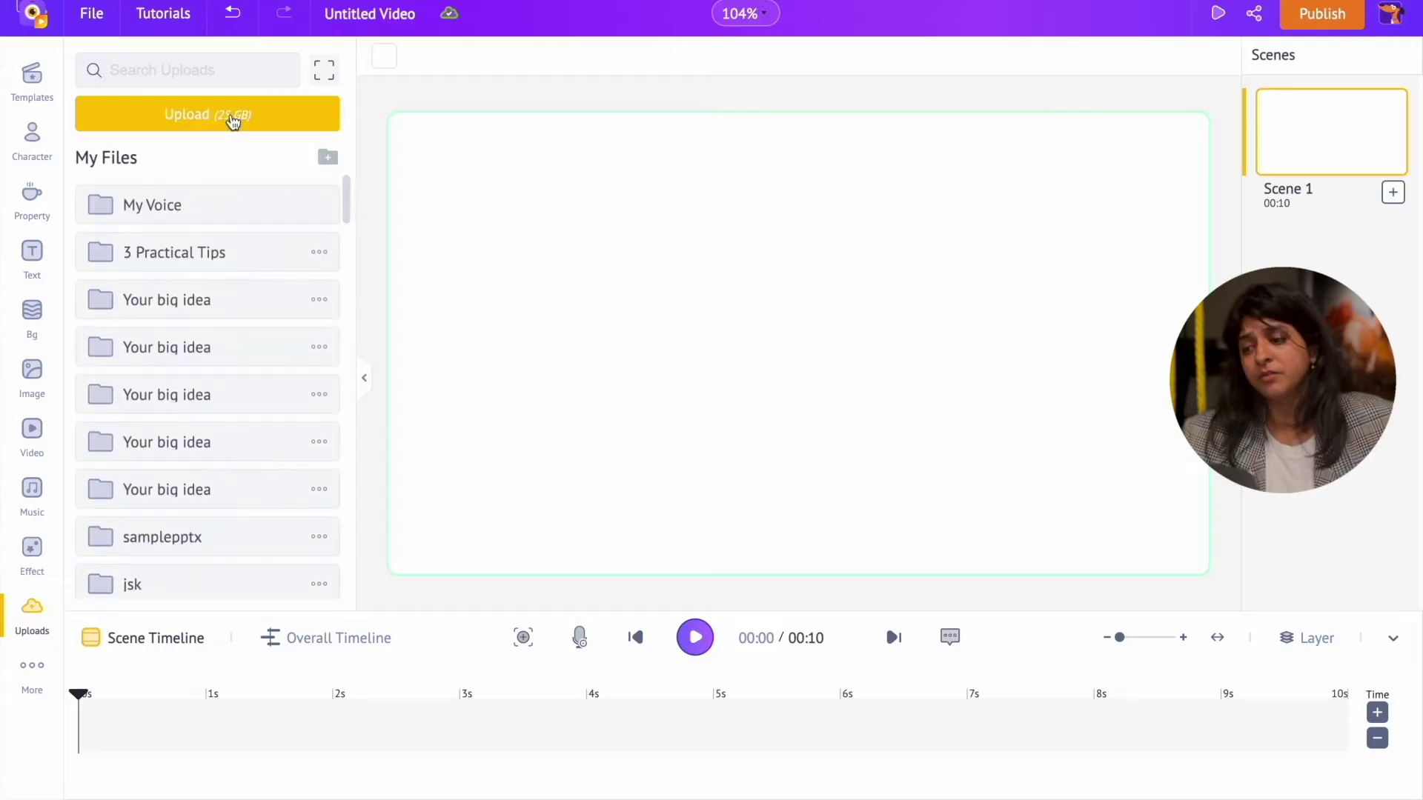
{"action": "left_click", "coordinate": [233, 121]}
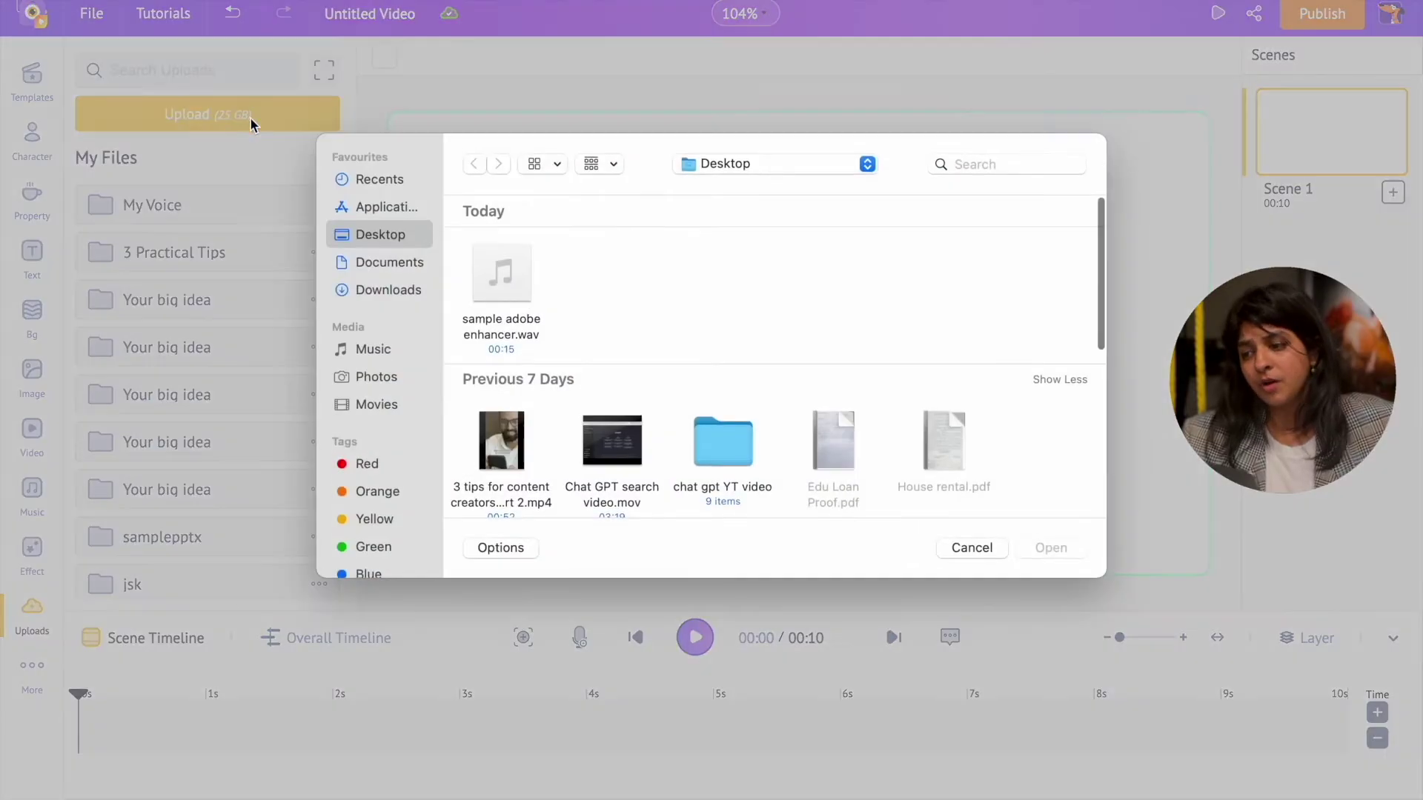
{"action": "left_click", "coordinate": [989, 551]}
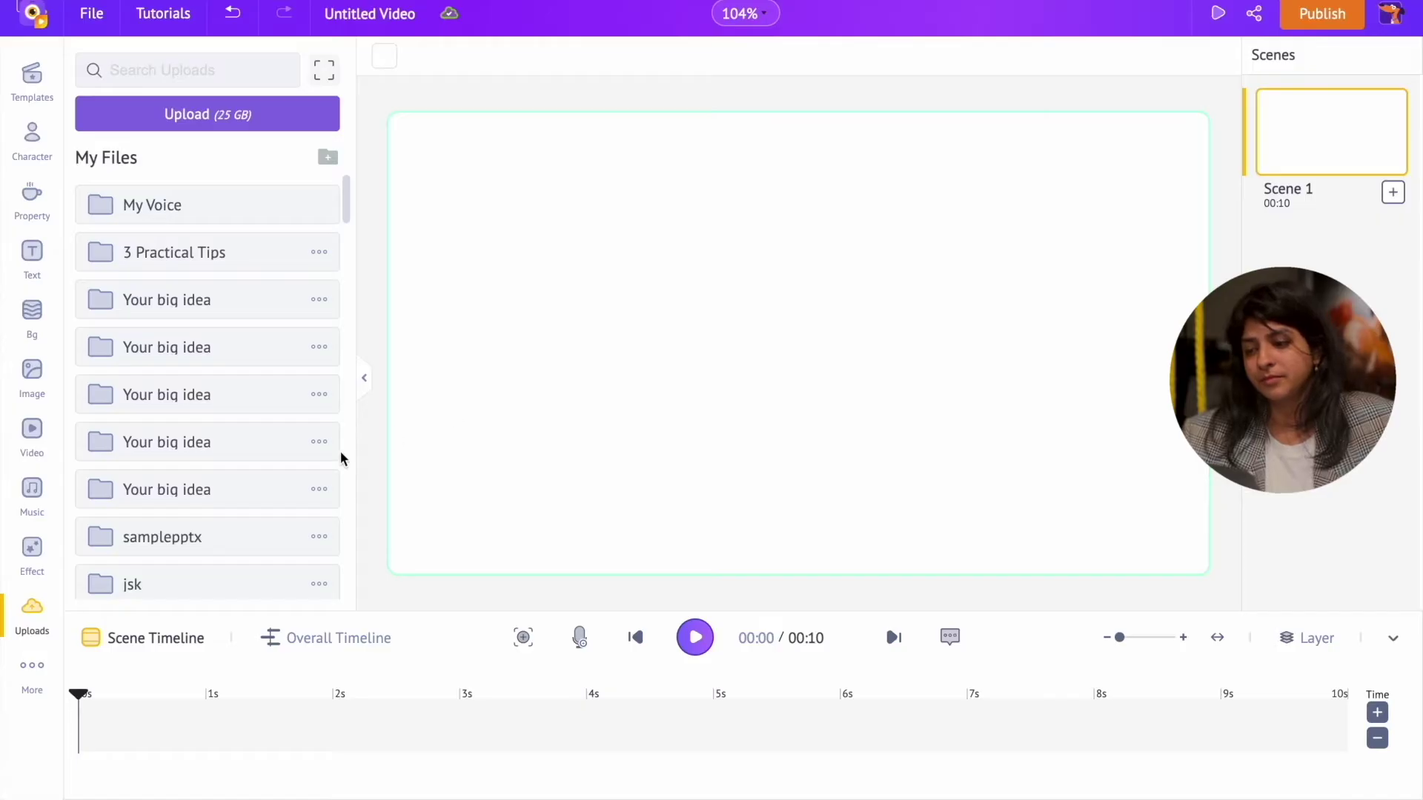
- Add the Pexels Milky Way night-sky clip to Scene 1, extending it to 21 seconds
{"action": "left_click", "coordinate": [33, 674]}
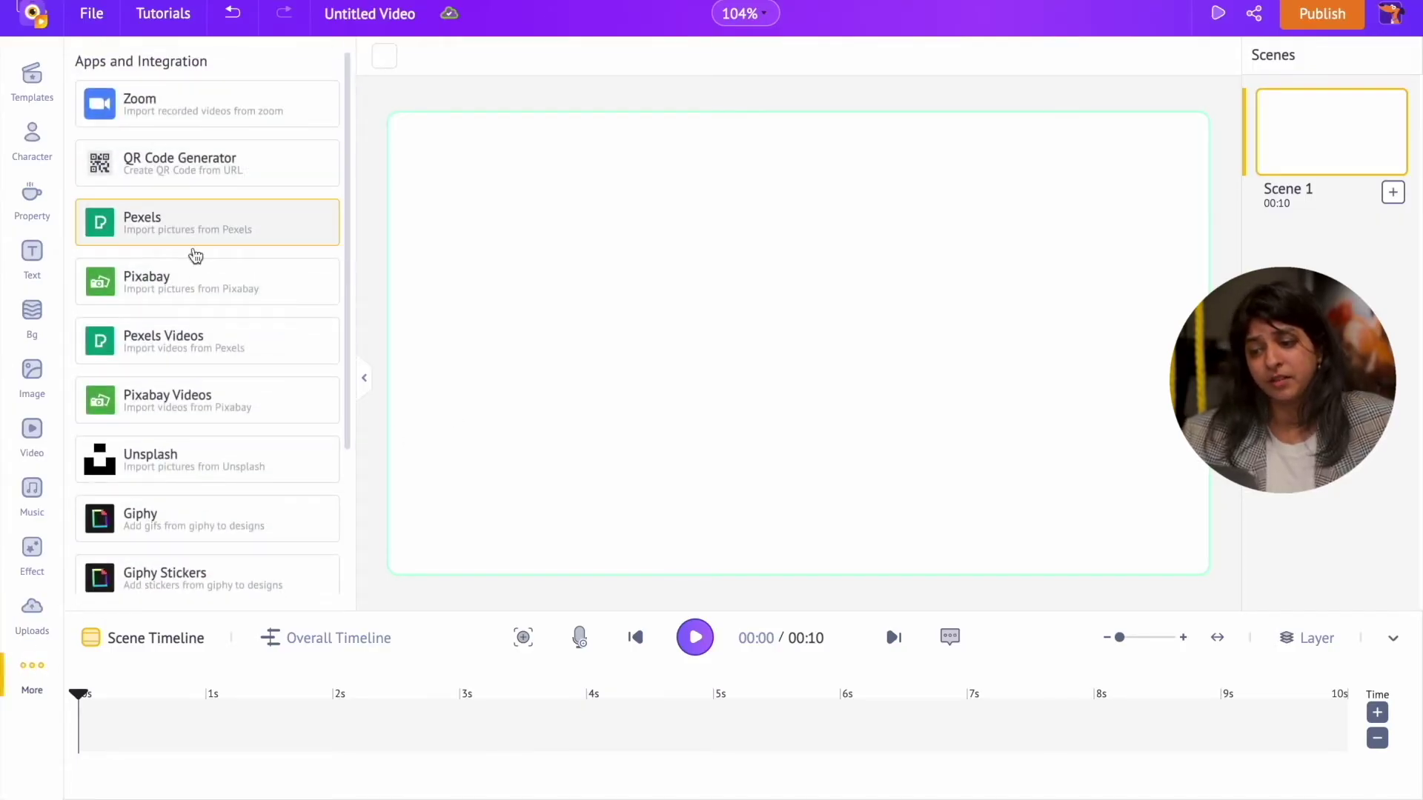
{"action": "scroll", "coordinate": [231, 498], "scroll_direction": "down", "scroll_amount": 1}
{"action": "scroll", "coordinate": [233, 502], "scroll_direction": "down", "scroll_amount": 1}
{"action": "scroll", "coordinate": [229, 496], "scroll_direction": "up", "scroll_amount": 3}
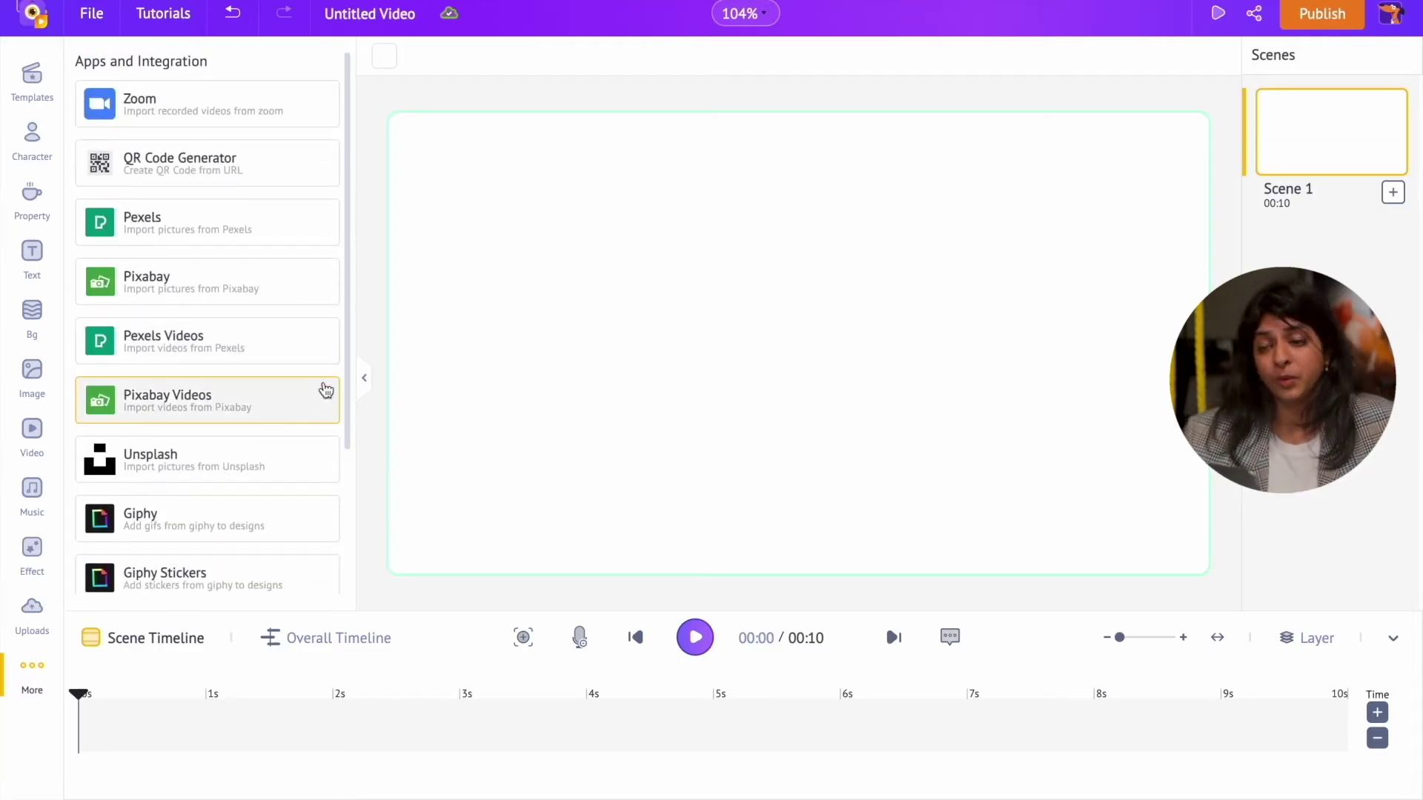
{"action": "left_click", "coordinate": [304, 361]}
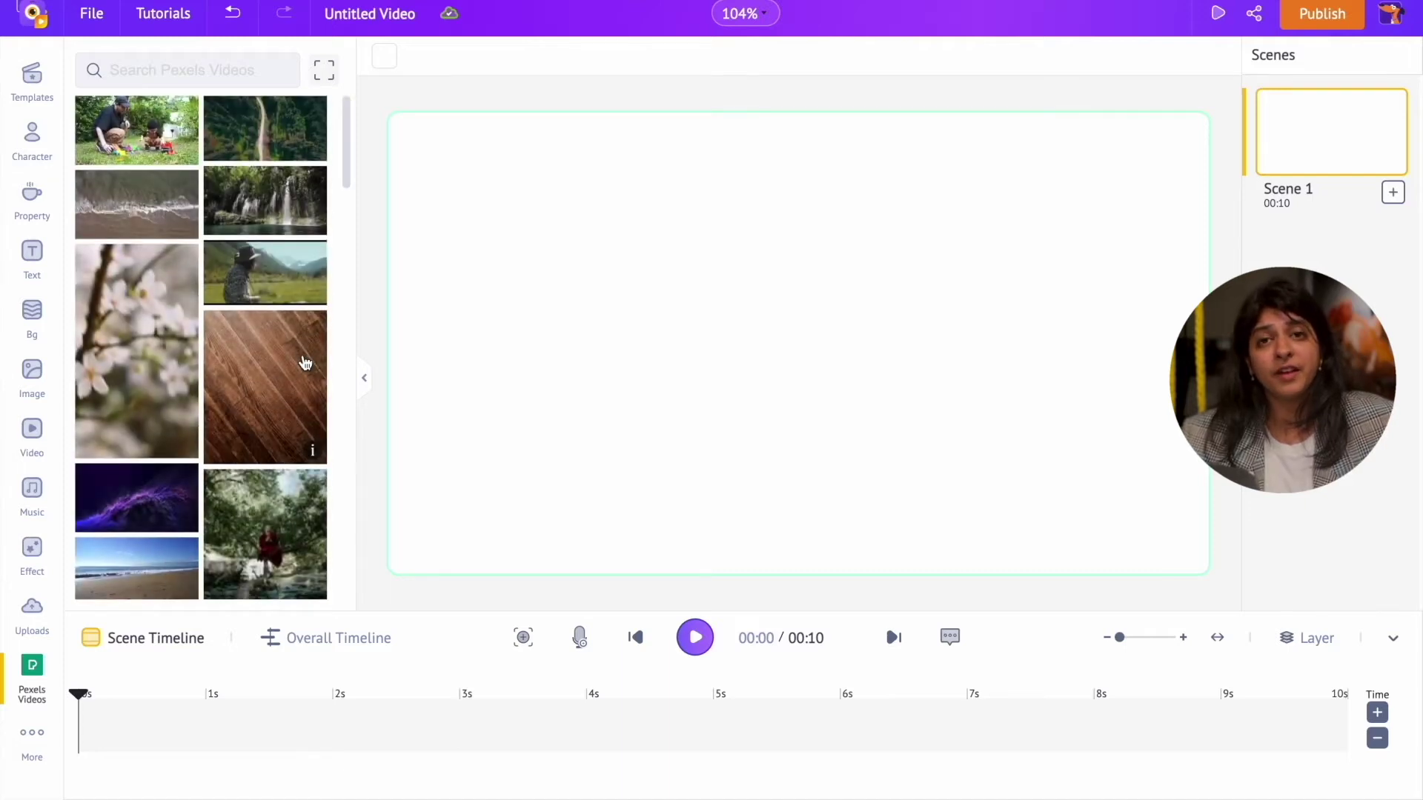
{"action": "scroll", "coordinate": [304, 361], "scroll_direction": "down", "scroll_amount": 5}
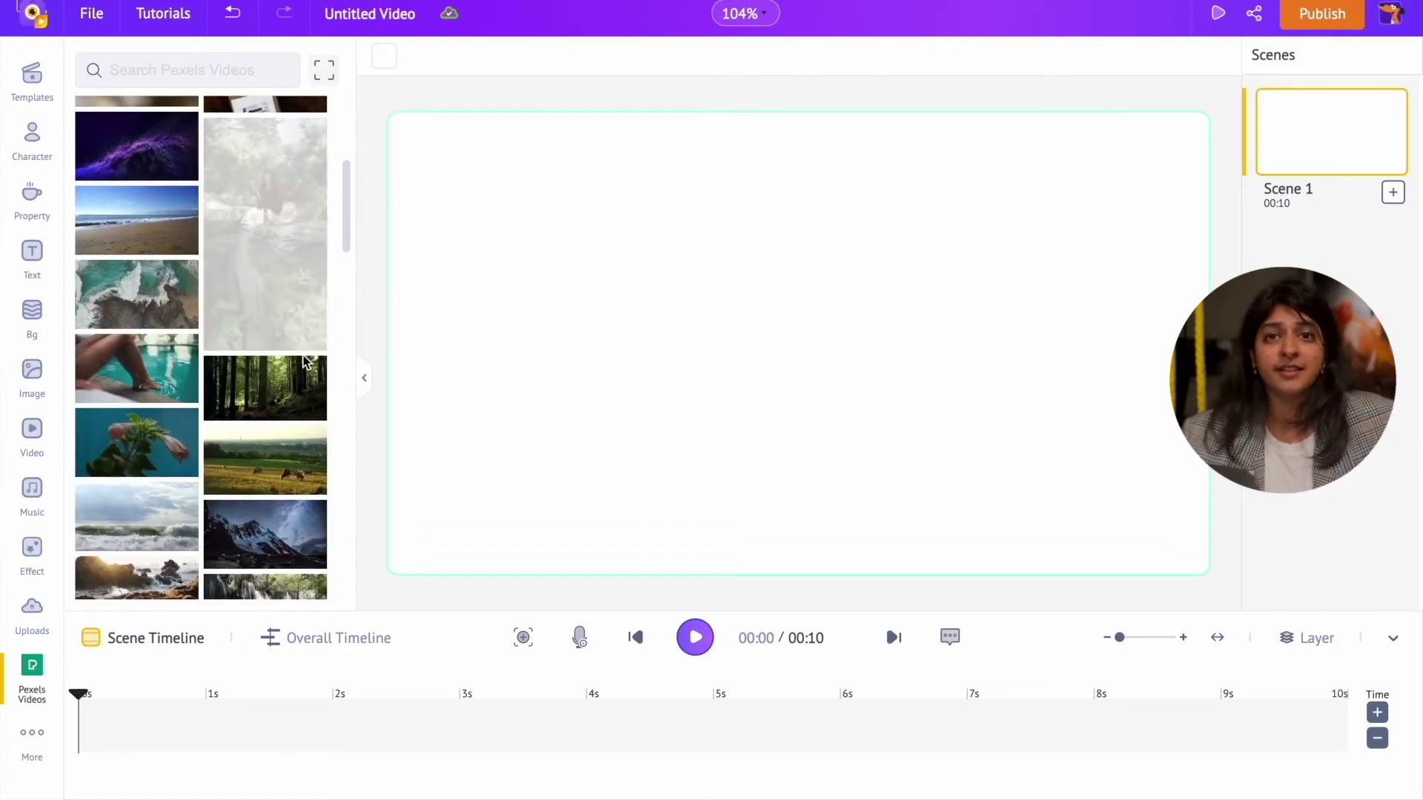
{"action": "scroll", "coordinate": [304, 361], "scroll_direction": "down", "scroll_amount": 8}
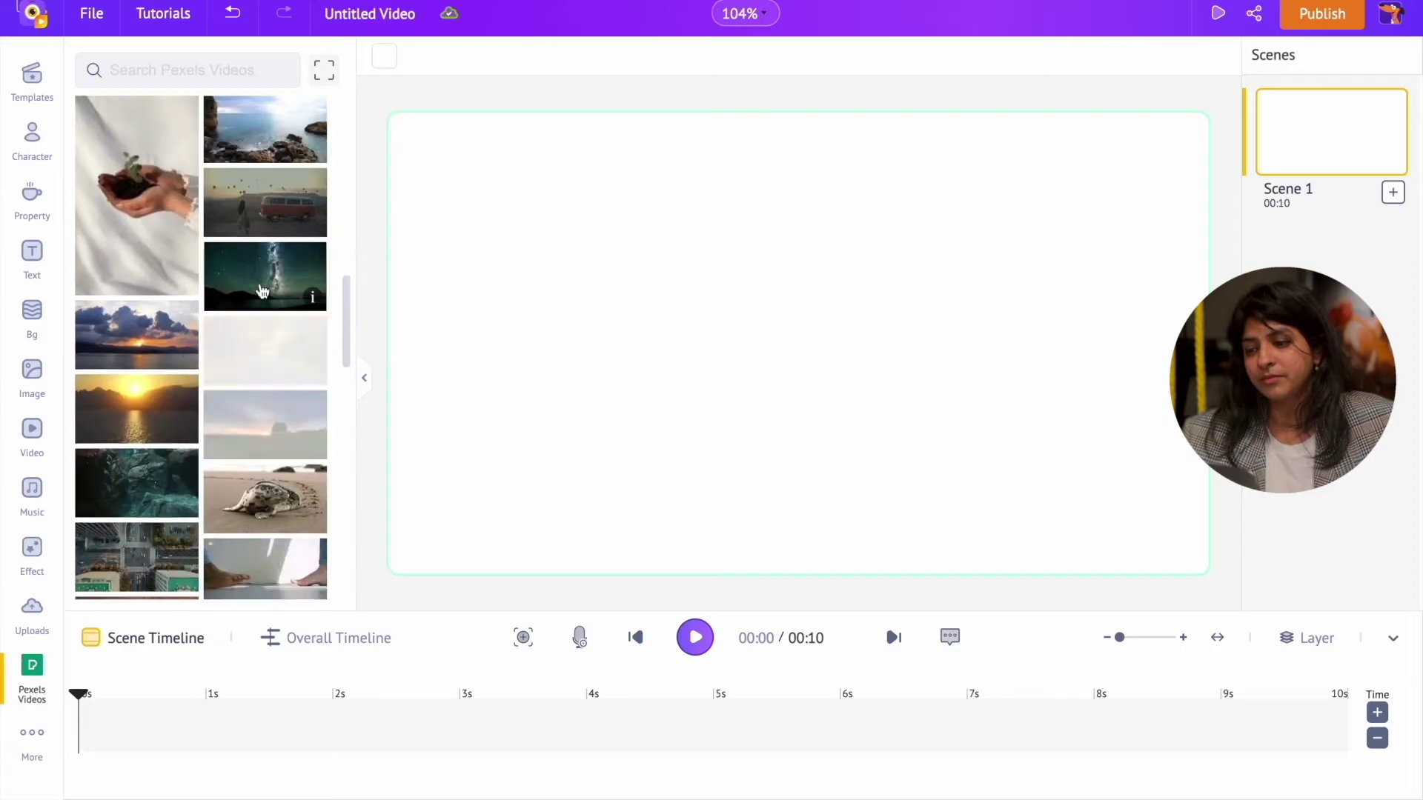
{"action": "left_click", "coordinate": [267, 282]}
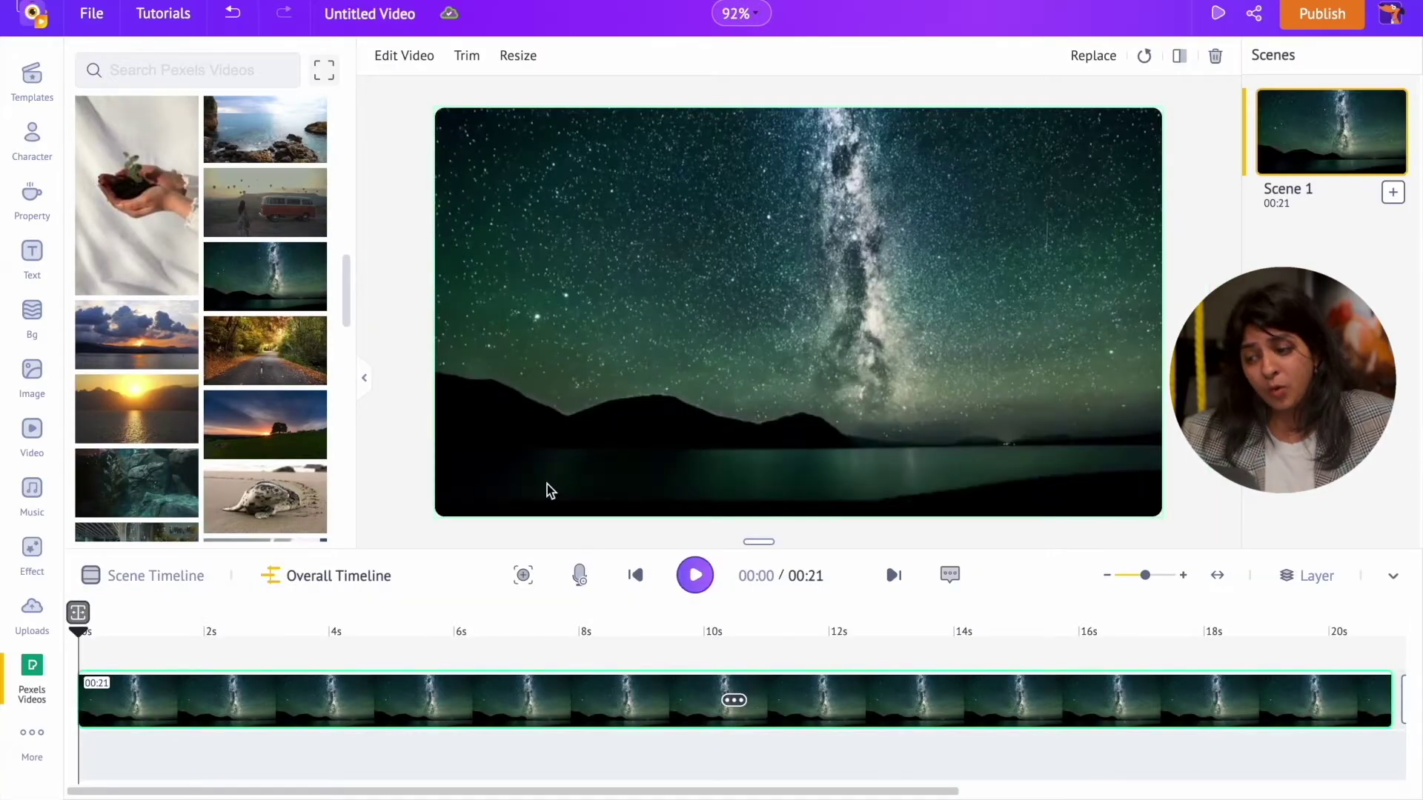
- Record a short test voice-over, then close the recording window
{"action": "left_click", "coordinate": [580, 578]}
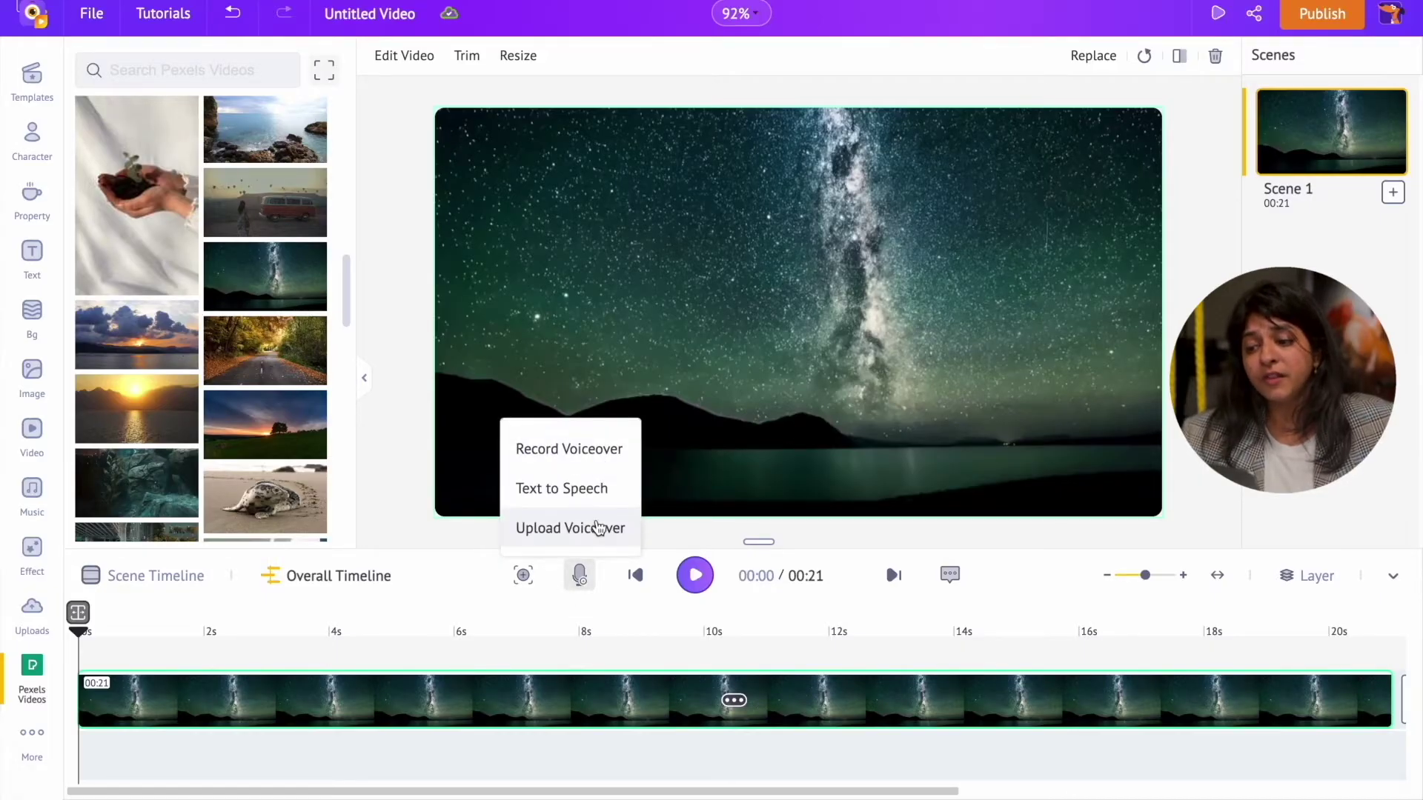
{"action": "left_click", "coordinate": [616, 458]}
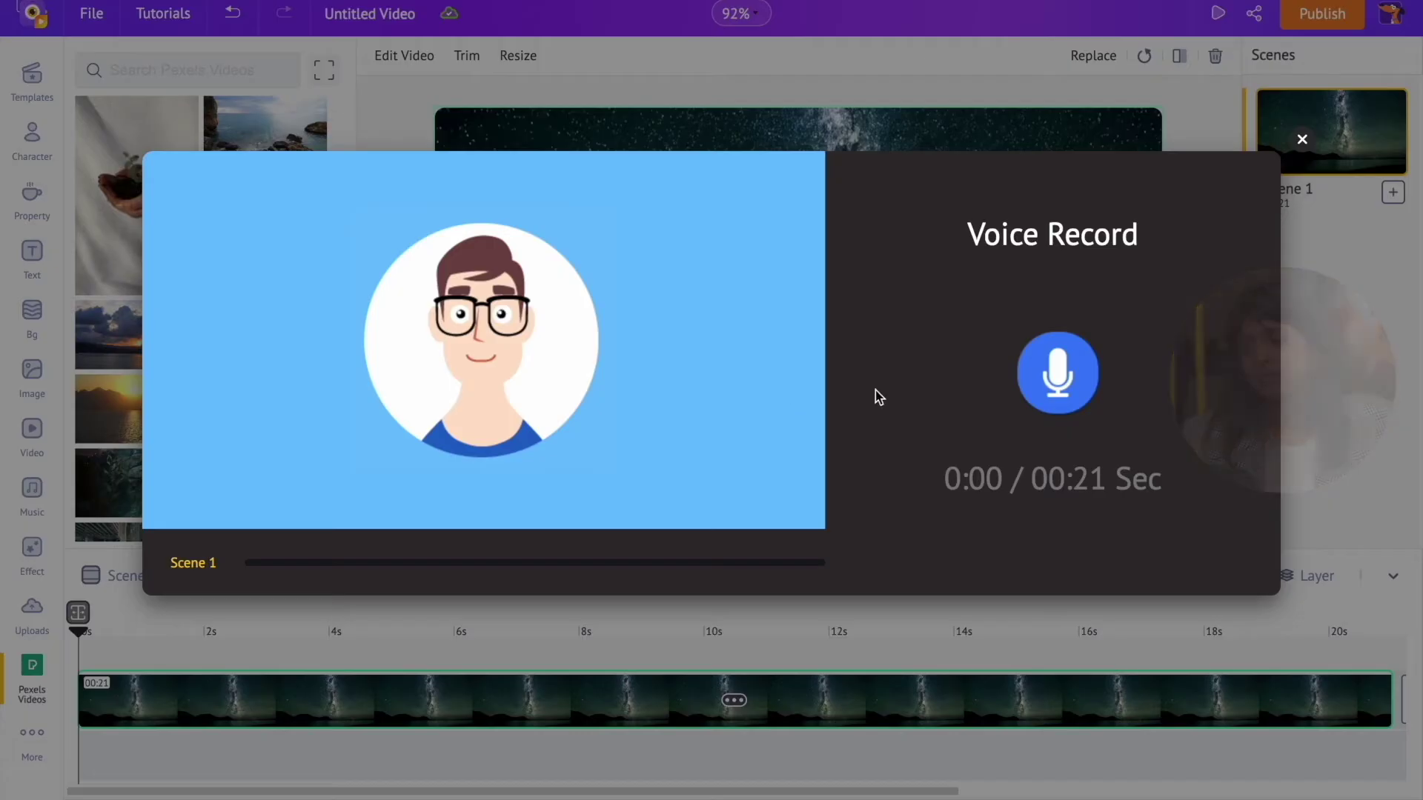
{"action": "left_click", "coordinate": [1058, 383]}
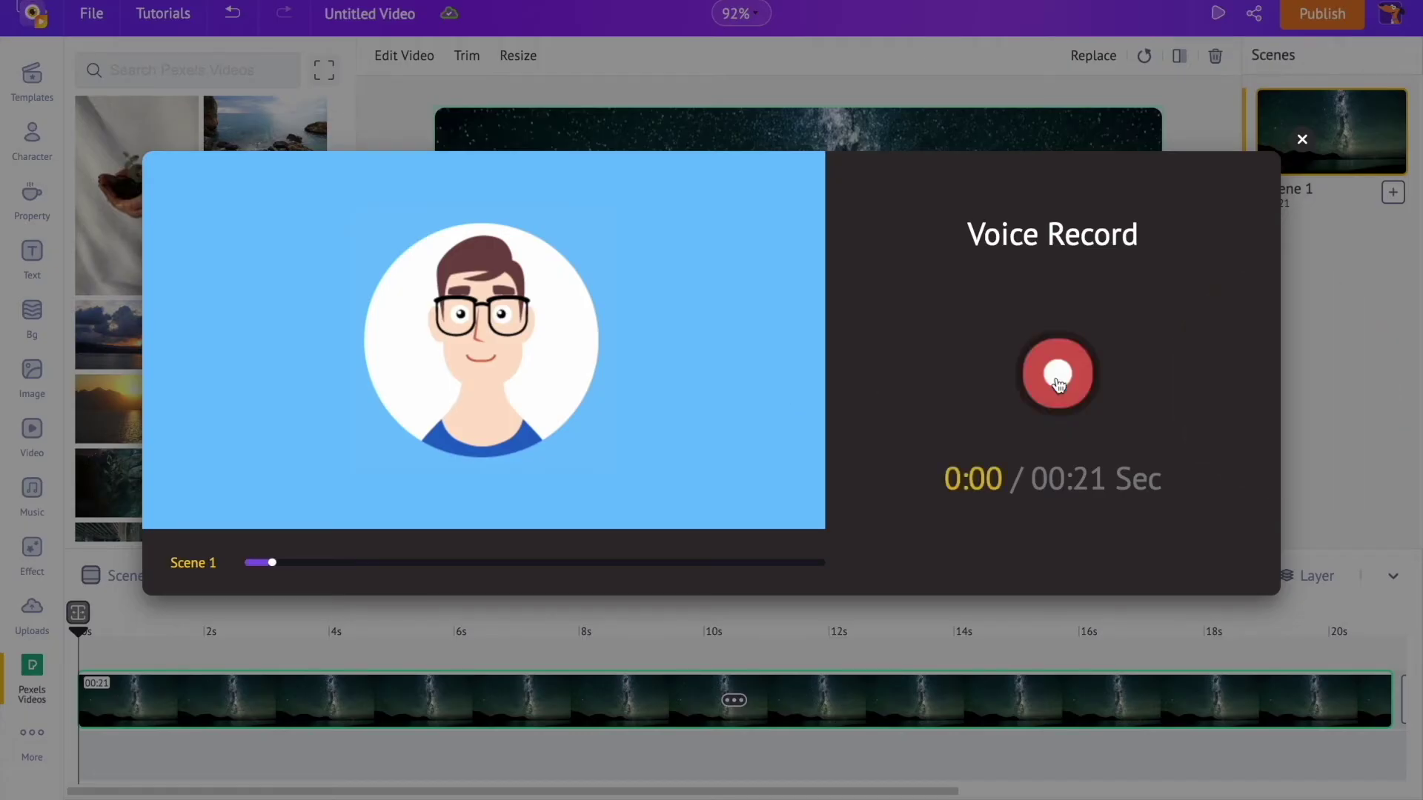
{"action": "left_click", "coordinate": [1058, 383]}
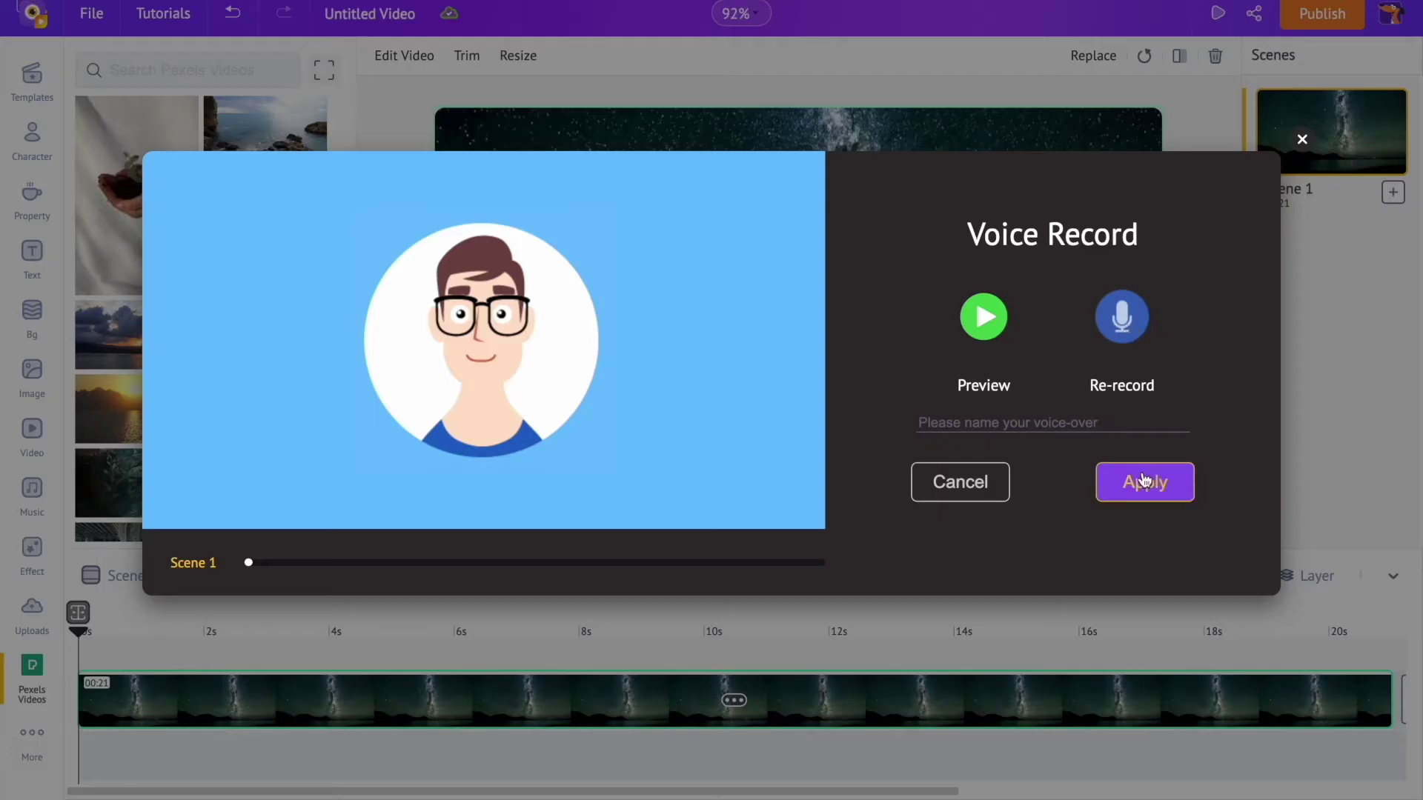
{"action": "key", "text": "Escape"}
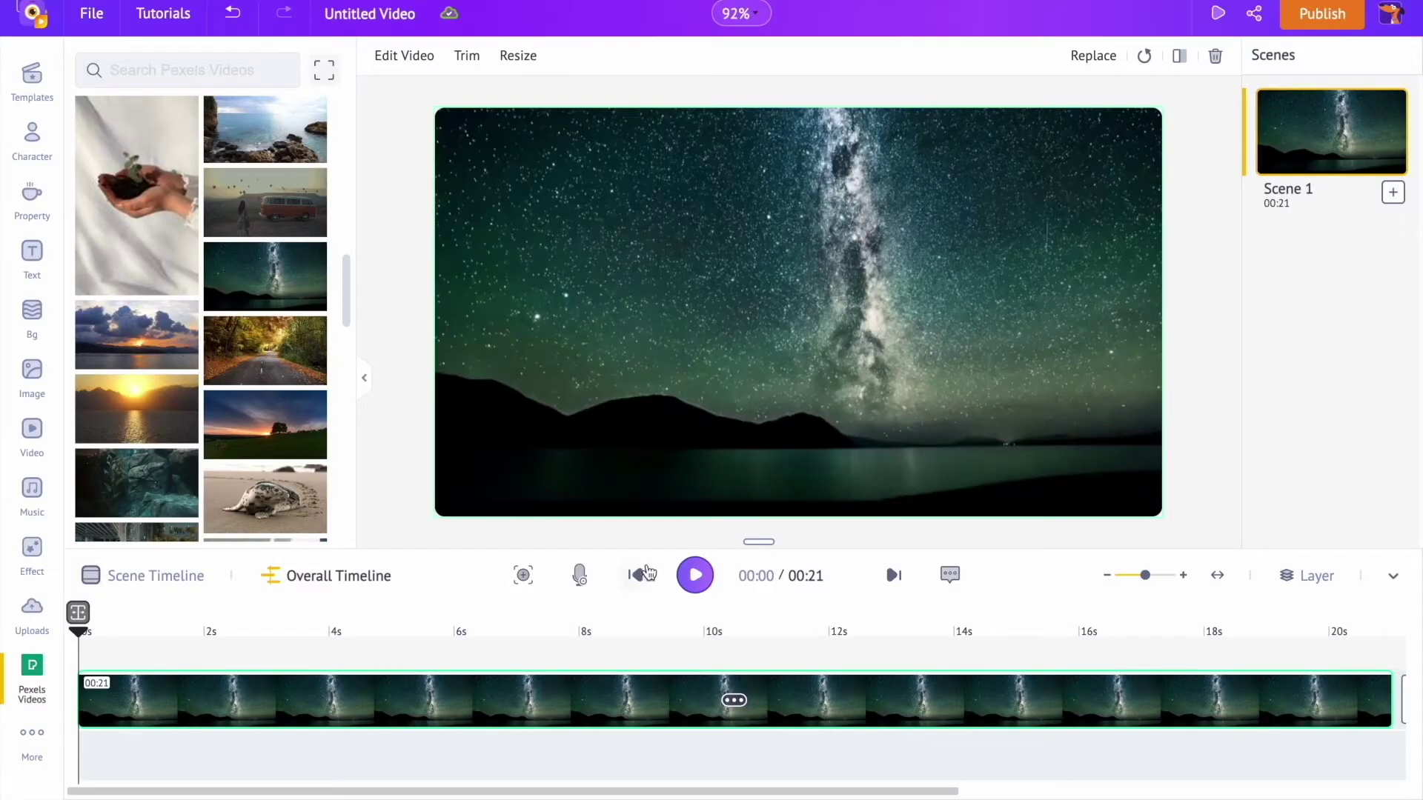
- Cancel uploading a voiceover audio file and open the Text to Speech editor instead
{"action": "left_click", "coordinate": [579, 583]}
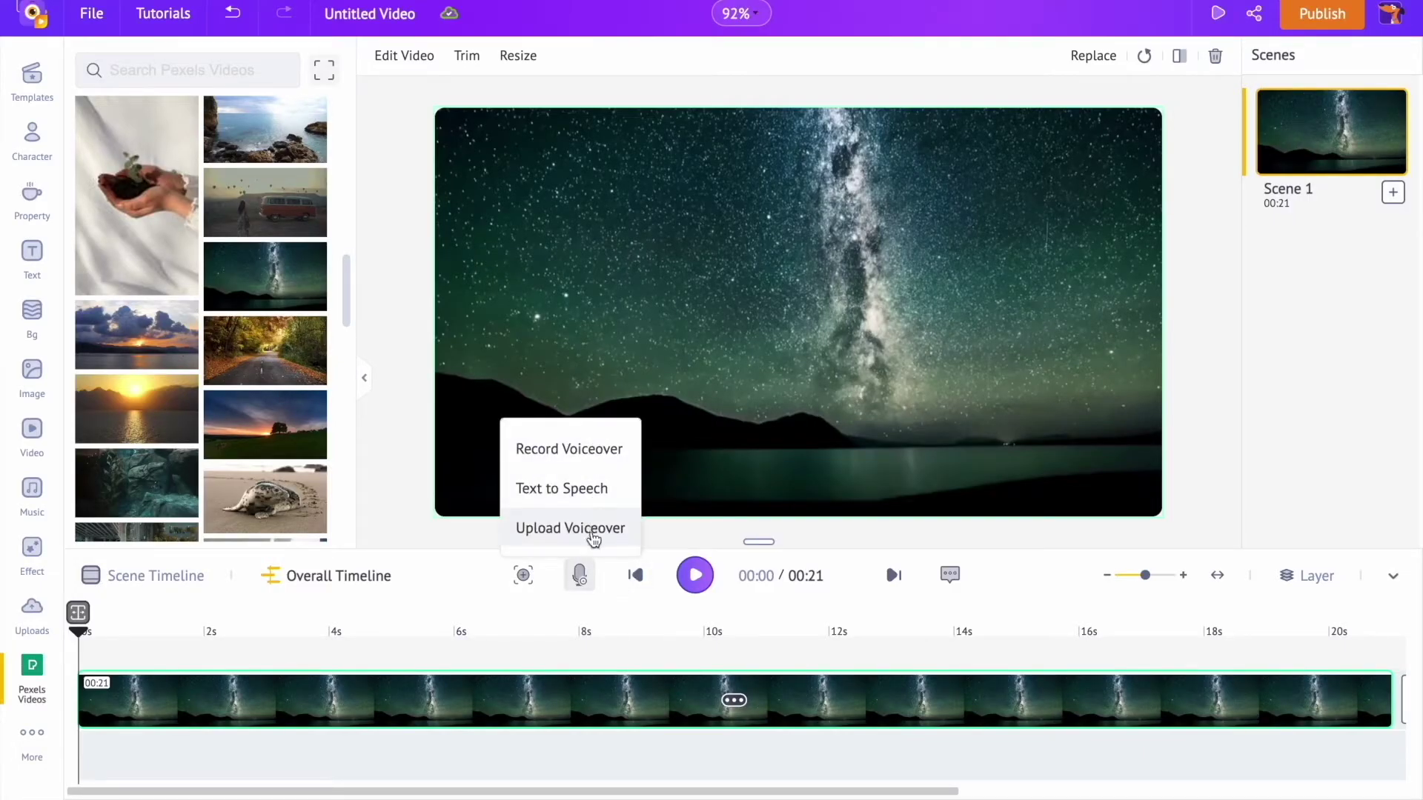
{"action": "left_click", "coordinate": [593, 528]}
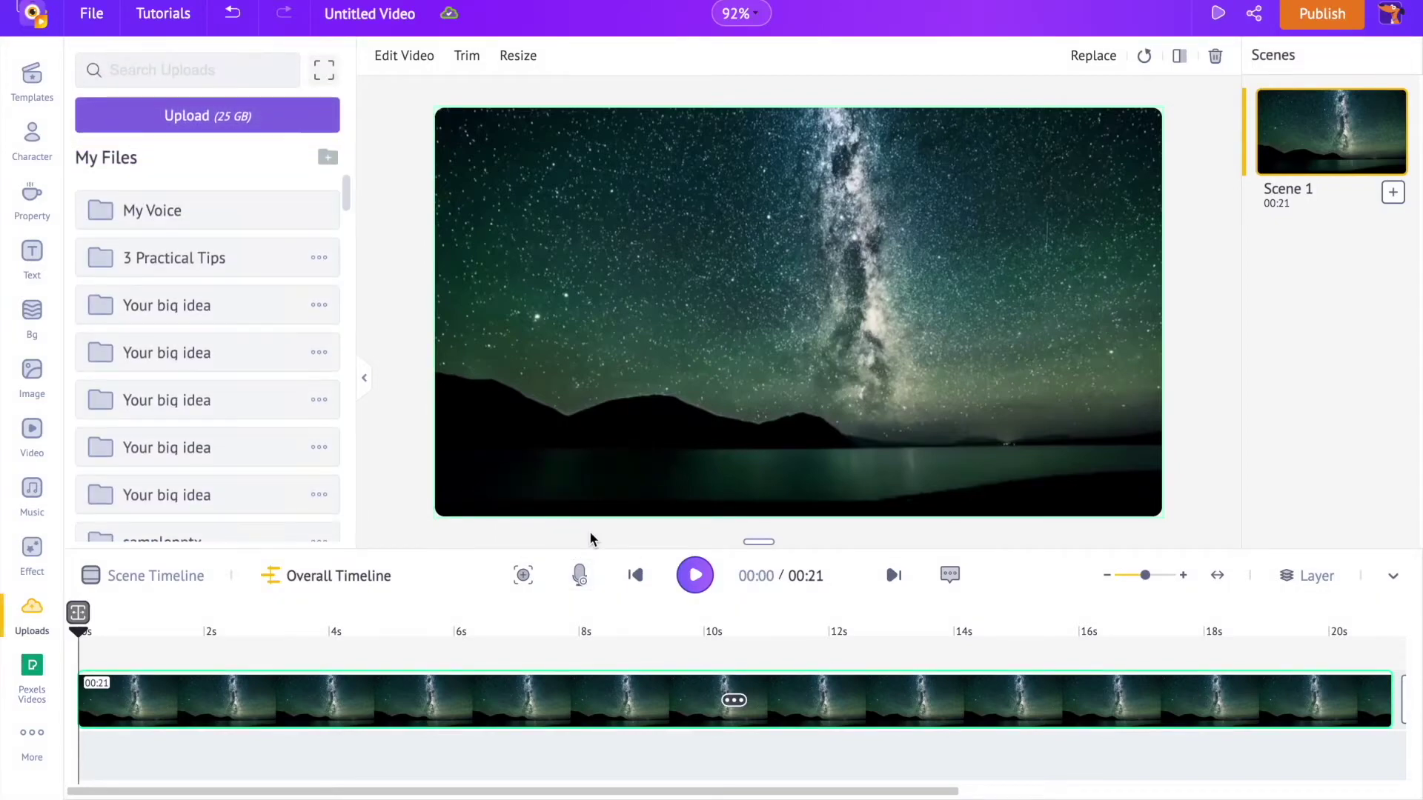
{"action": "left_click", "coordinate": [166, 131]}
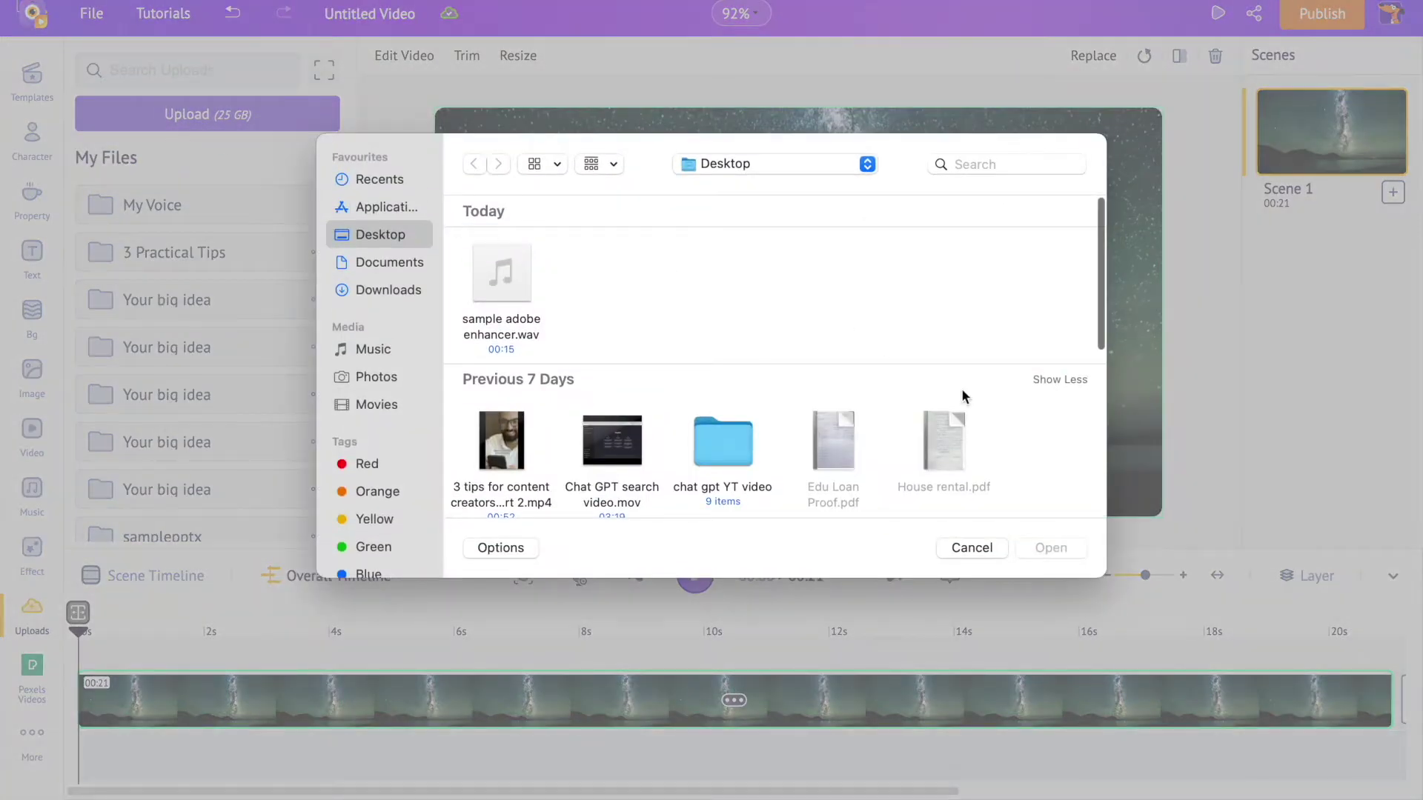
{"action": "left_click", "coordinate": [981, 547]}
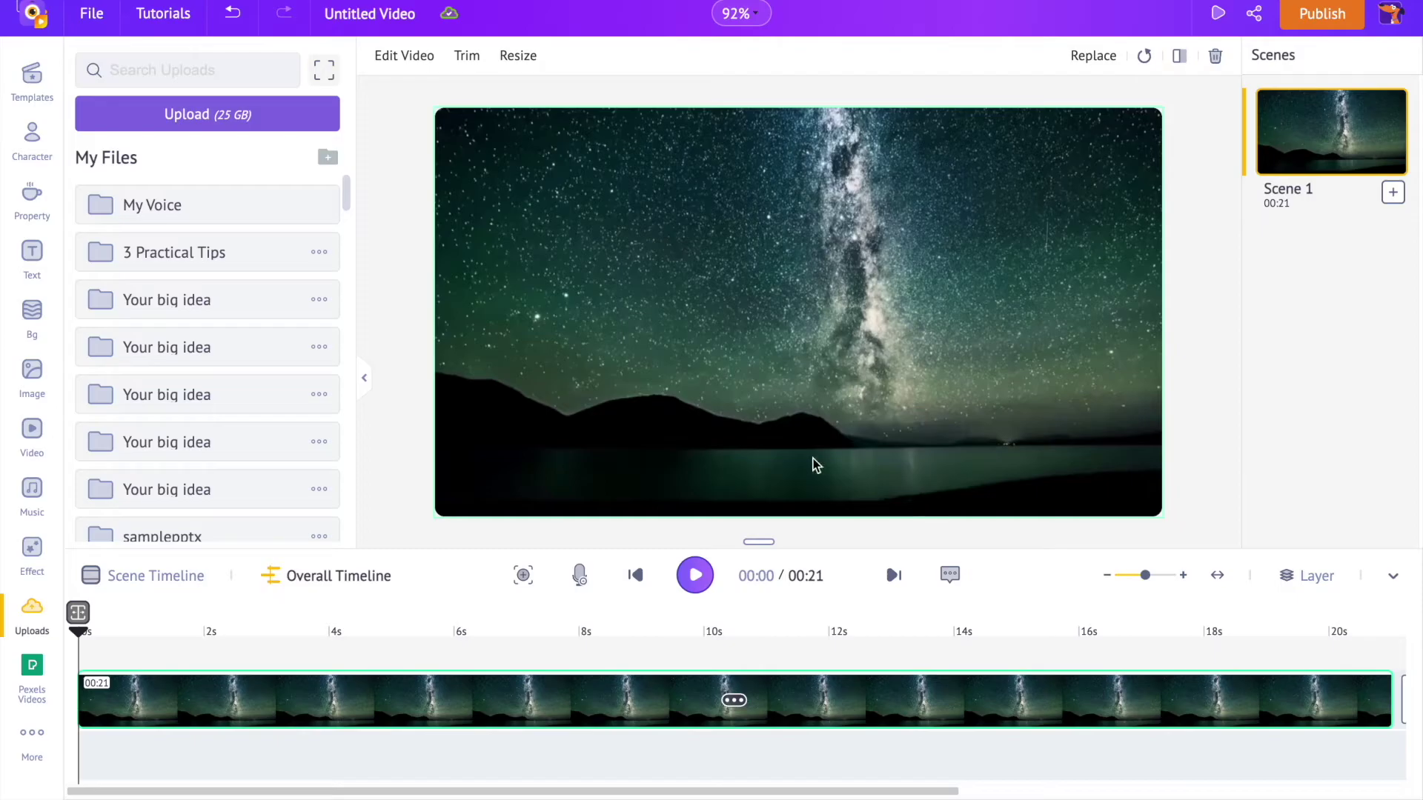
{"action": "left_click", "coordinate": [580, 576]}
{"action": "left_click", "coordinate": [591, 491]}
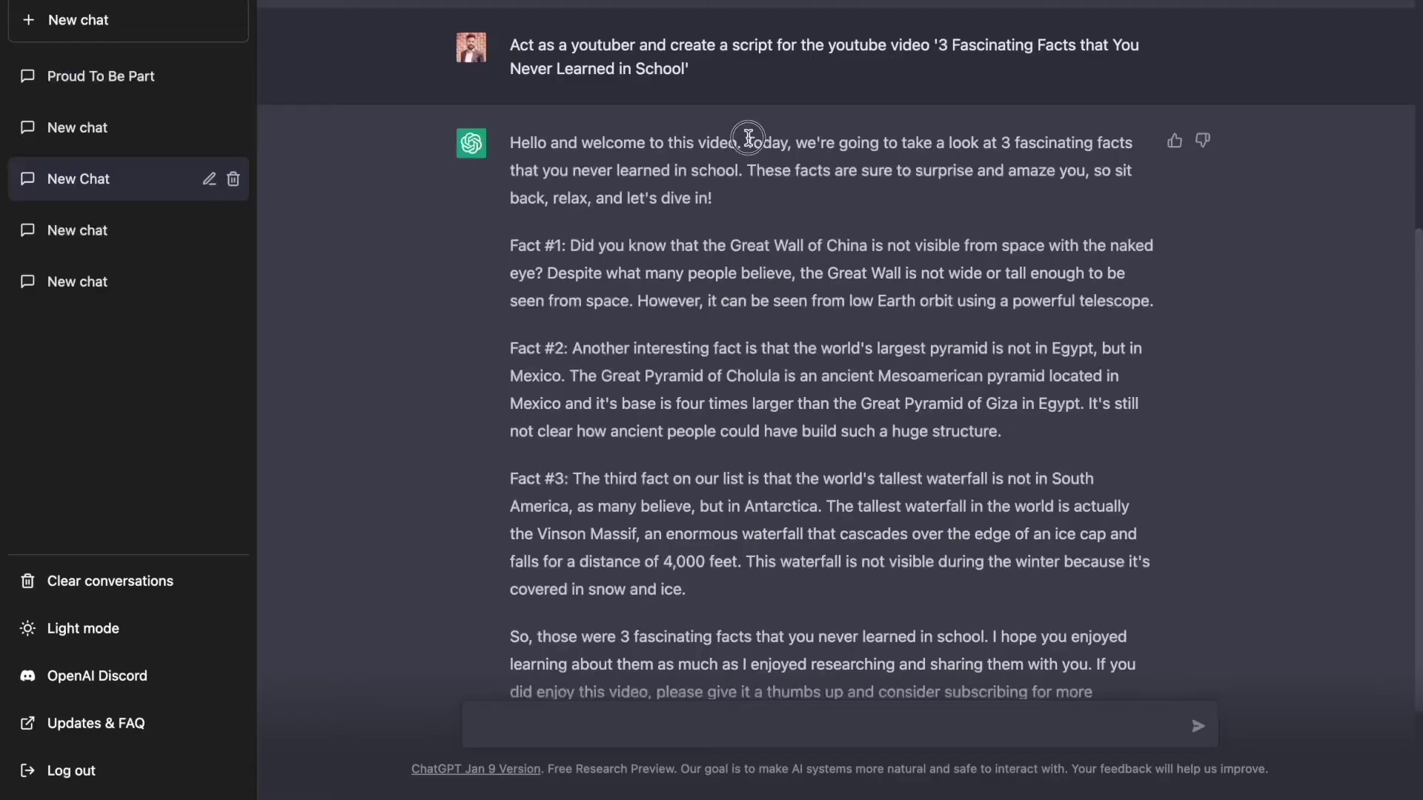
- Copy the opening script sentence, keep the Male, English (US), Matthew voice, and preview it
{"action": "left_click_drag", "start_coordinate": [746, 142], "coordinate": [745, 186]}
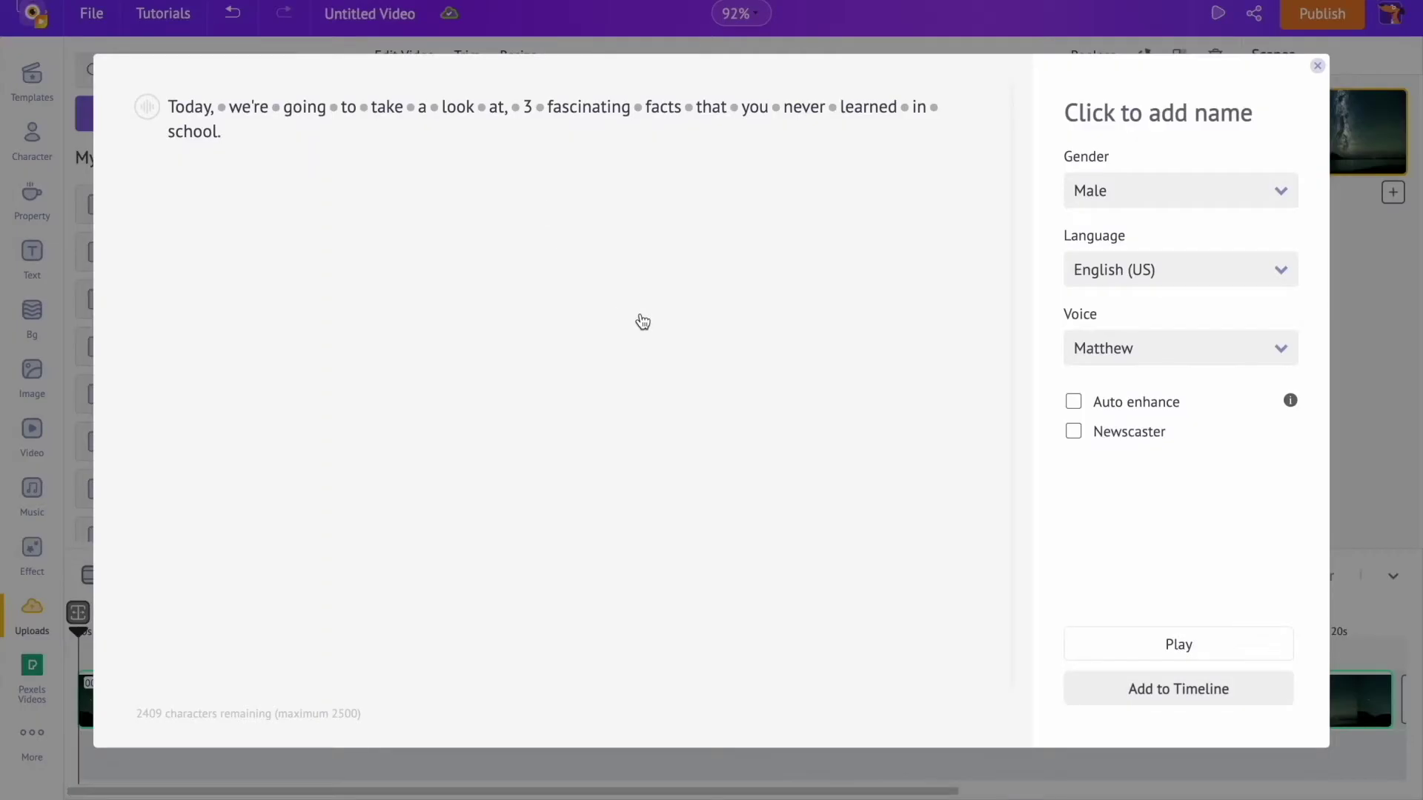
{"action": "left_click", "coordinate": [1113, 203]}
{"action": "left_click", "coordinate": [1127, 194]}
{"action": "left_click", "coordinate": [1137, 271]}
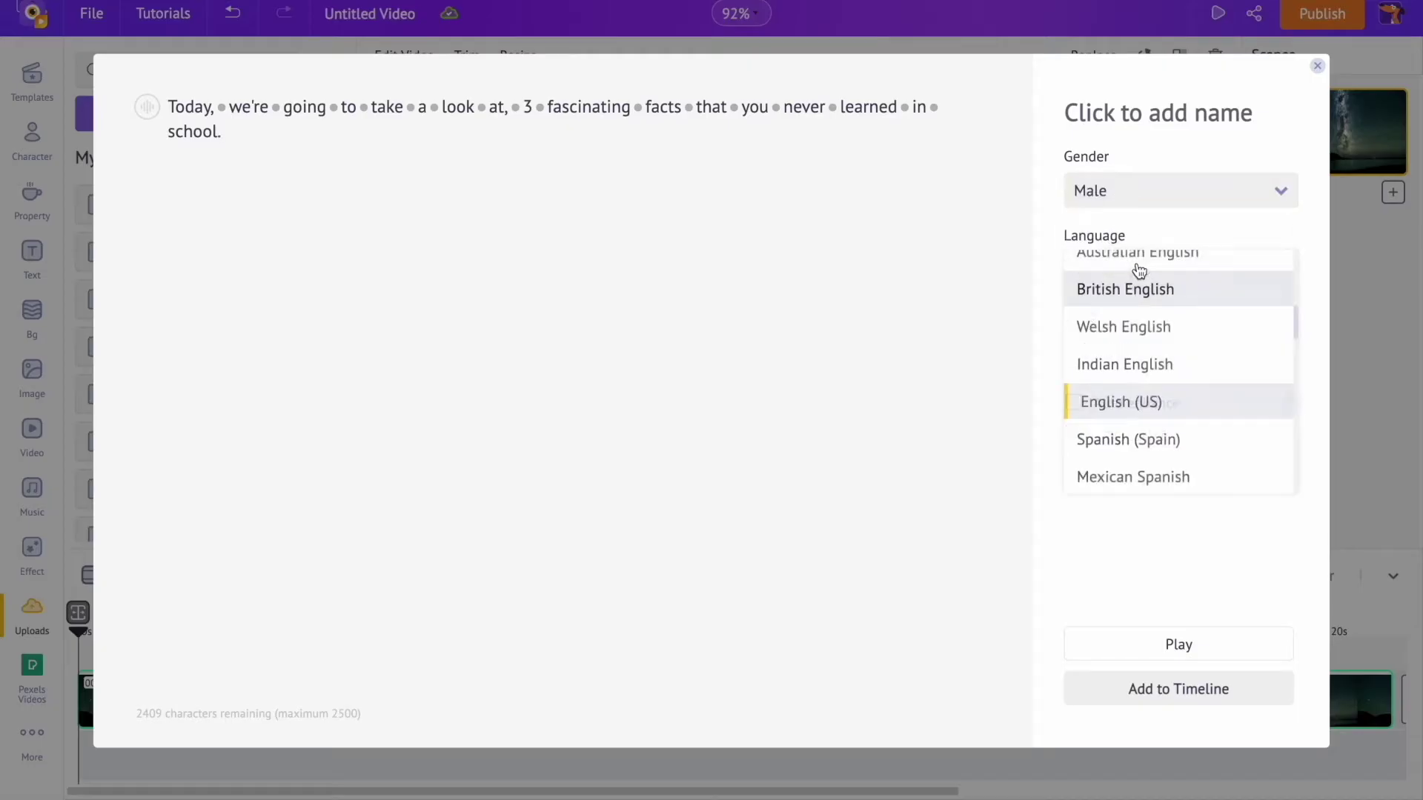
{"action": "left_click", "coordinate": [1146, 406]}
{"action": "left_click", "coordinate": [1158, 356]}
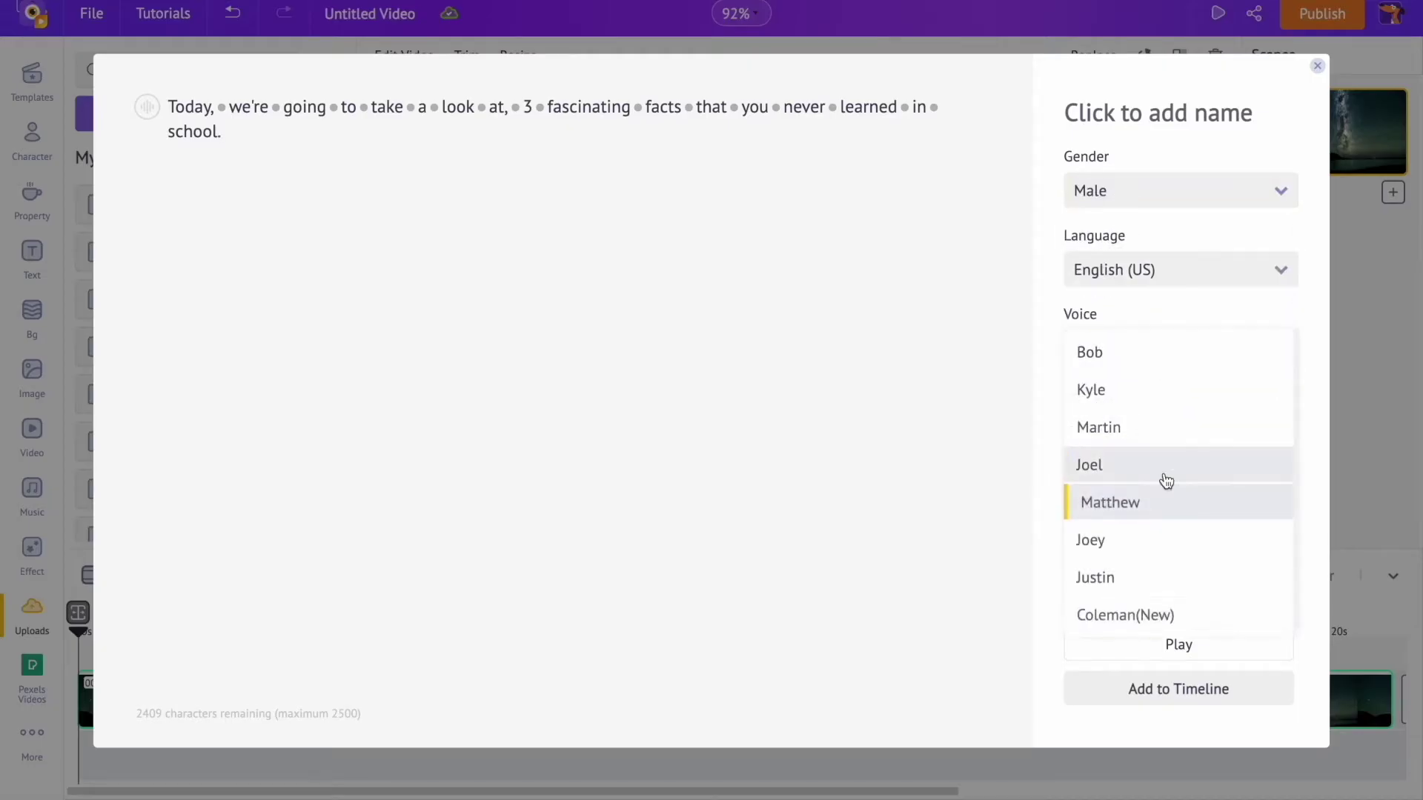
{"action": "left_click", "coordinate": [1156, 502]}
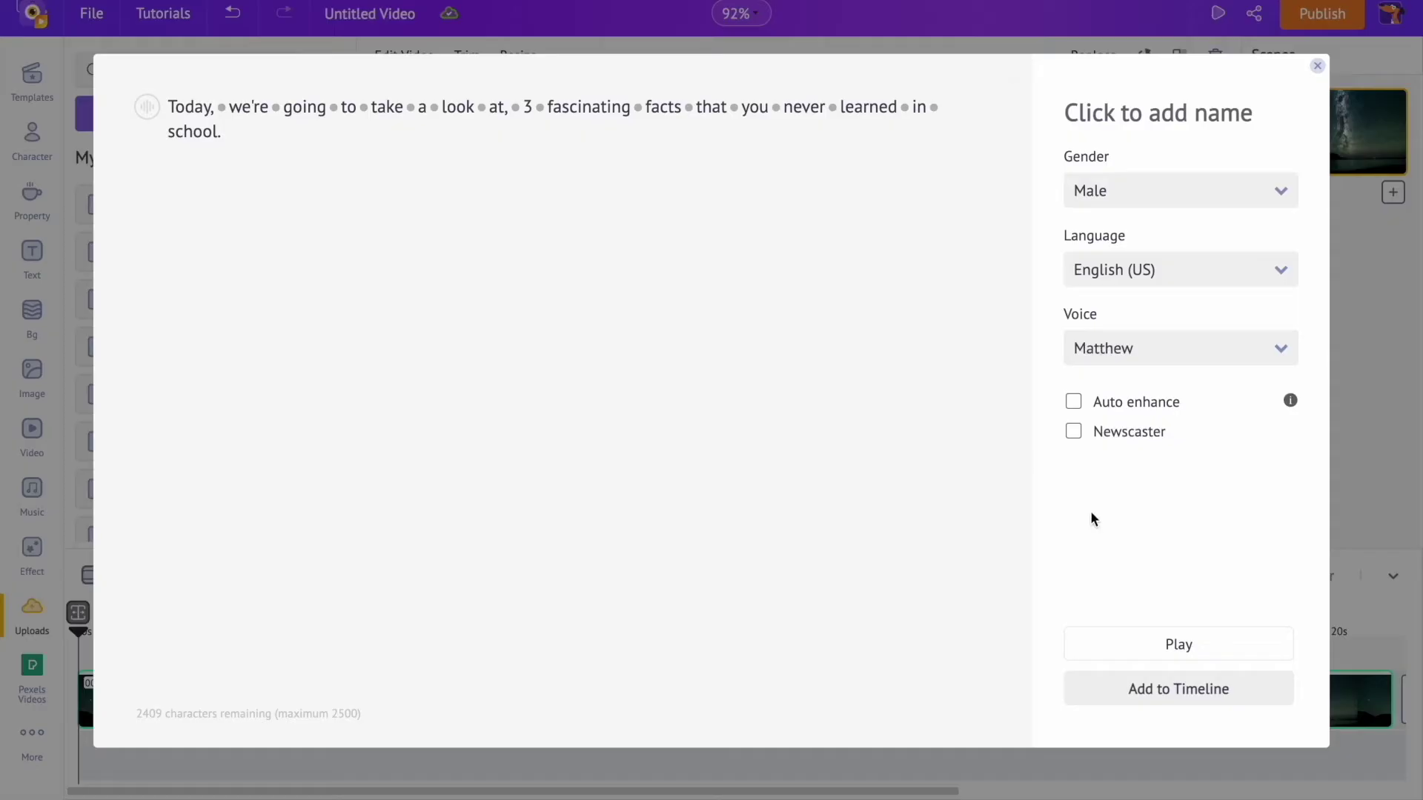
{"action": "left_click", "coordinate": [1132, 642]}
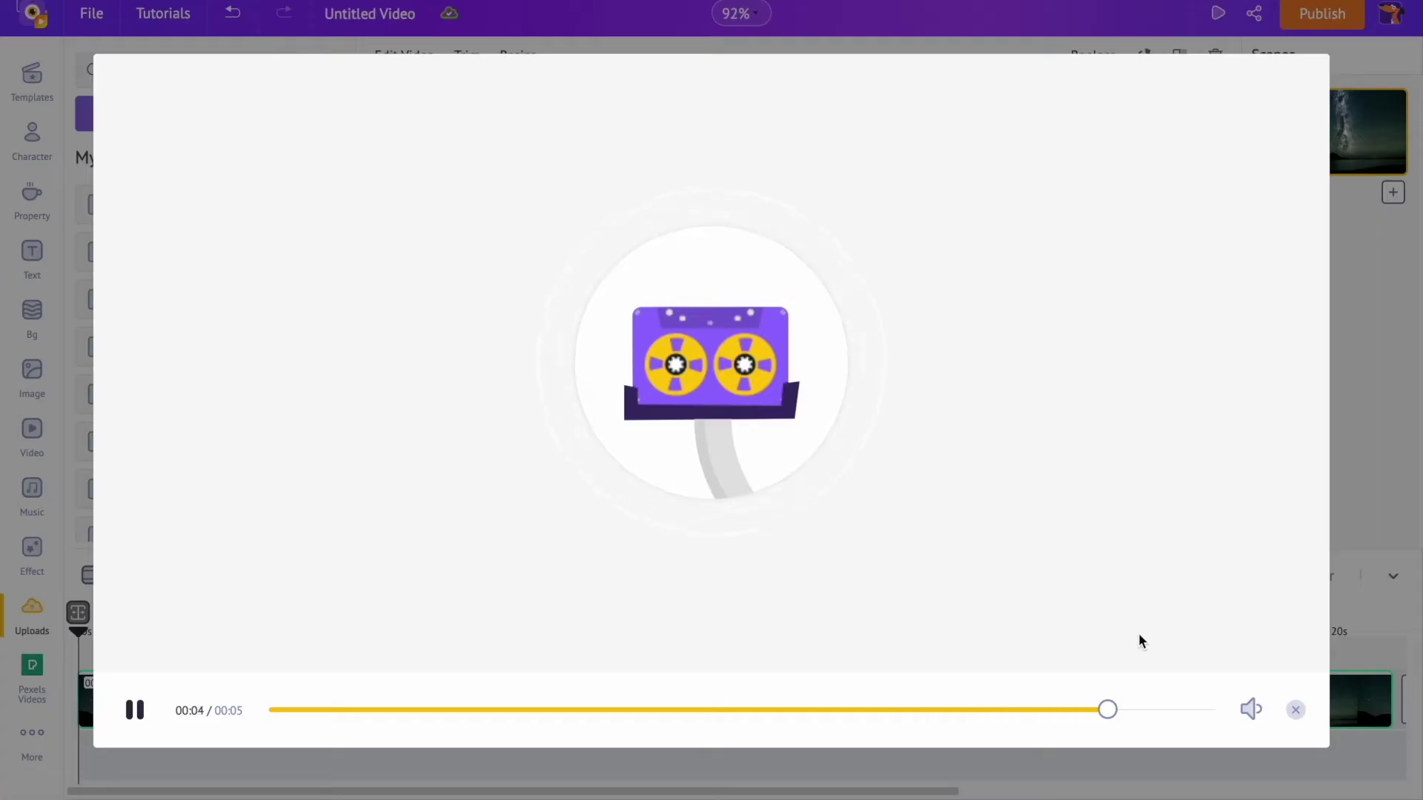
{"action": "left_click", "coordinate": [1295, 710]}
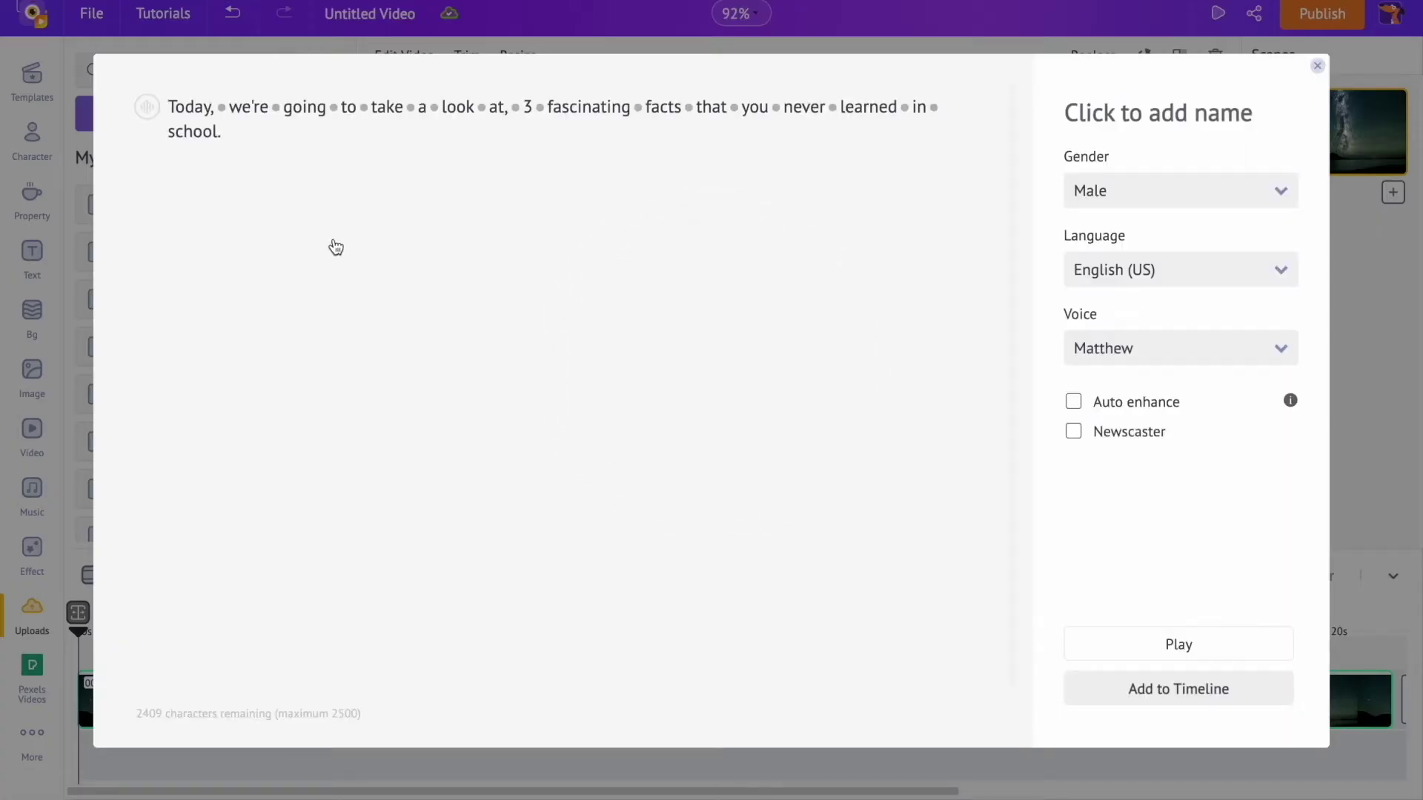
- Review the voice tone and pause settings, then add the Matthew line to the timeline
{"action": "left_click", "coordinate": [148, 112]}
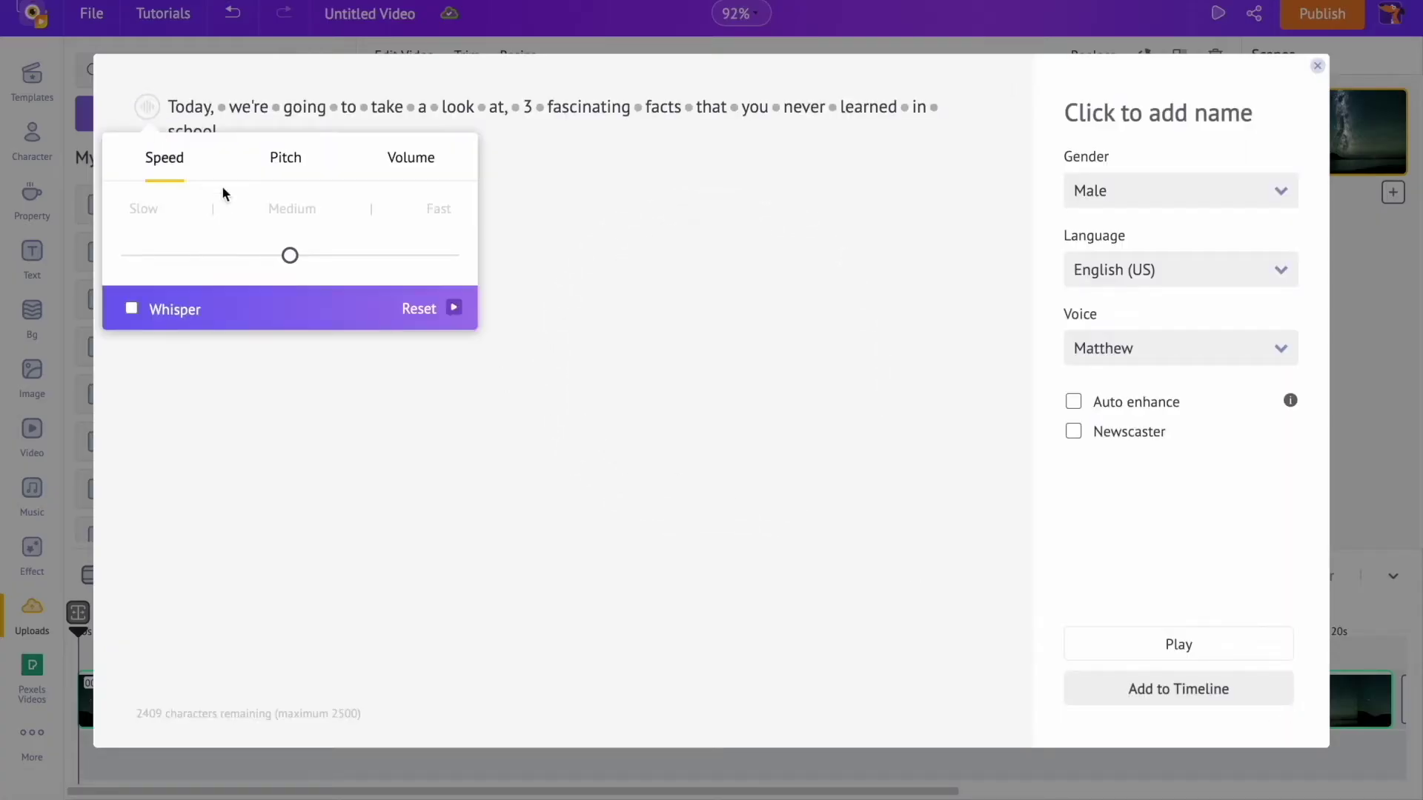
{"action": "left_click", "coordinate": [284, 169]}
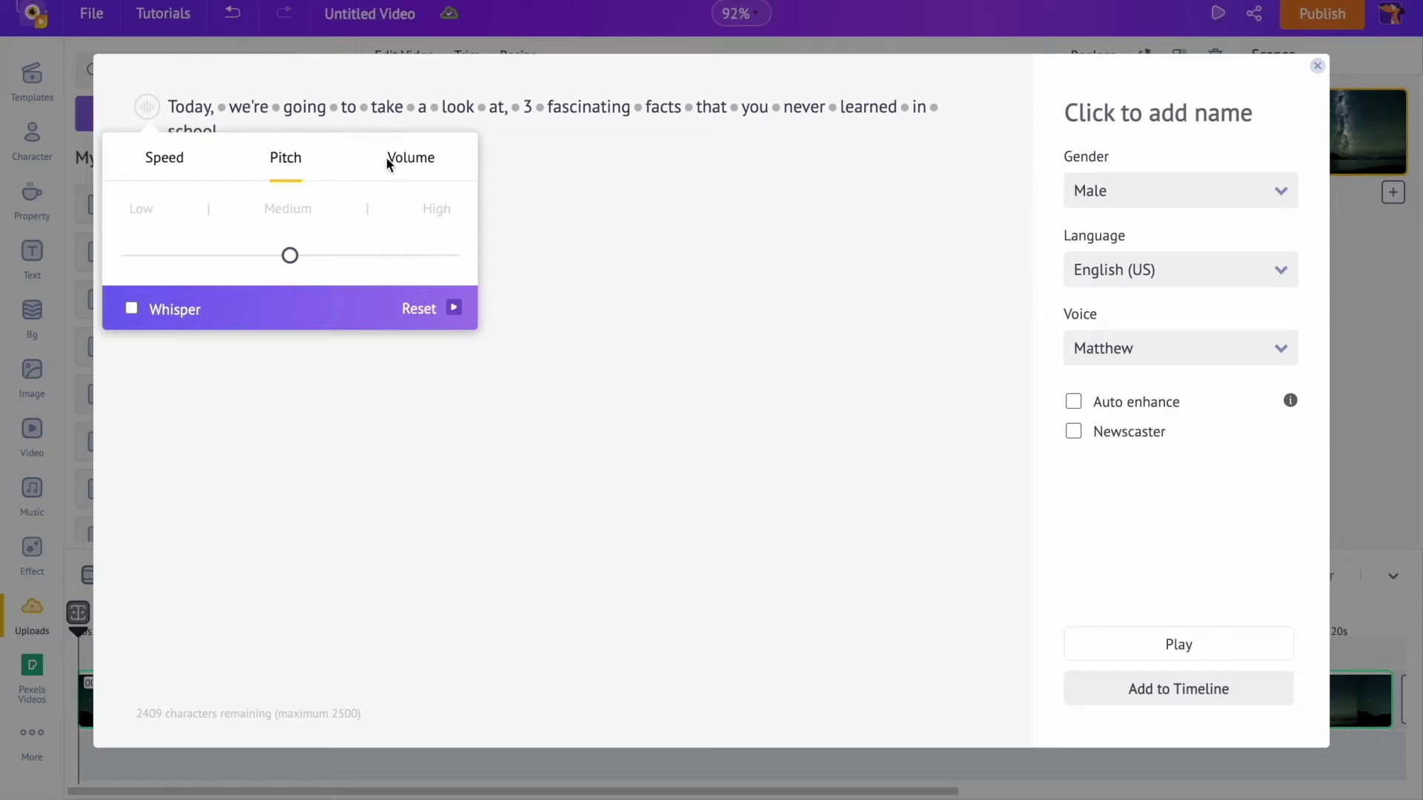
{"action": "left_click_drag", "start_coordinate": [392, 252], "coordinate": [297, 261]}
{"action": "left_click", "coordinate": [531, 206]}
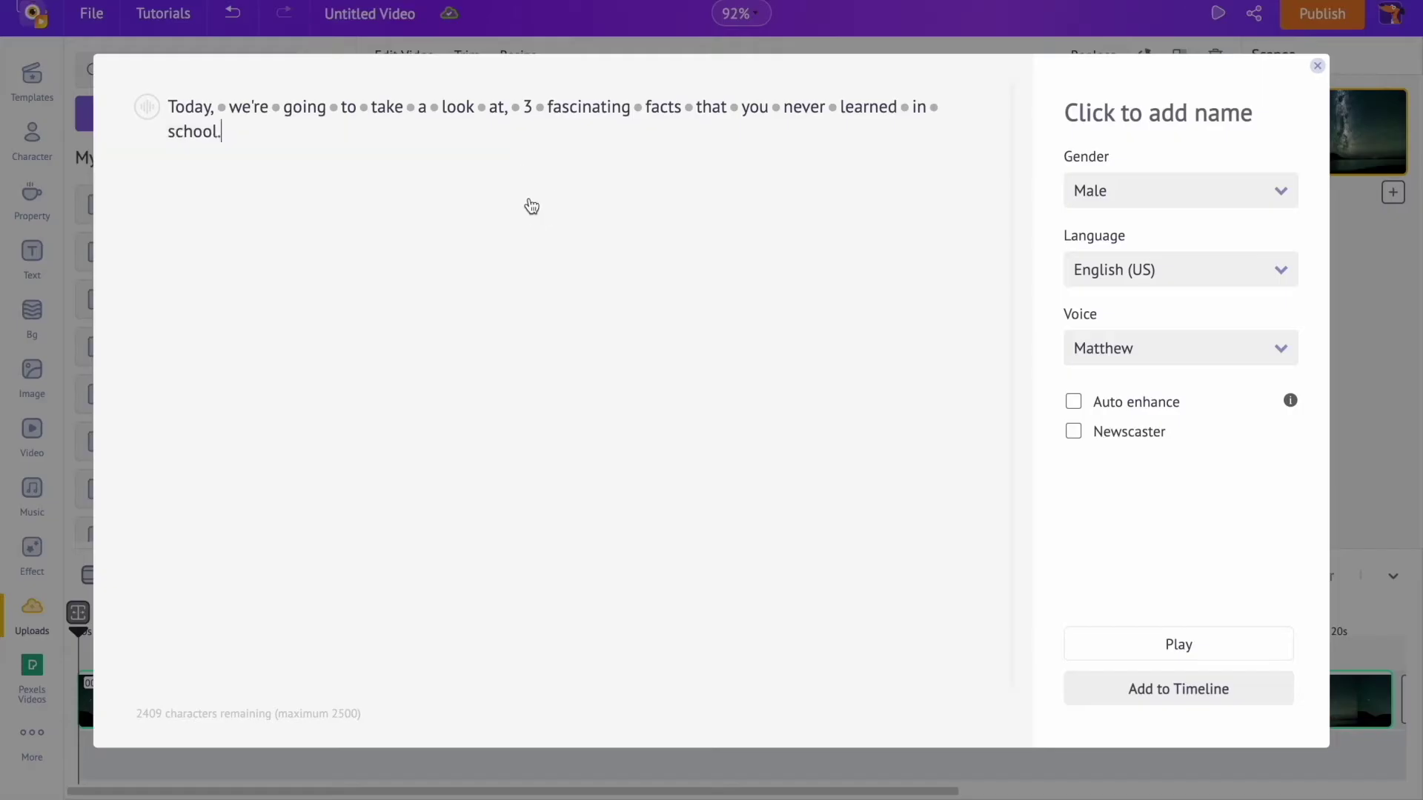
{"action": "left_click", "coordinate": [515, 109]}
{"action": "left_click", "coordinate": [756, 166]}
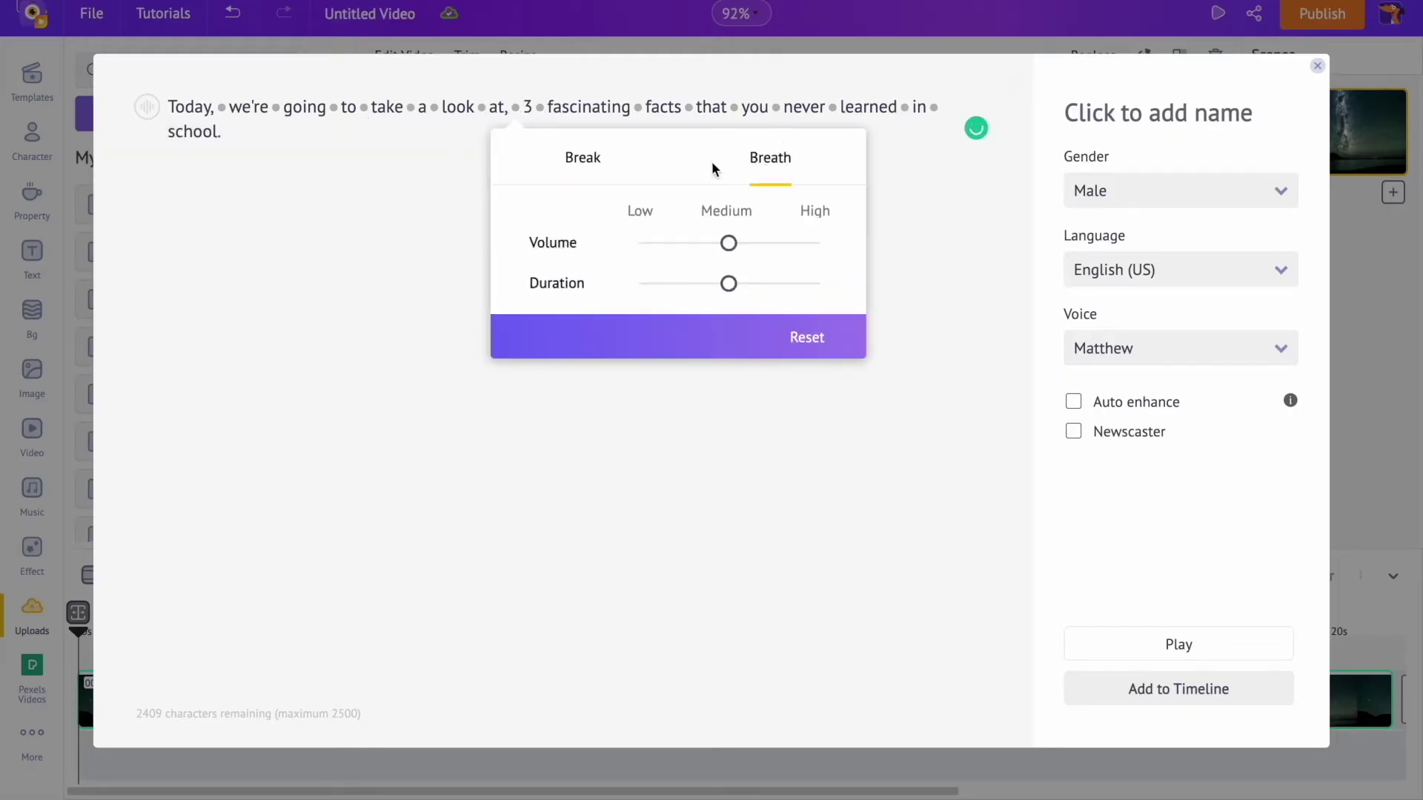
{"action": "left_click", "coordinate": [589, 167]}
{"action": "left_click", "coordinate": [916, 335]}
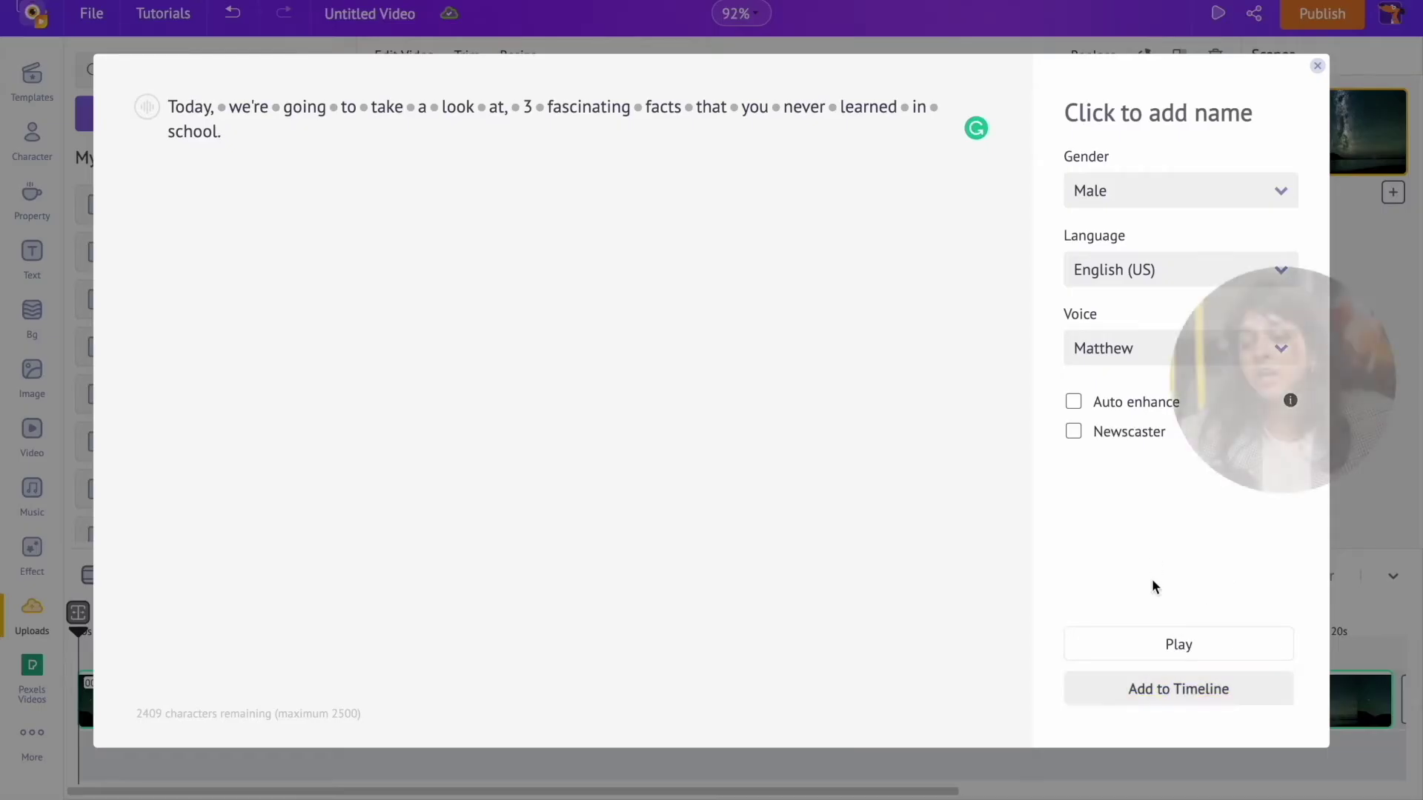
{"action": "left_click", "coordinate": [1161, 689]}
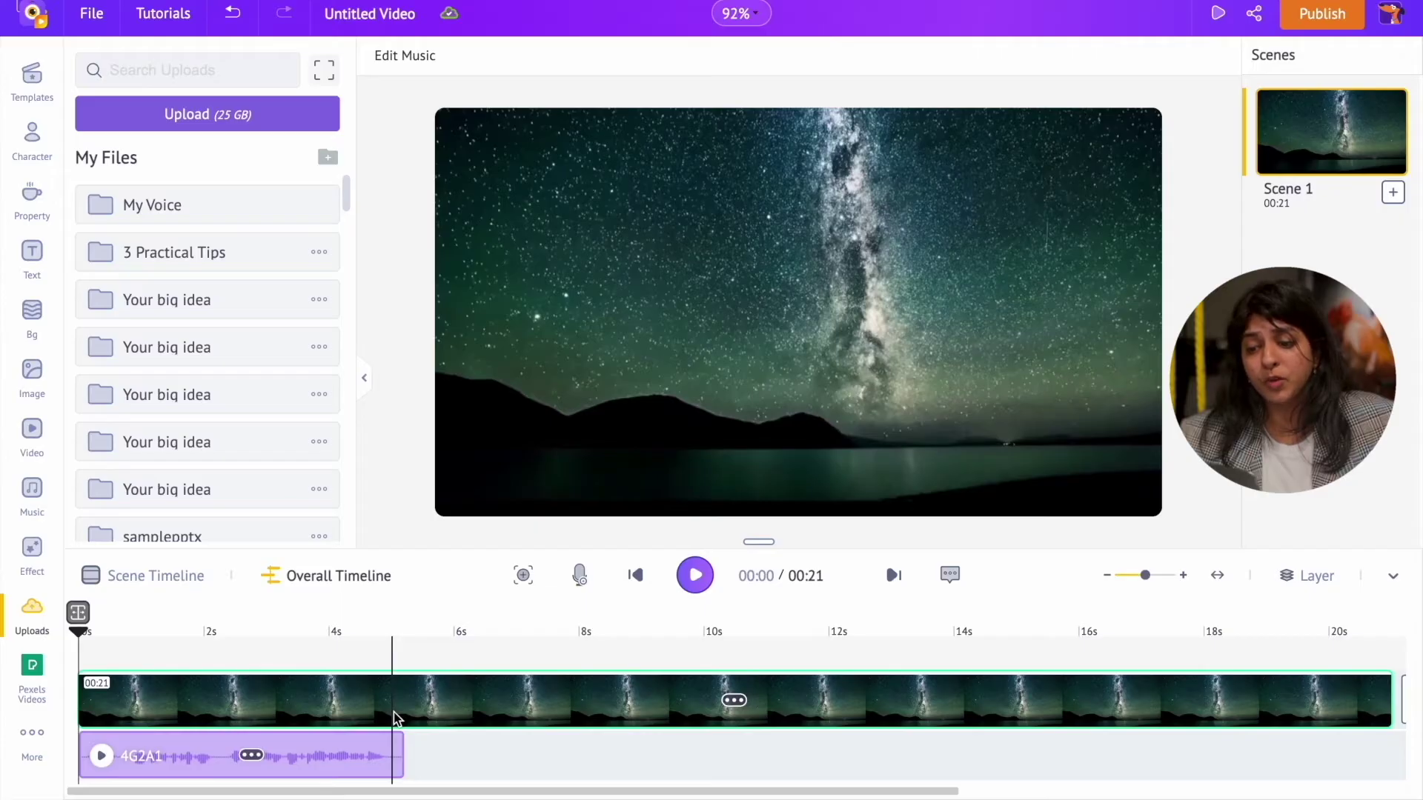
- Add the next script sentence as a second text-to-speech line starting at 5.2 seconds
{"action": "left_click_drag", "start_coordinate": [82, 636], "coordinate": [404, 644]}
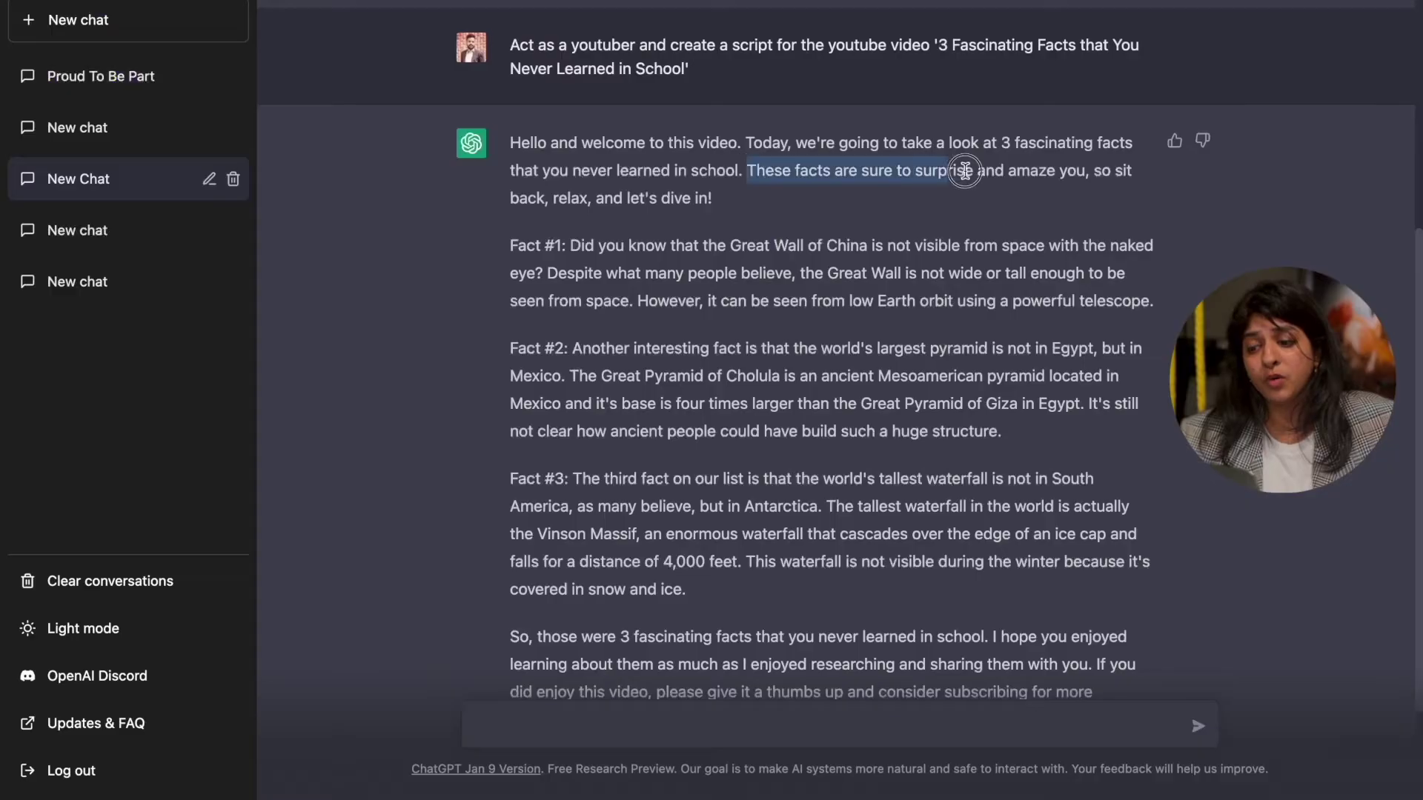
{"action": "left_click_drag", "start_coordinate": [964, 172], "coordinate": [1085, 175]}
{"action": "key", "text": "ctrl+c"}
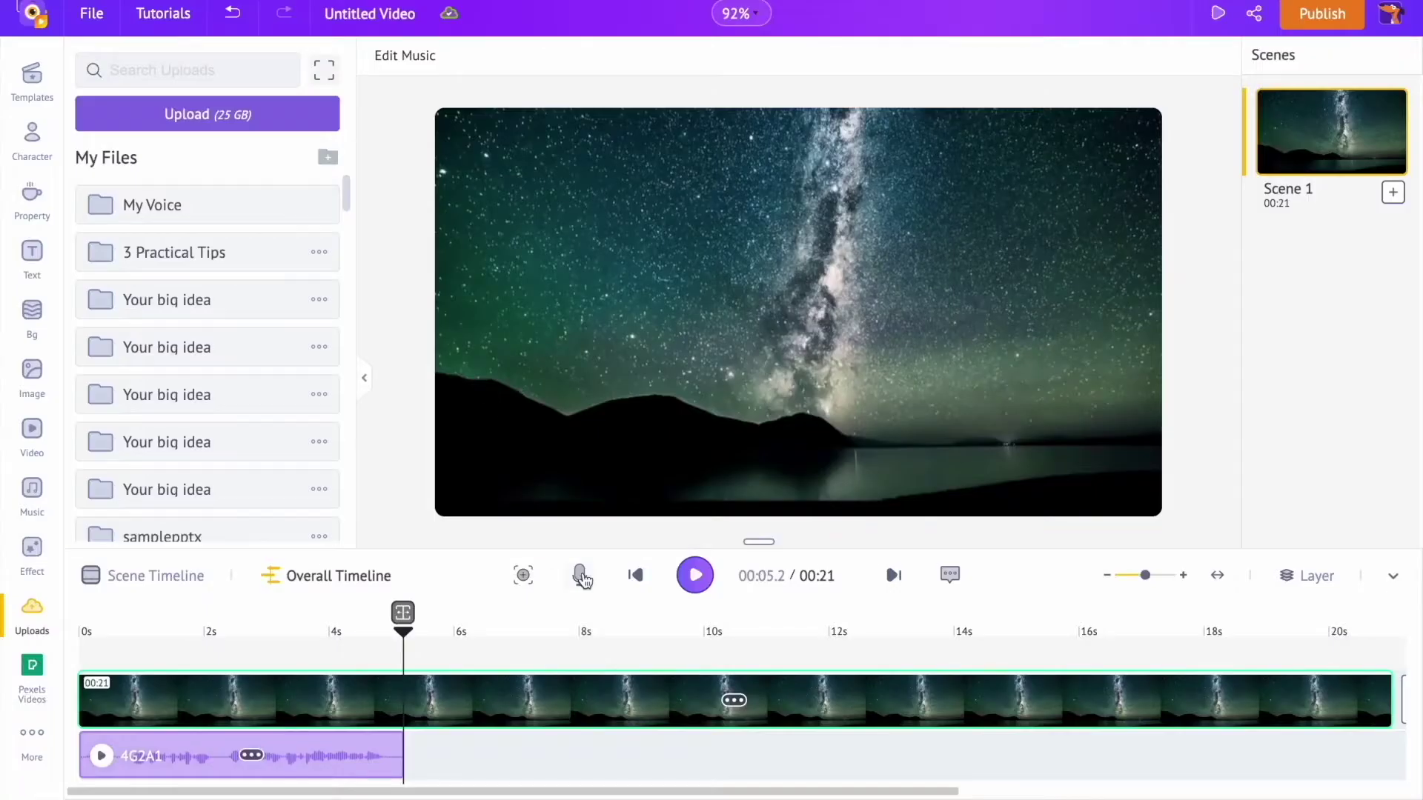
{"action": "left_click", "coordinate": [582, 577]}
{"action": "left_click", "coordinate": [565, 486]}
{"action": "key", "text": "ctrl+v"}
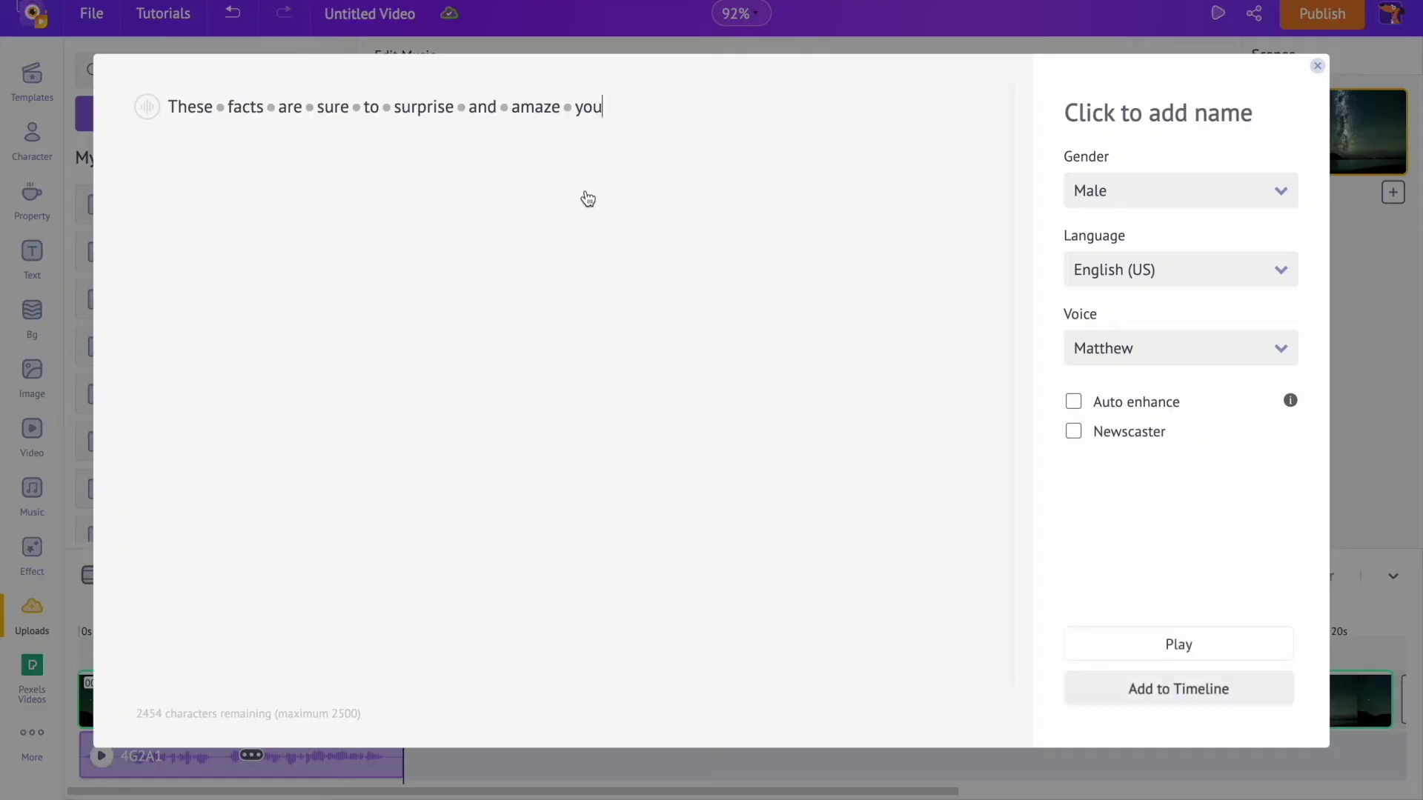
{"action": "left_click", "coordinate": [1162, 689]}
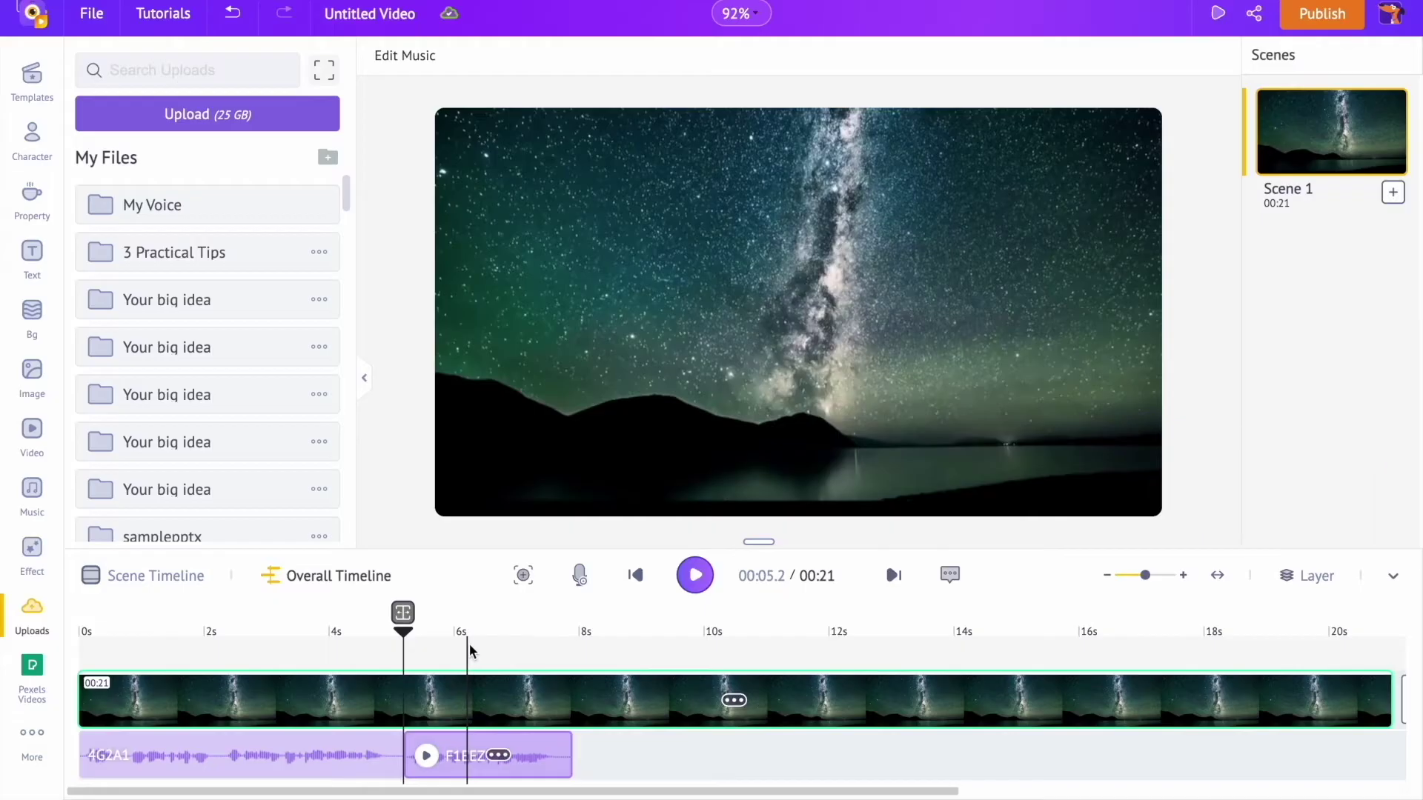
- Split the scene at 7.9 seconds and delete the leftover Scene 2
{"action": "left_click_drag", "start_coordinate": [405, 641], "coordinate": [572, 639]}
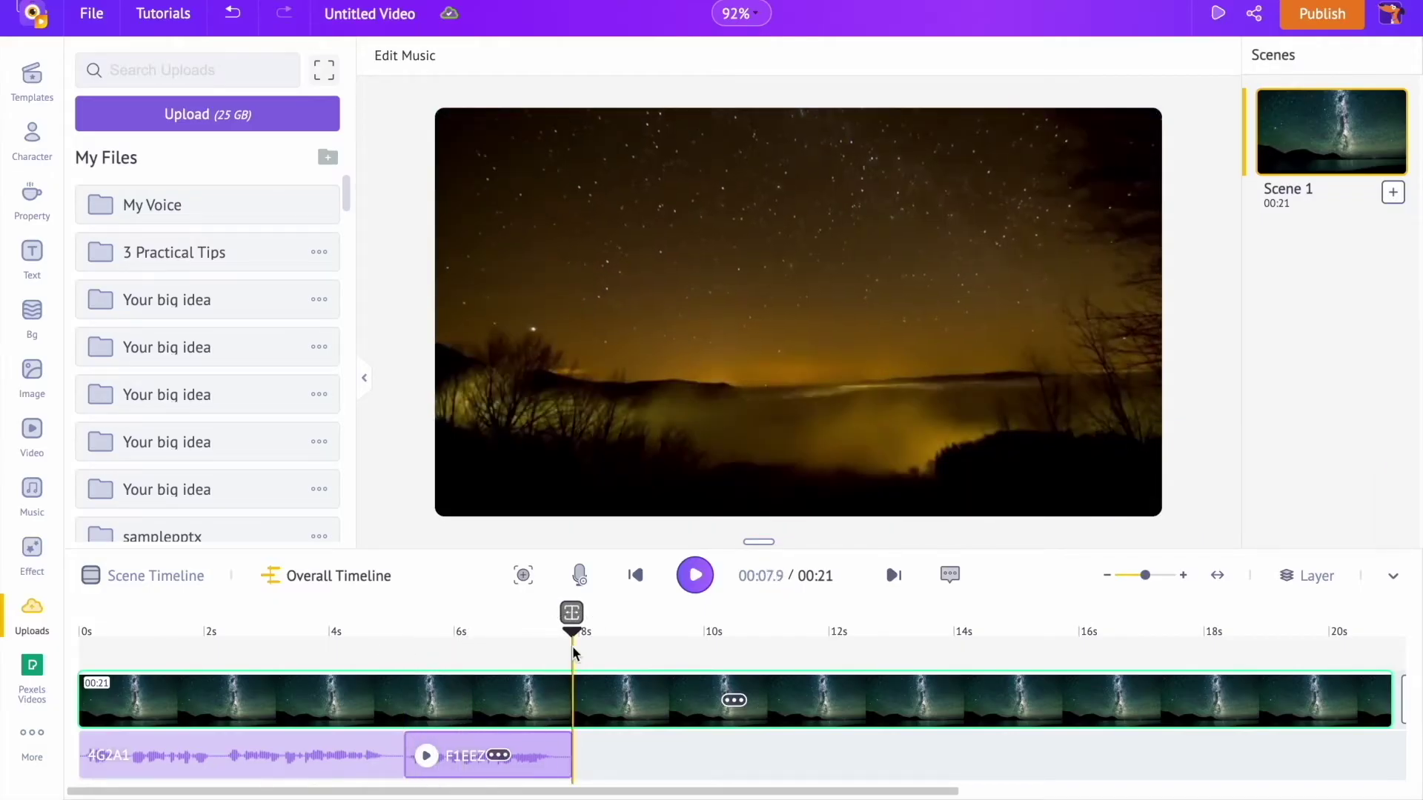
{"action": "left_click", "coordinate": [572, 613]}
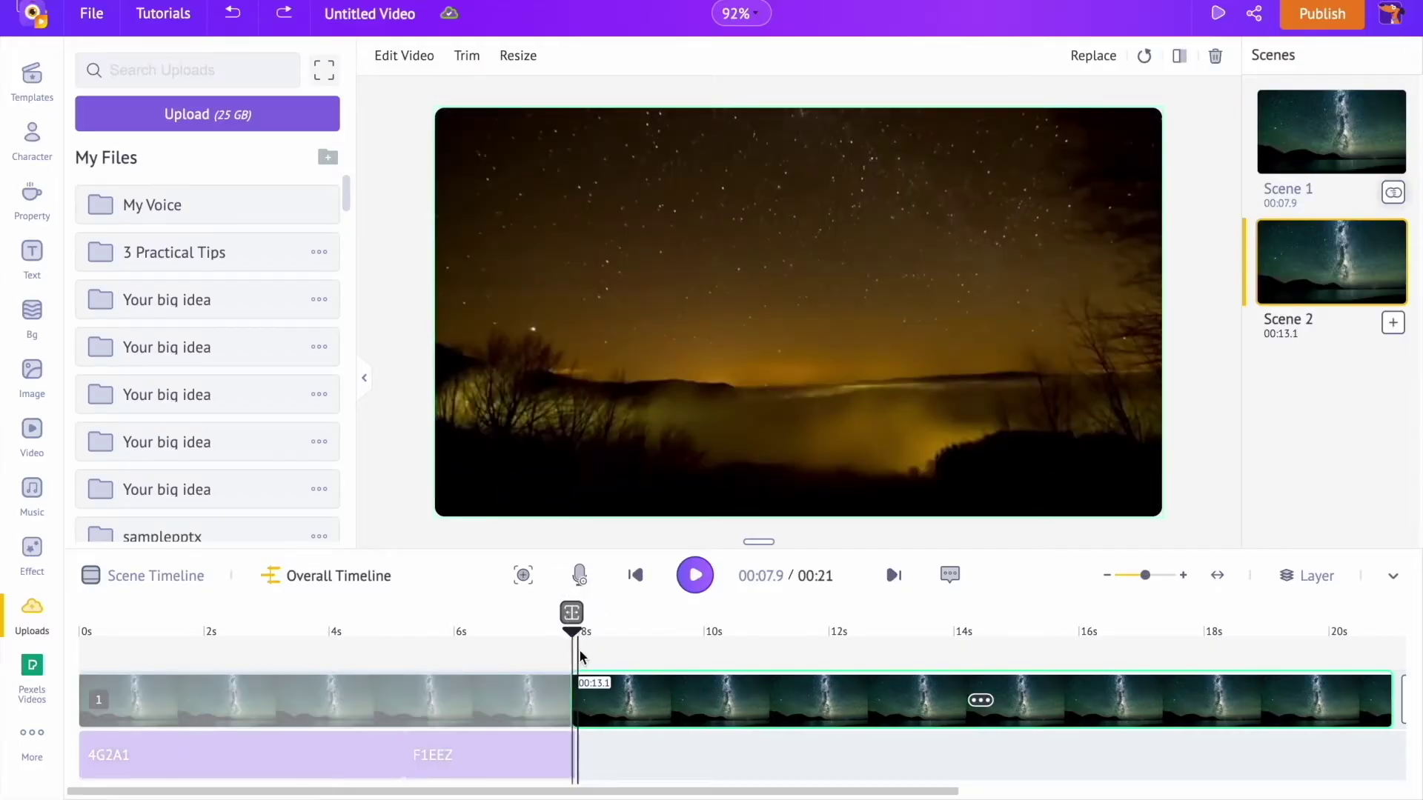
{"action": "left_click", "coordinate": [688, 703]}
{"action": "key", "text": "Delete"}
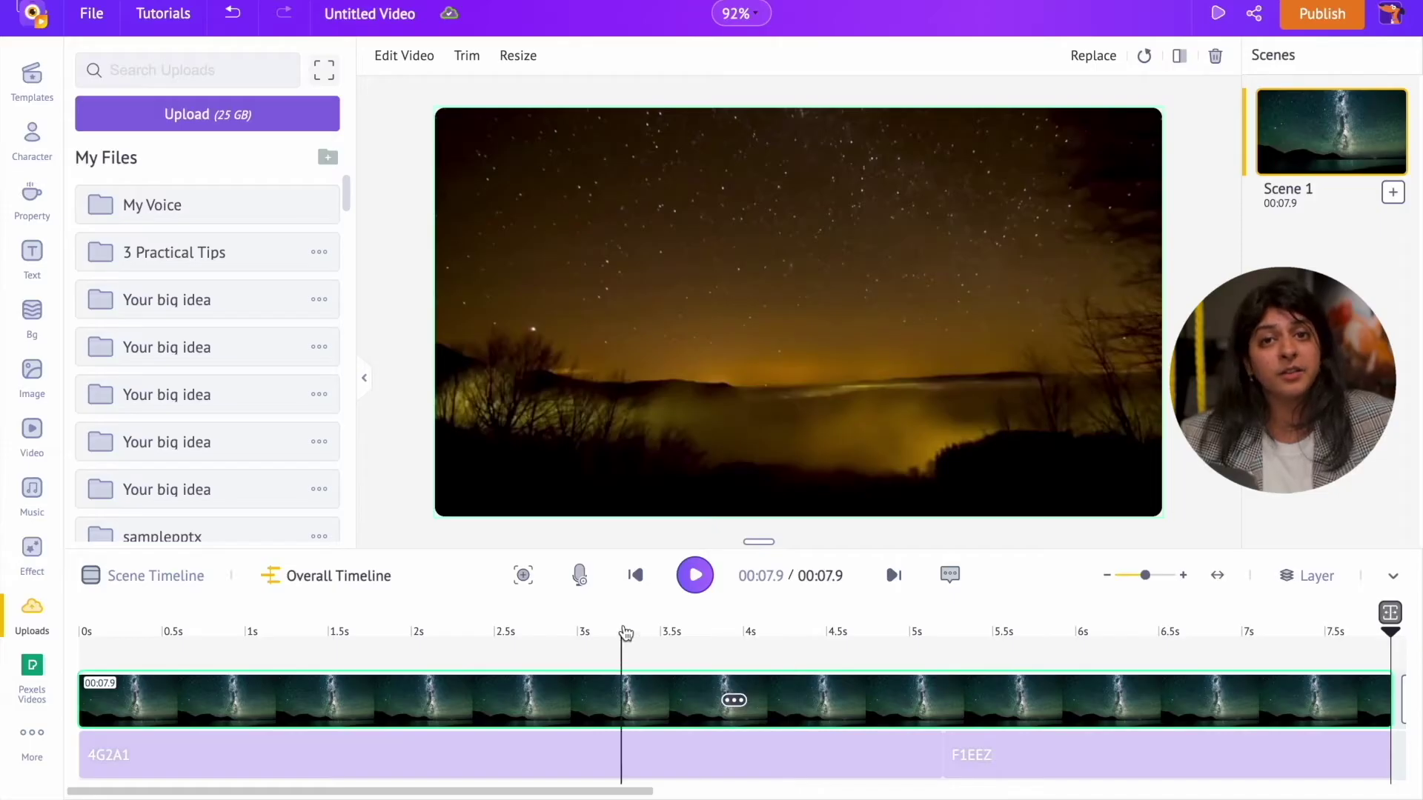
{"action": "left_click", "coordinate": [634, 579]}
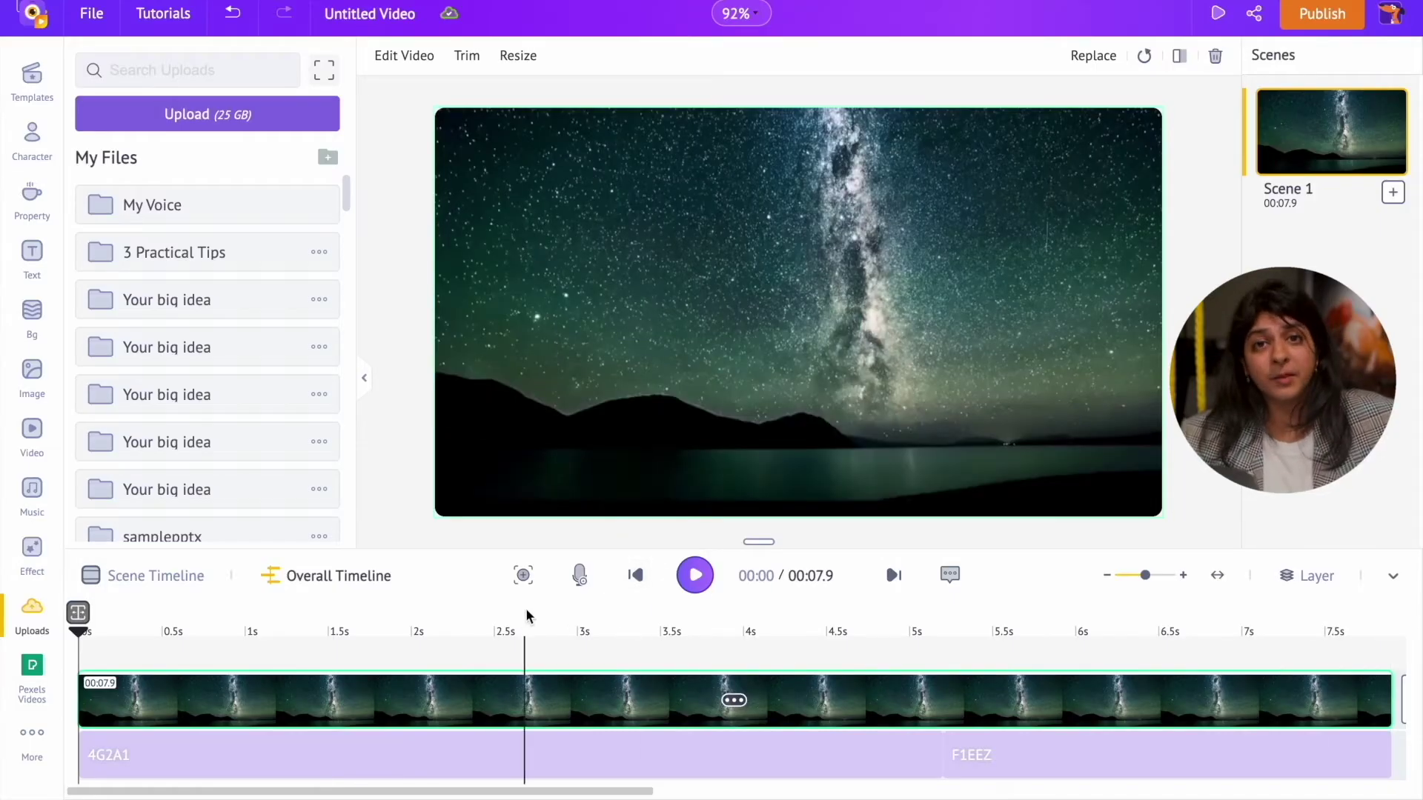
{"action": "left_click", "coordinate": [29, 252]}
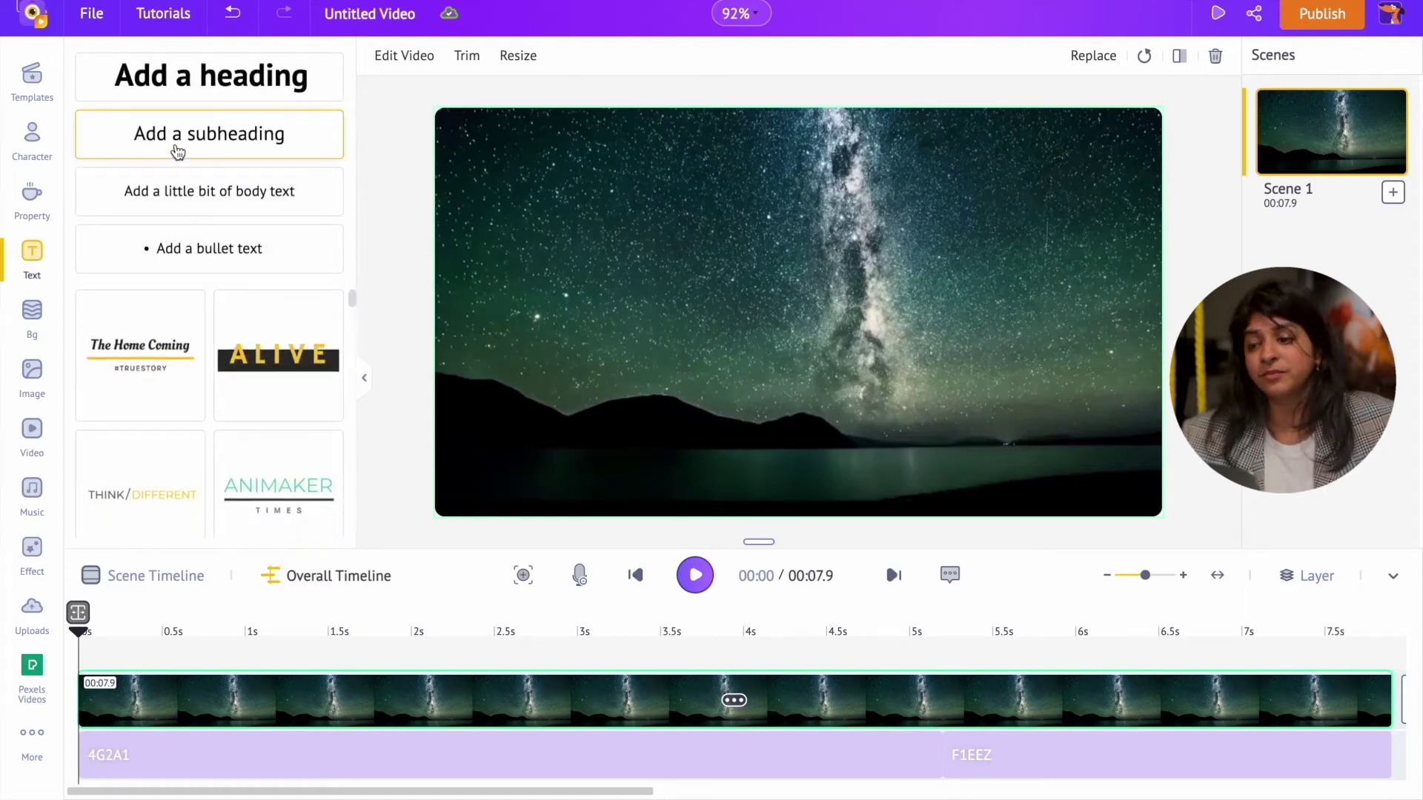
- Add a subheading lower on the video containing the script's opening sentence
{"action": "left_click", "coordinate": [193, 149]}
{"action": "left_click_drag", "start_coordinate": [730, 307], "coordinate": [734, 378]}
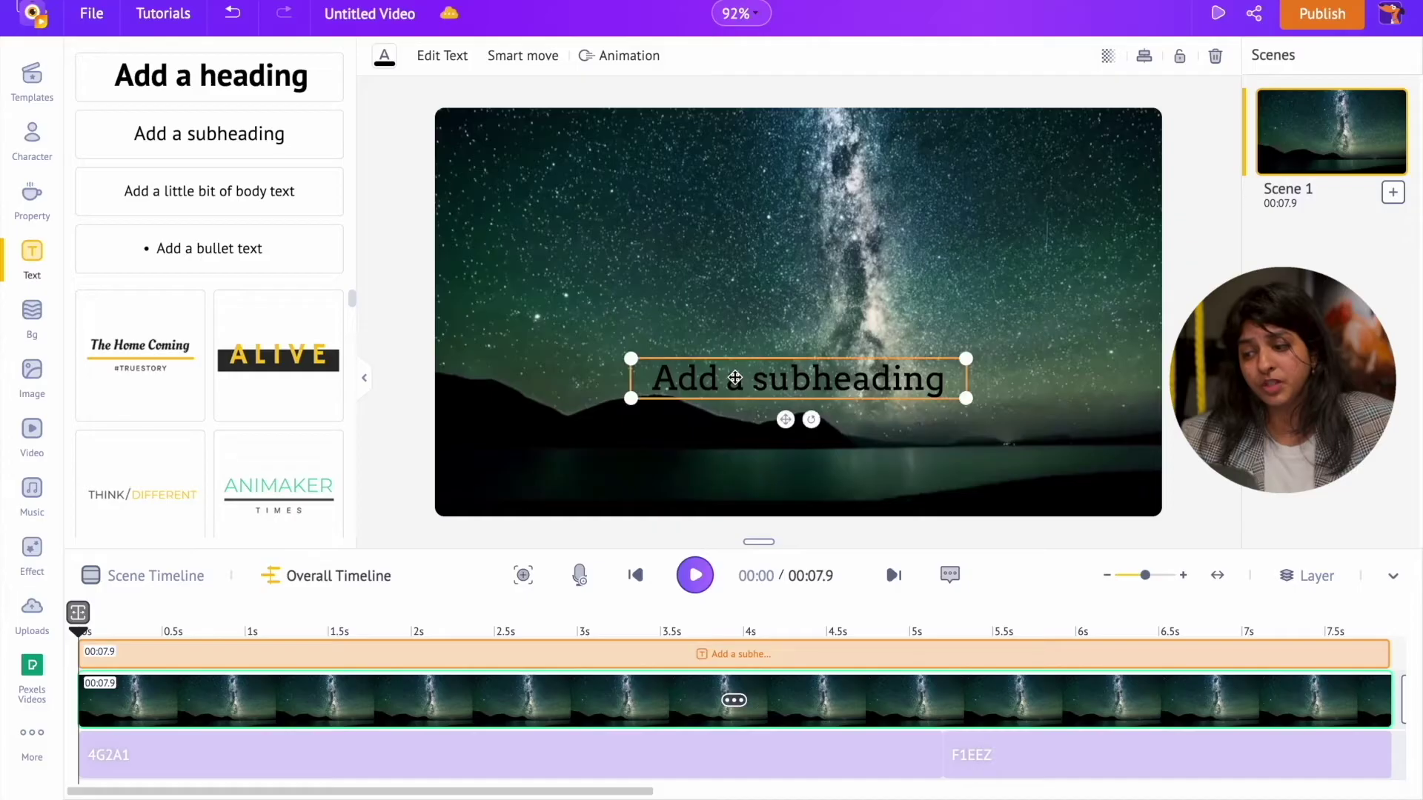
{"action": "double_click", "coordinate": [736, 383]}
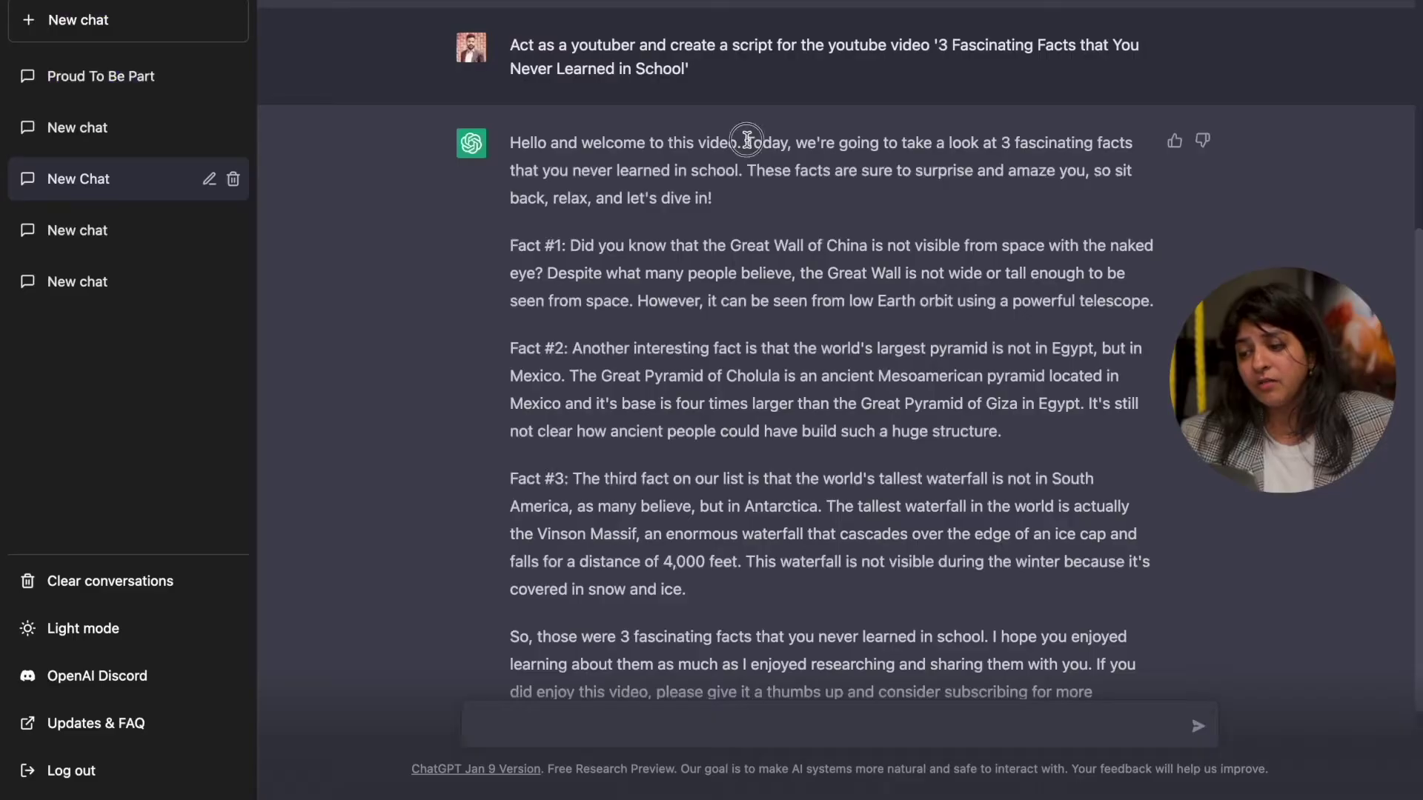
{"action": "left_click_drag", "start_coordinate": [899, 143], "coordinate": [741, 168]}
{"action": "key", "text": "ctrl+c"}
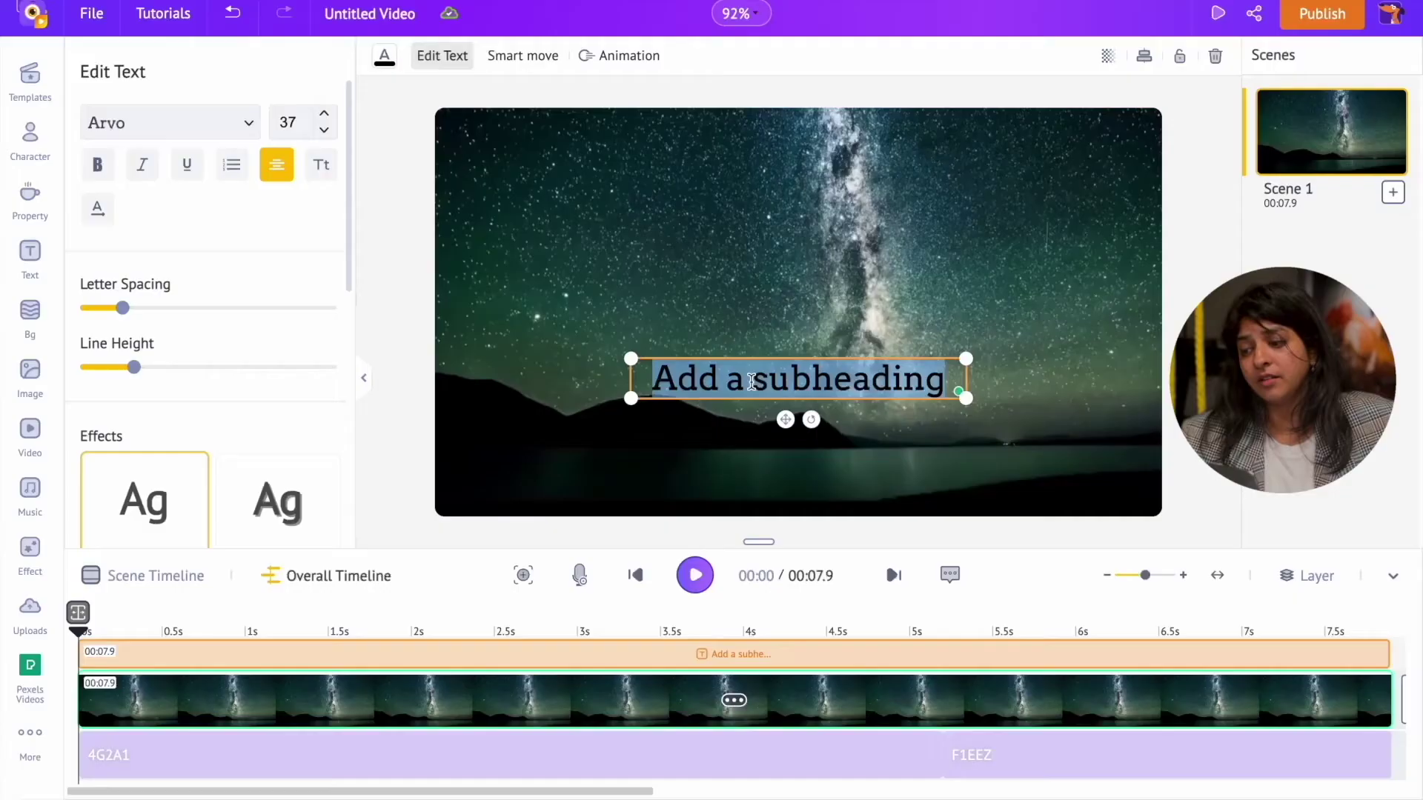
{"action": "key", "text": "ctrl+v"}
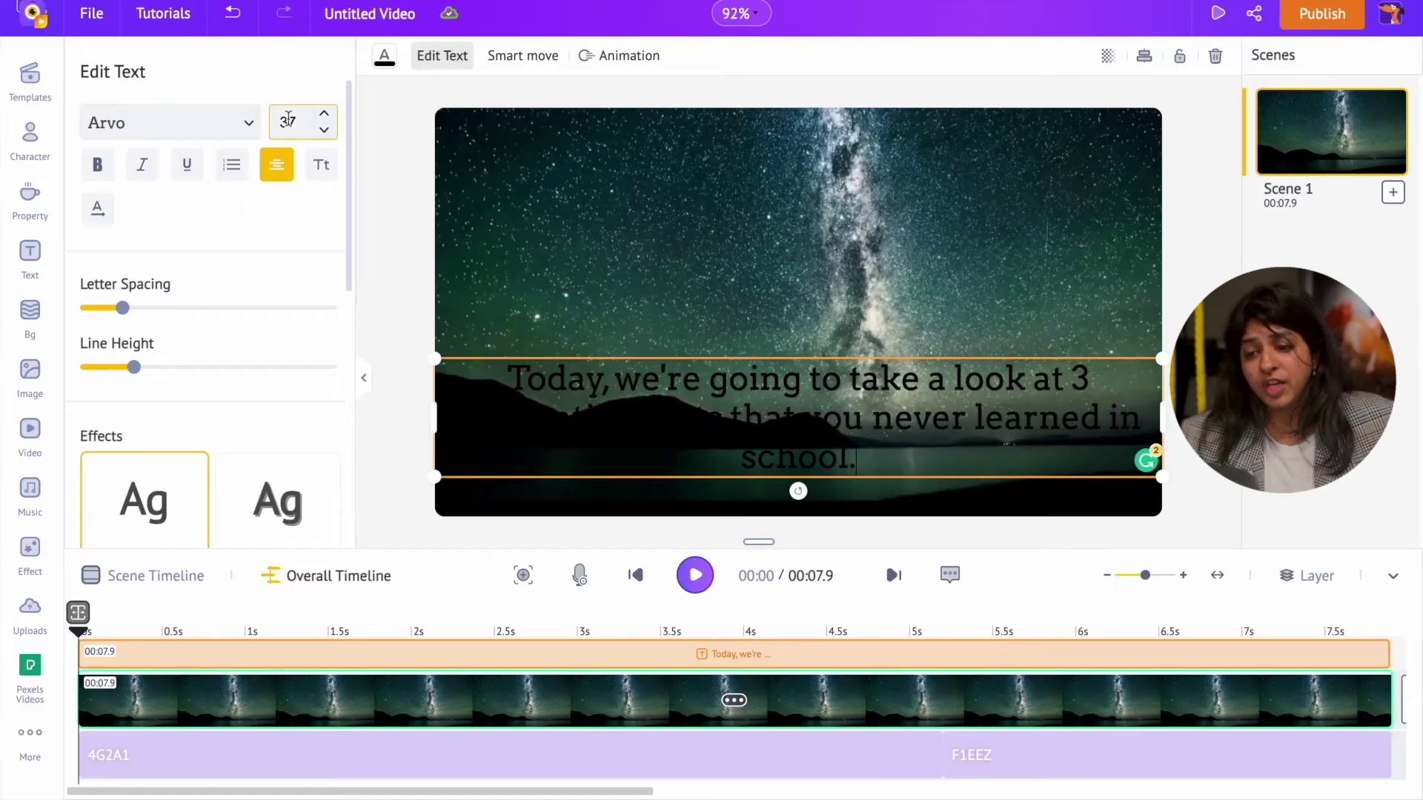
- Style the caption white in Baloo font at size 24, as two centred lines placed lower
{"action": "left_click", "coordinate": [384, 67]}
{"action": "left_click", "coordinate": [102, 130]}
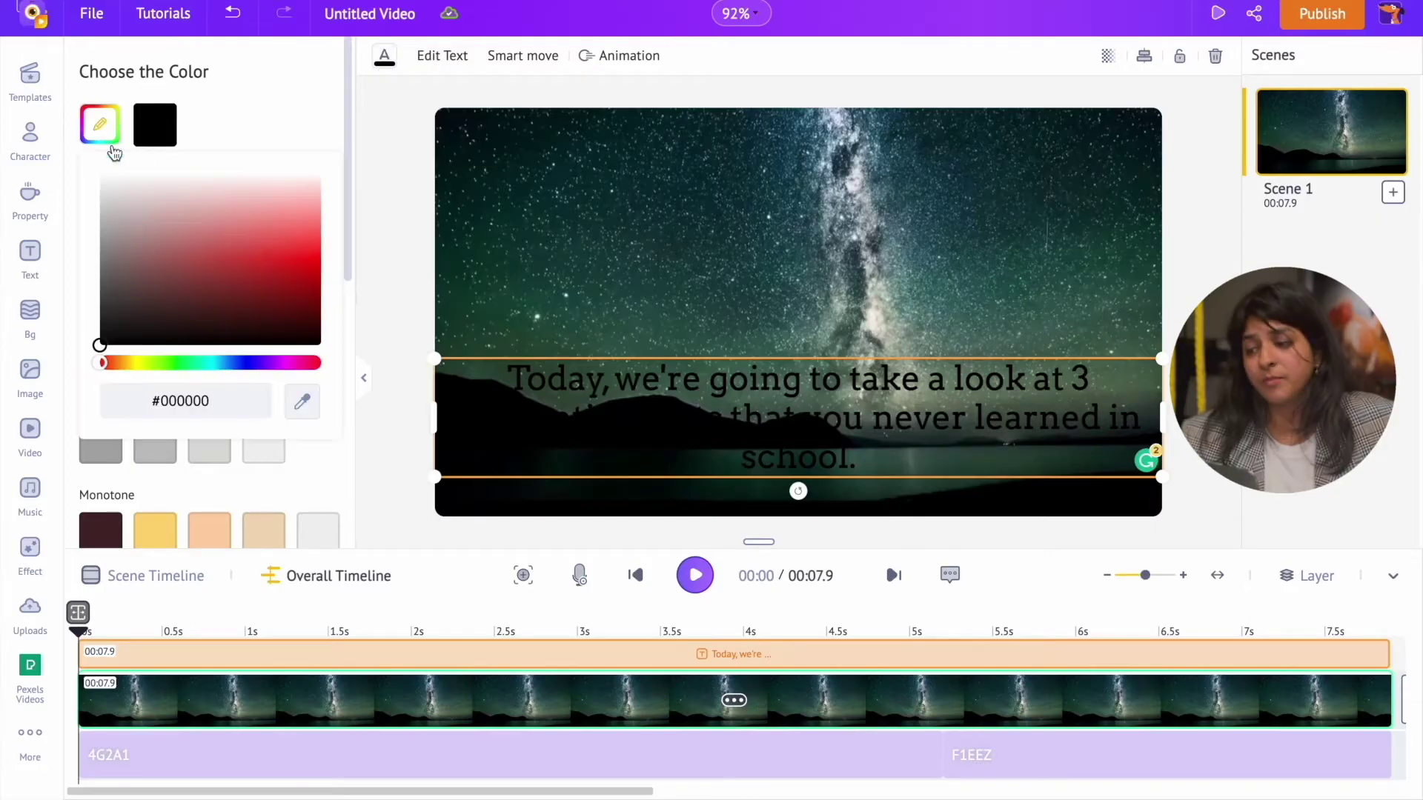
{"action": "key", "text": "ctrl+z"}
{"action": "left_click", "coordinate": [385, 56]}
{"action": "left_click", "coordinate": [443, 56]}
{"action": "left_click", "coordinate": [174, 219]}
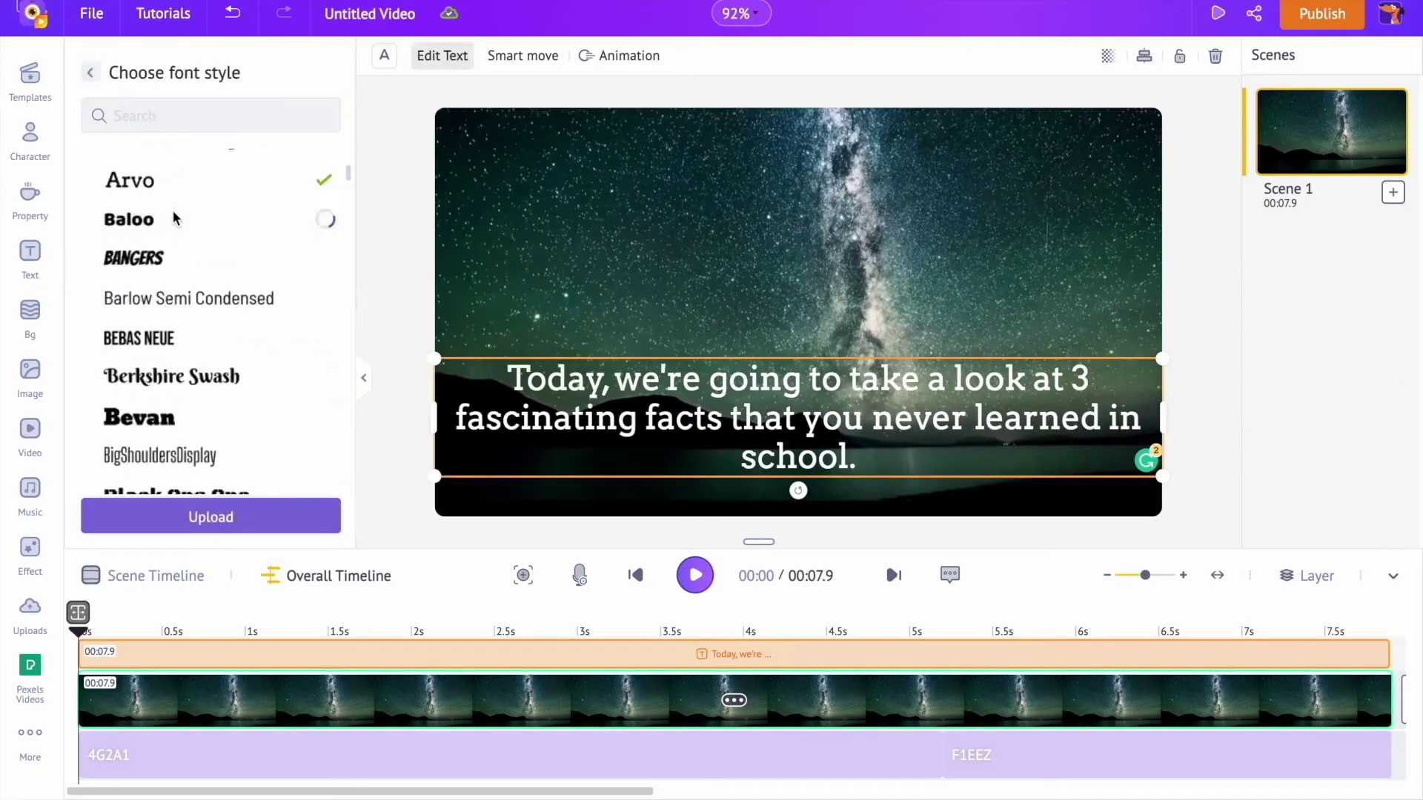
{"action": "left_click", "coordinate": [89, 72]}
{"action": "left_click", "coordinate": [323, 130]}
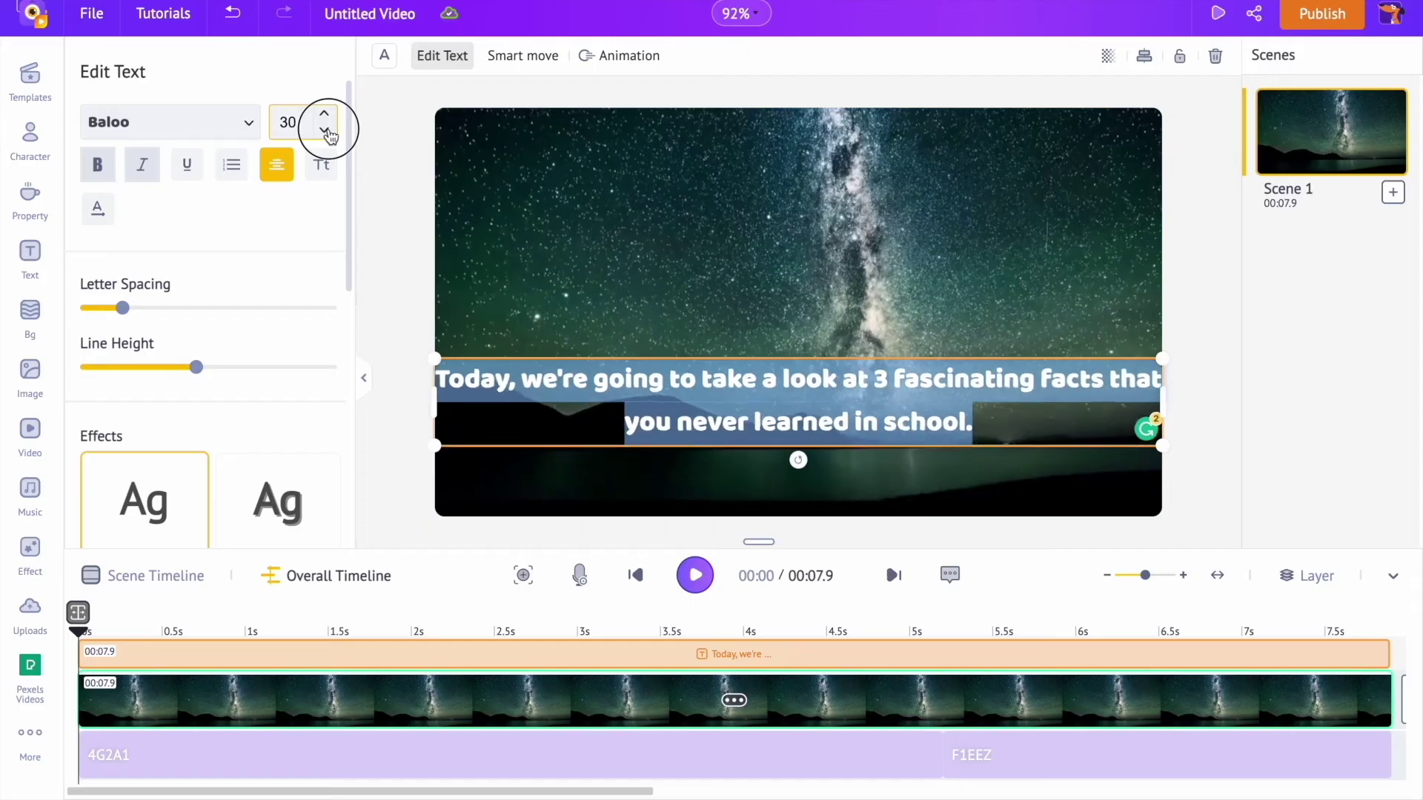
{"action": "left_click", "coordinate": [324, 130]}
{"action": "left_click", "coordinate": [324, 129]}
{"action": "left_click_drag", "start_coordinate": [1165, 389], "coordinate": [1059, 389]}
{"action": "left_click", "coordinate": [800, 318]}
{"action": "left_click_drag", "start_coordinate": [901, 404], "coordinate": [902, 449]}
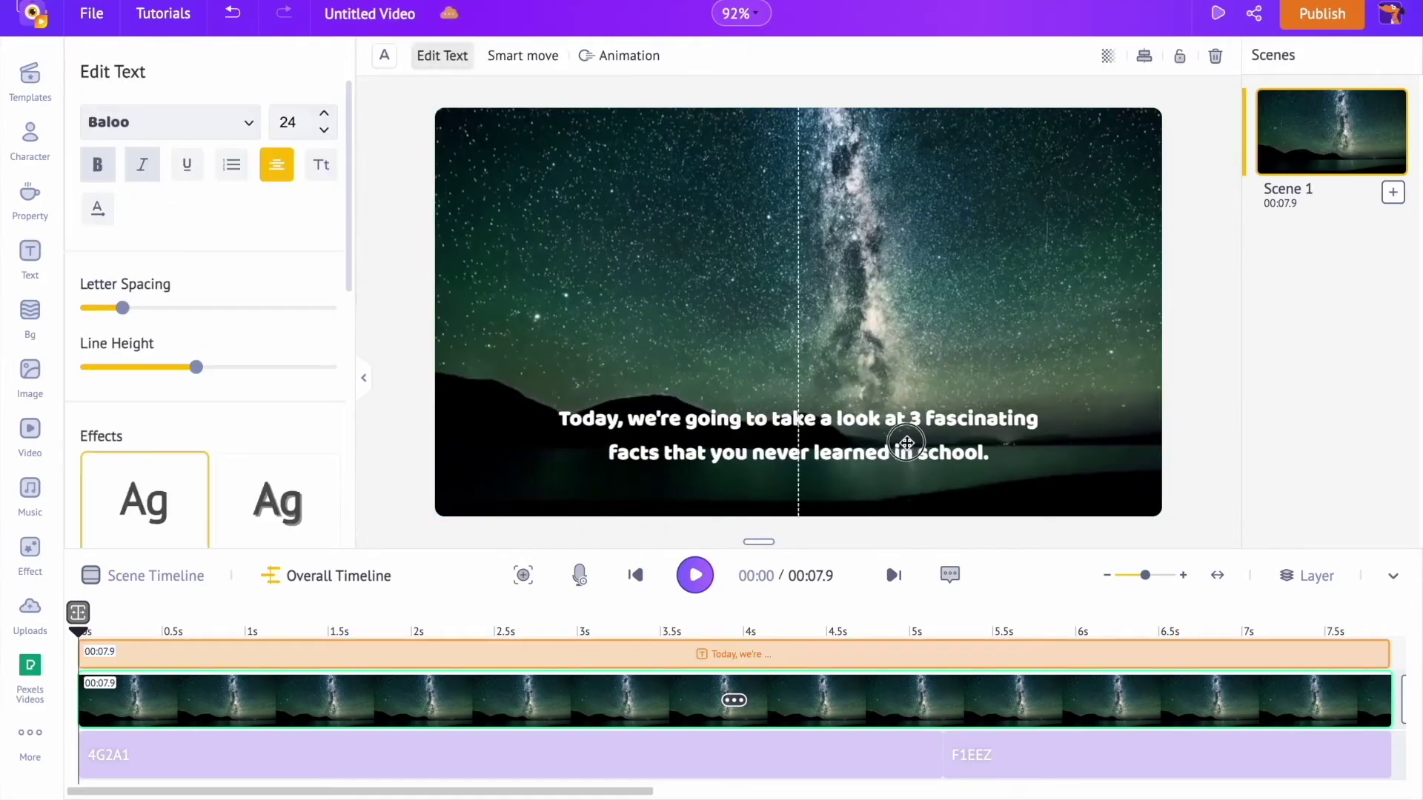
- Apply the Outline effect to the caption with a black (#000000) outline colour
{"action": "scroll", "coordinate": [171, 373], "scroll_direction": "down", "scroll_amount": 8}
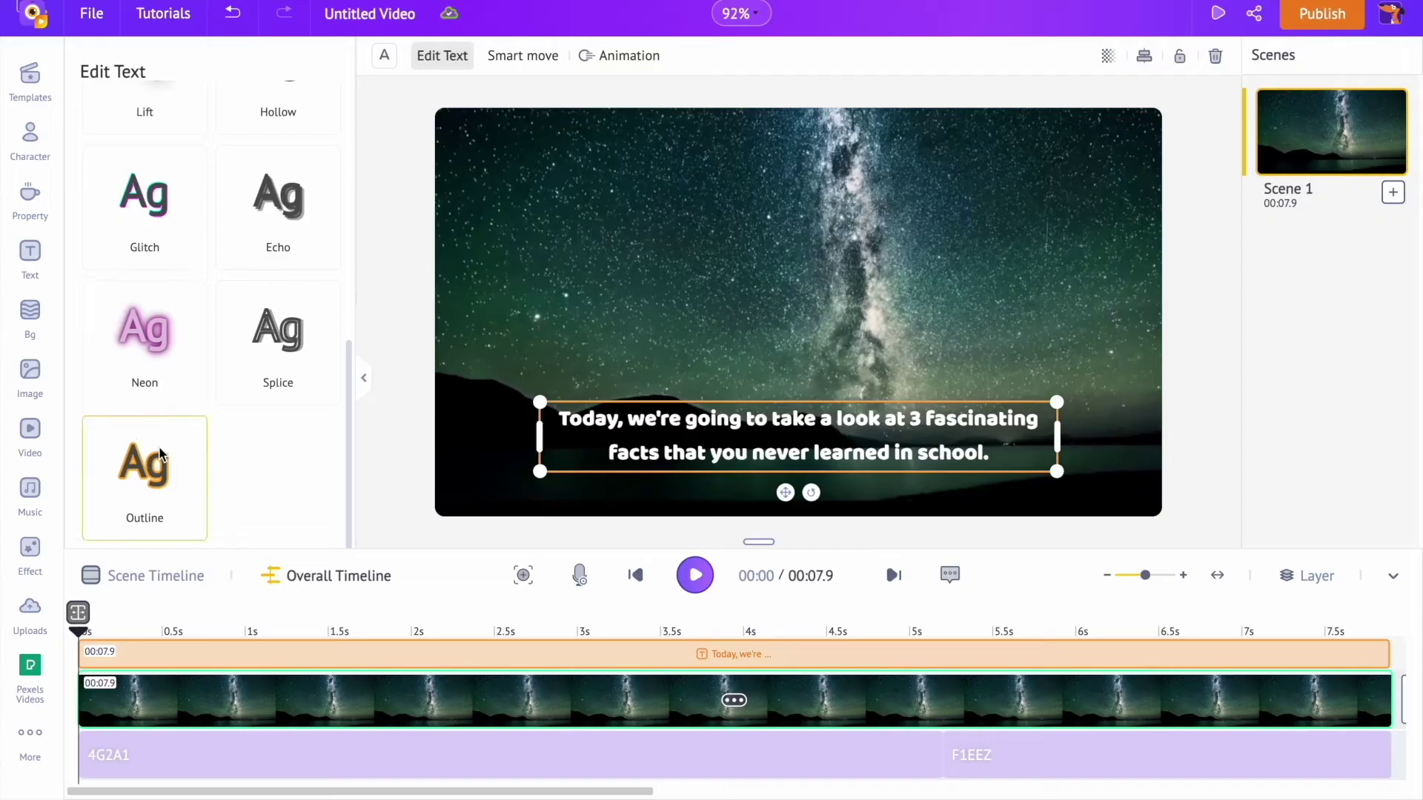
{"action": "left_click", "coordinate": [163, 455]}
{"action": "scroll", "coordinate": [167, 459], "scroll_direction": "down", "scroll_amount": 4}
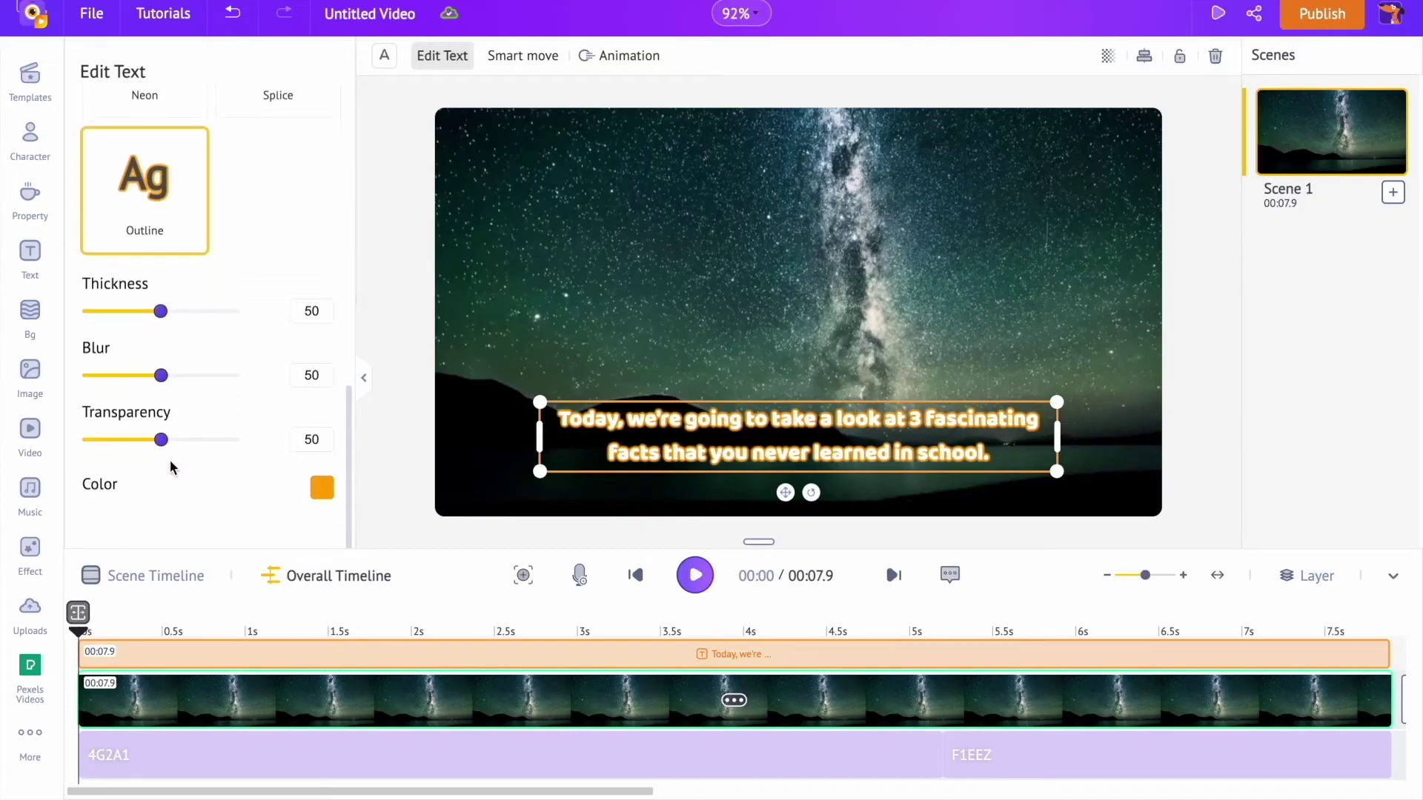
{"action": "left_click", "coordinate": [322, 494]}
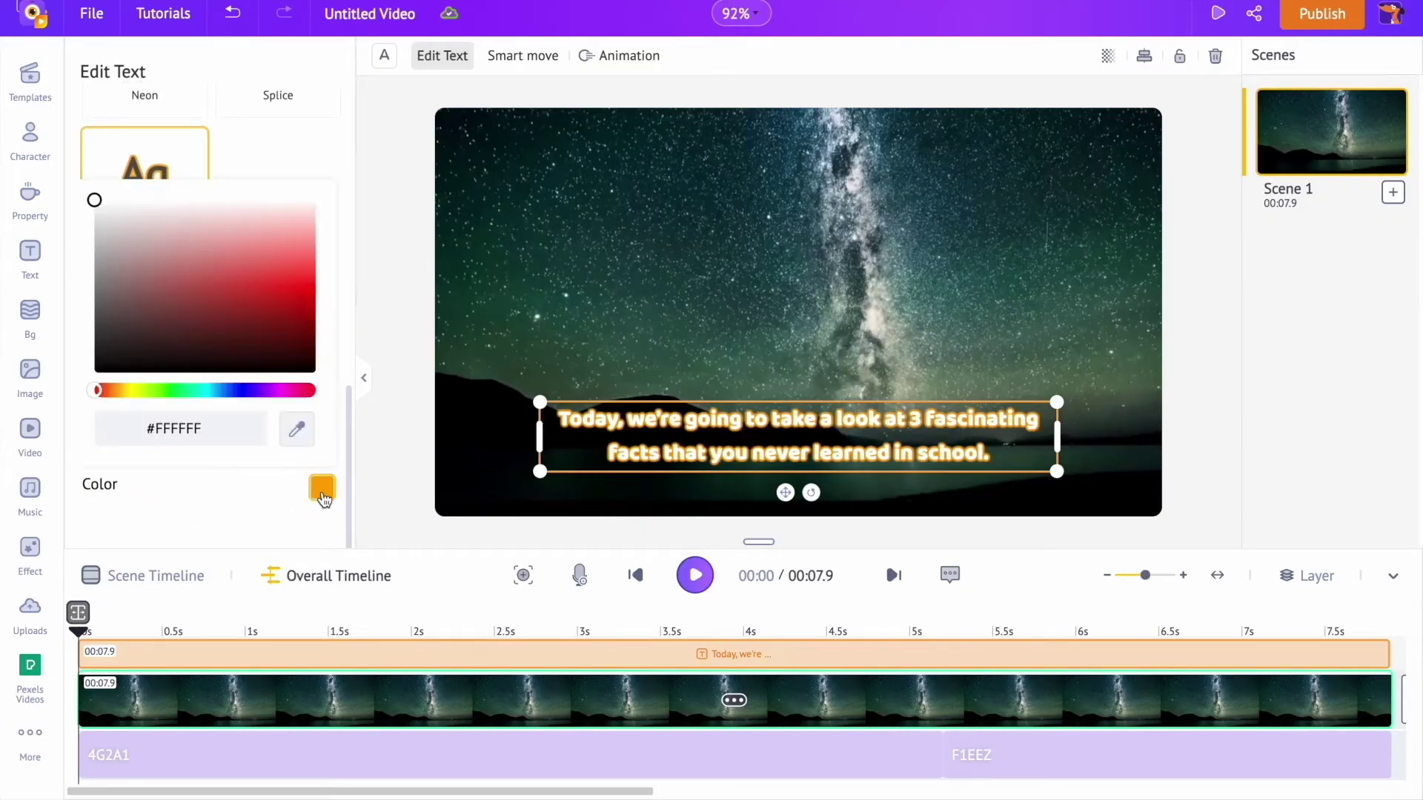
{"action": "left_click_drag", "start_coordinate": [119, 349], "coordinate": [88, 392]}
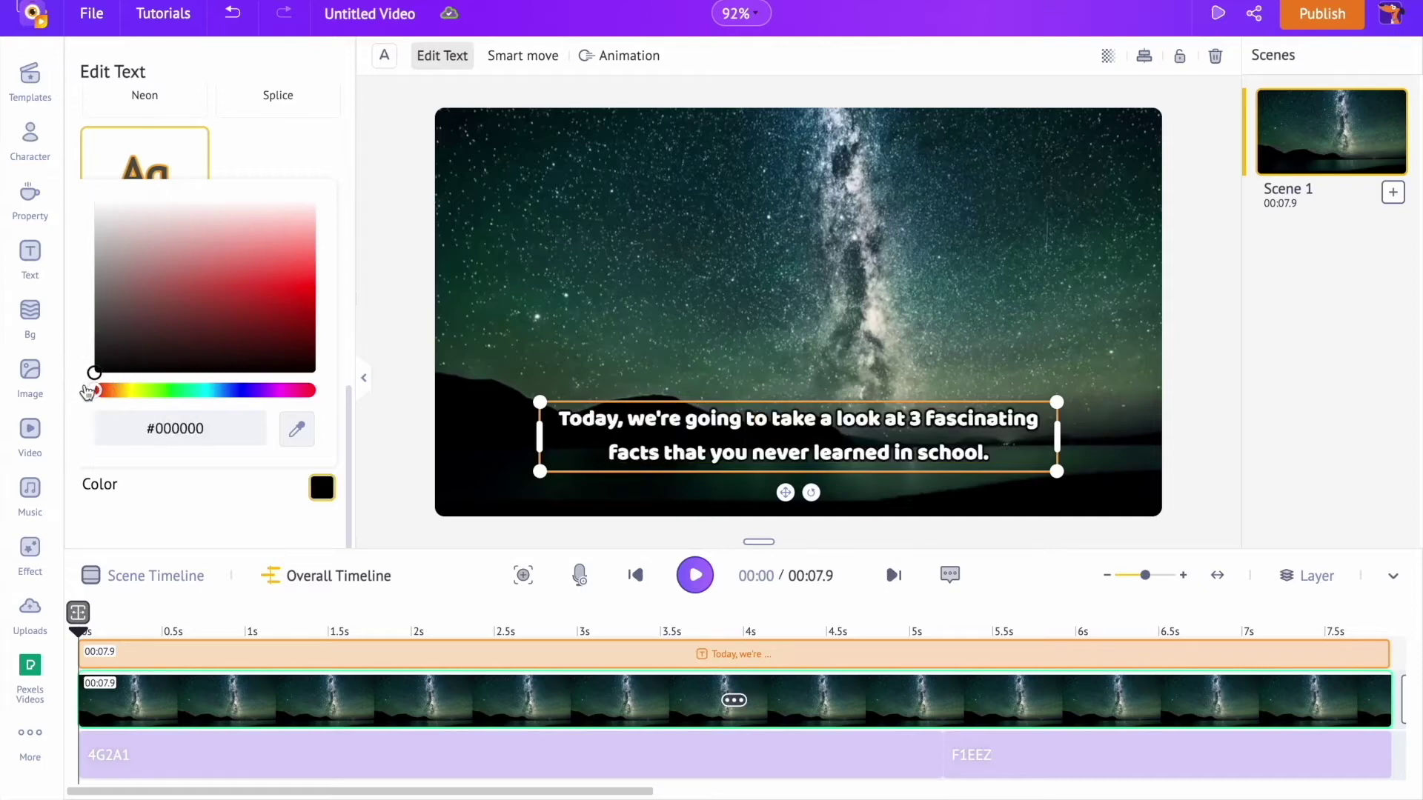
{"action": "left_click", "coordinate": [292, 146]}
{"action": "scroll", "coordinate": [295, 149], "scroll_direction": "up", "scroll_amount": 5}
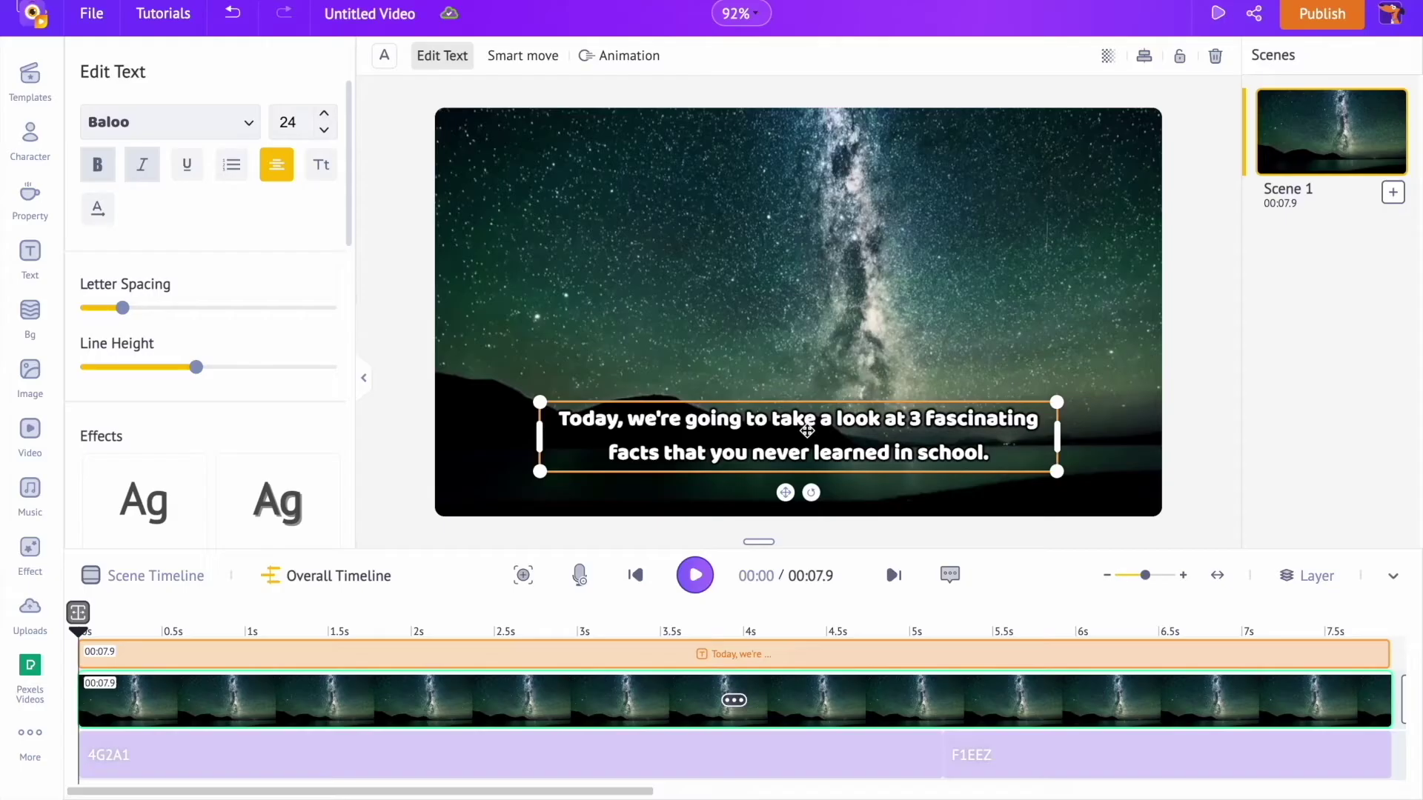
{"action": "left_click", "coordinate": [925, 756]}
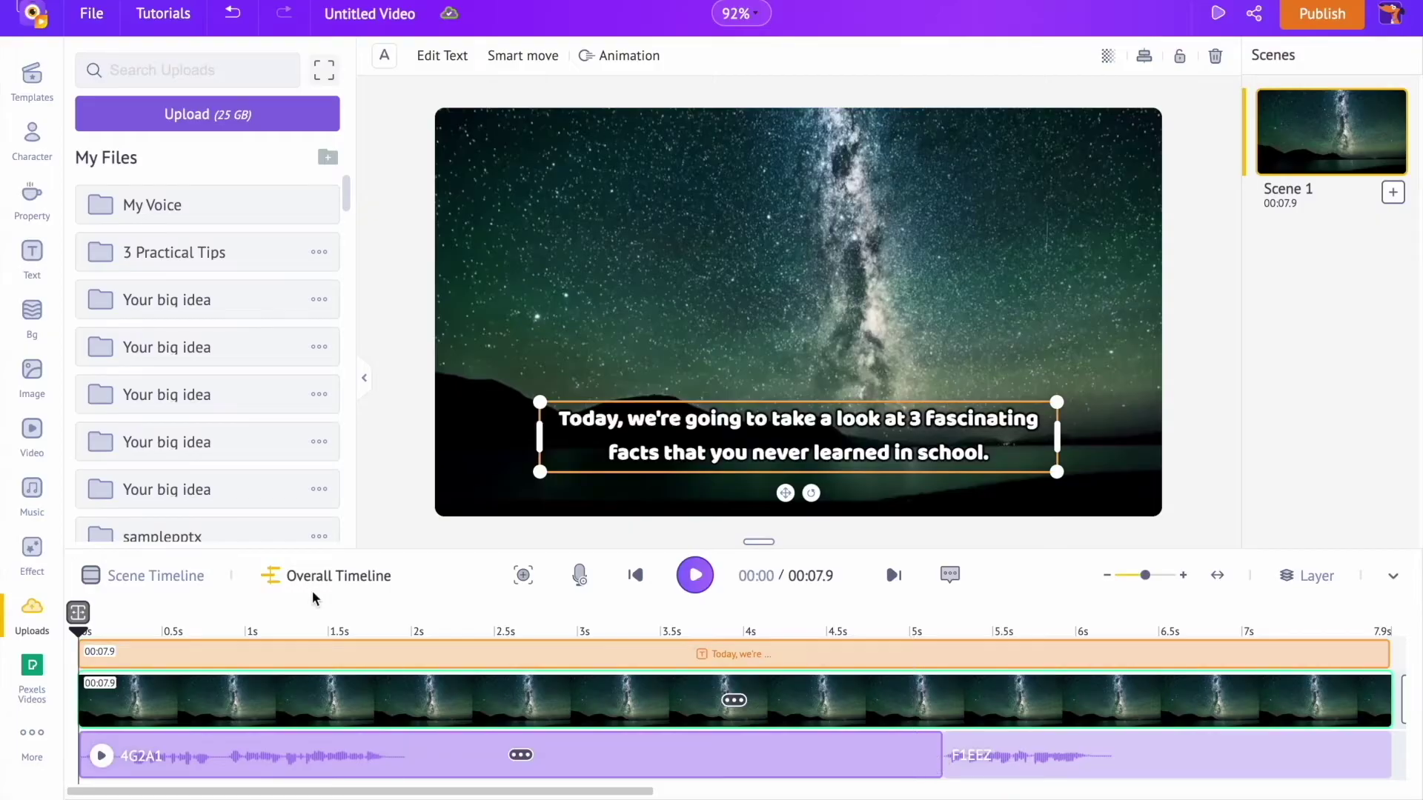
- Trim the caption clip to end at about 5.1 seconds and preview the scene's timing
{"action": "left_click", "coordinate": [172, 581]}
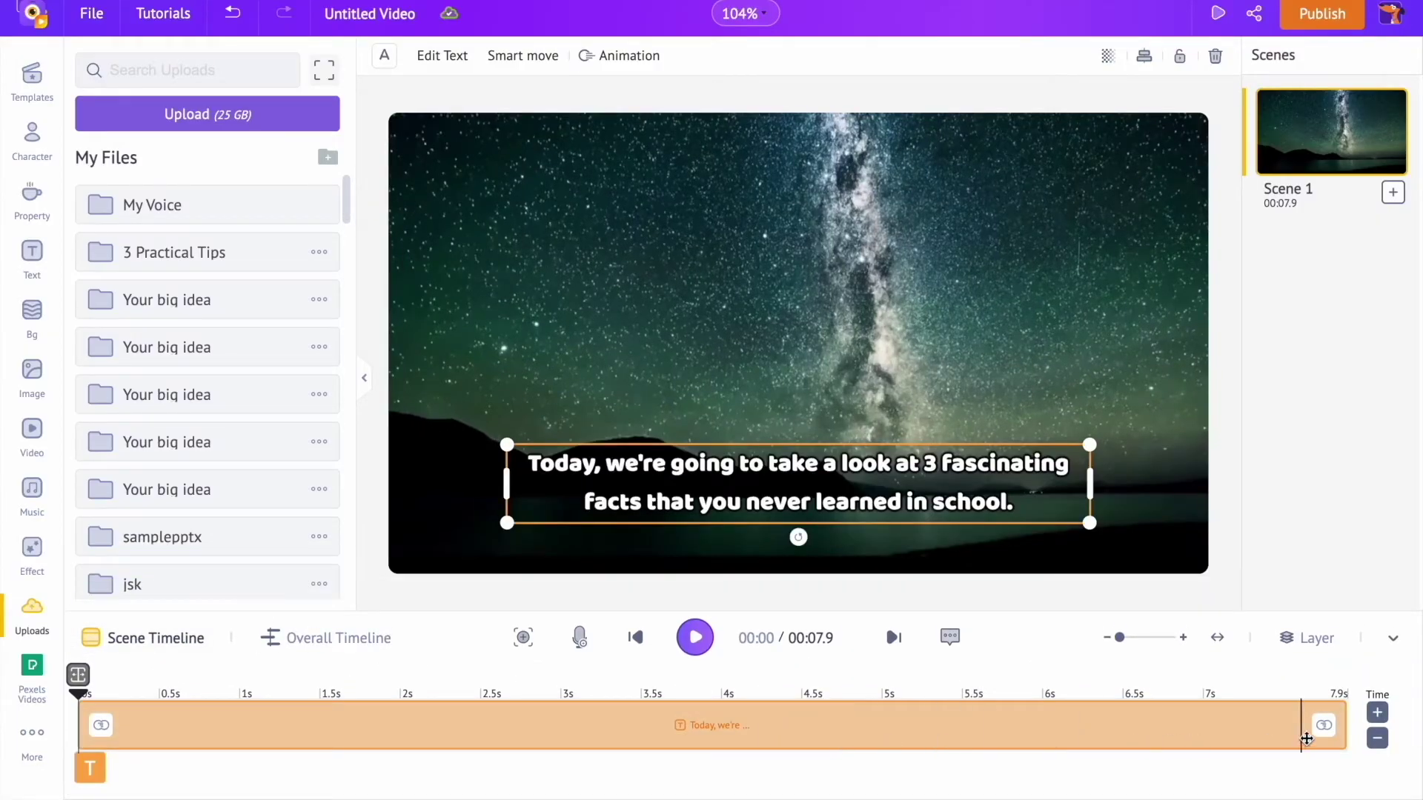
{"action": "left_click_drag", "start_coordinate": [1343, 724], "coordinate": [899, 729]}
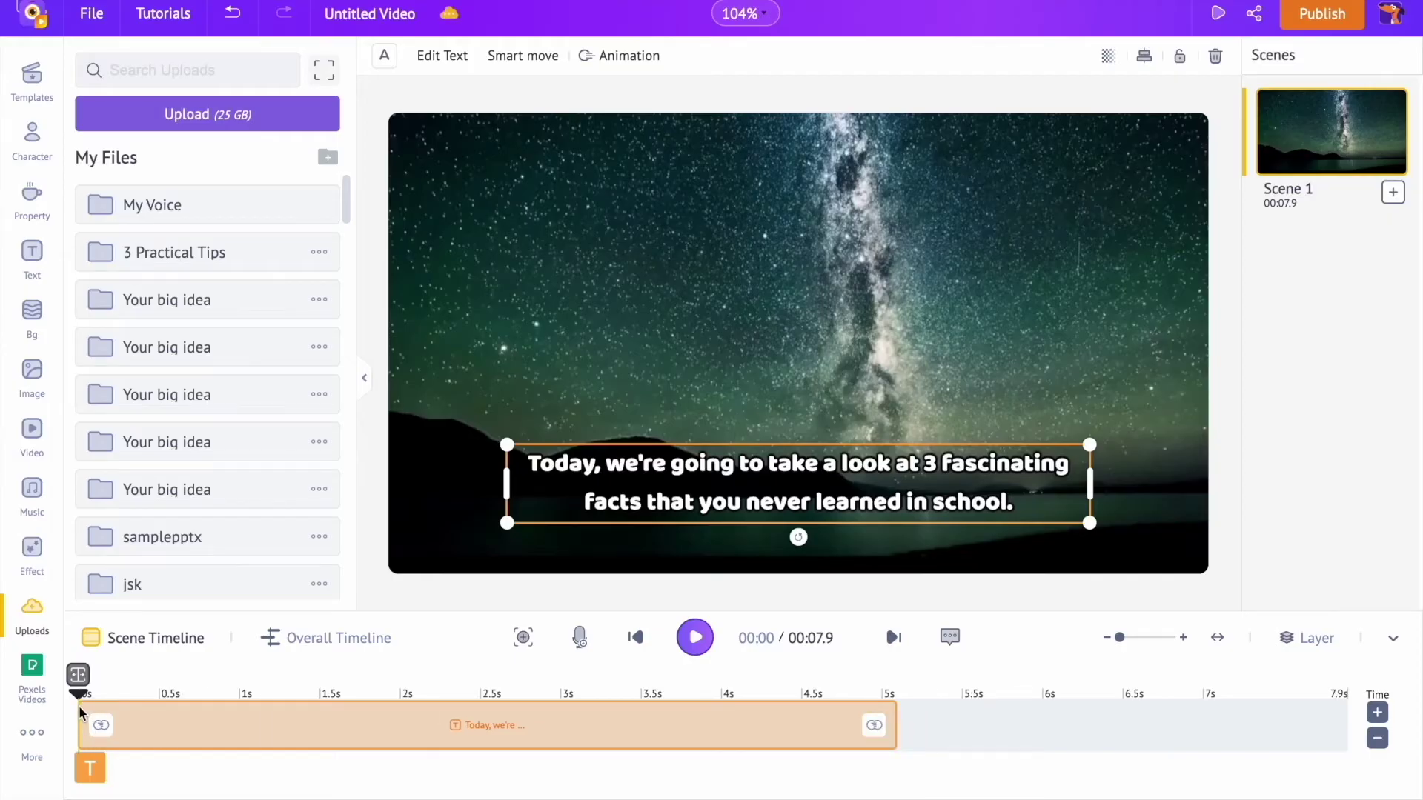
{"action": "mouse_move", "coordinate": [77, 707]}
{"action": "left_mouse_down"}
{"action": "mouse_move", "coordinate": [215, 717]}
{"action": "mouse_move", "coordinate": [72, 717]}
{"action": "left_mouse_up"}
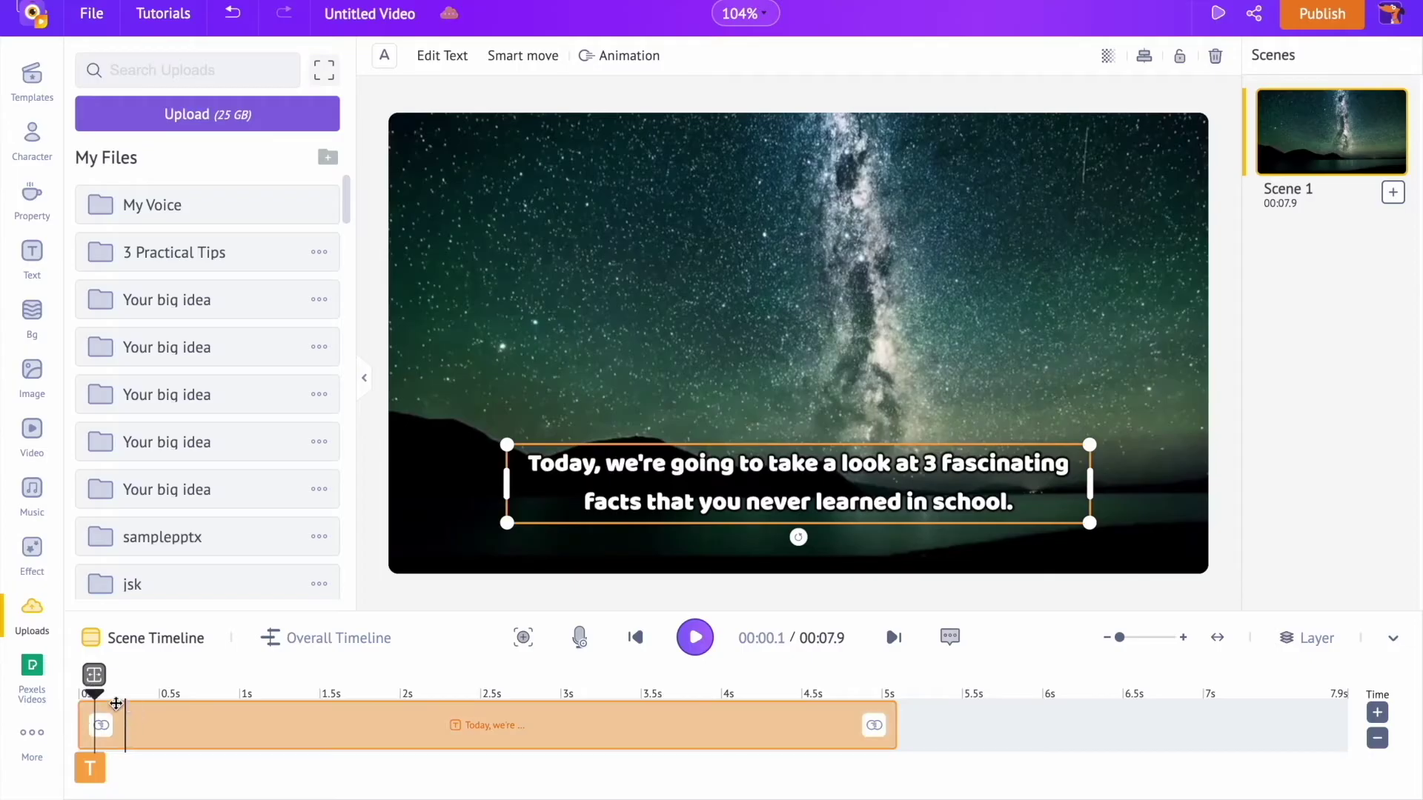
{"action": "left_click", "coordinate": [95, 701]}
{"action": "left_click", "coordinate": [696, 637]}
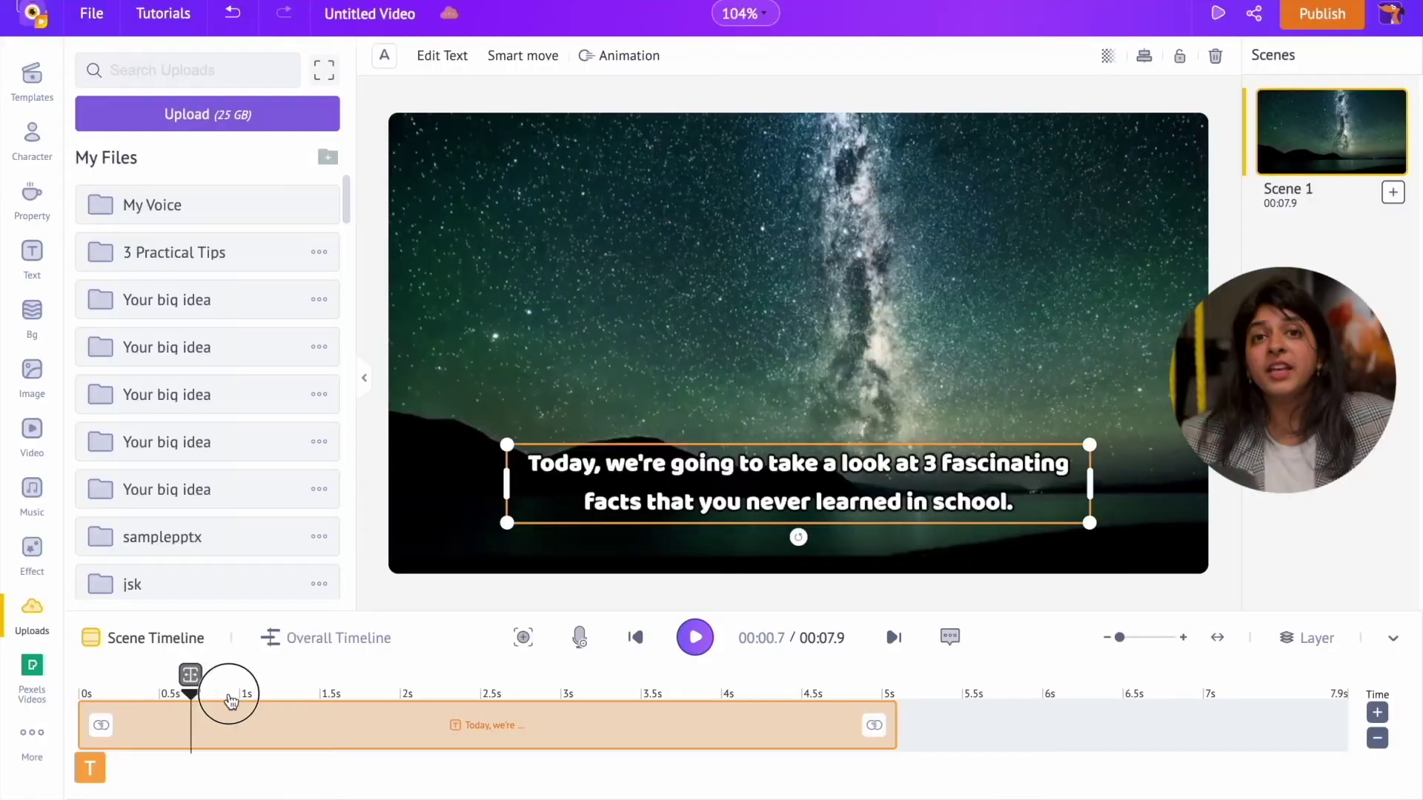
{"action": "left_click", "coordinate": [235, 710]}
{"action": "left_click_drag", "start_coordinate": [234, 710], "coordinate": [76, 704]}
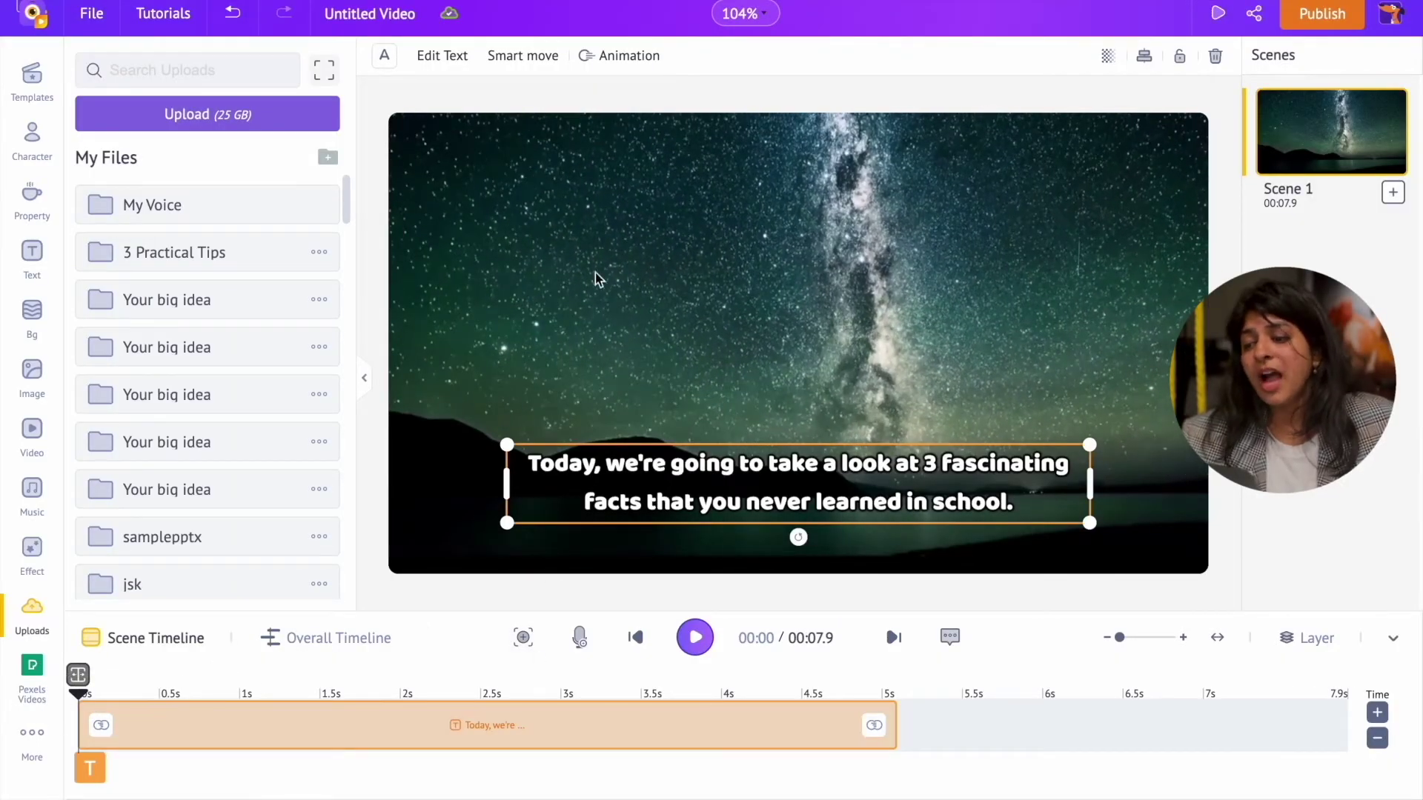
- Give the opening caption a Fade In entrance lasting about 2.6 seconds
{"action": "left_click", "coordinate": [610, 61]}
{"action": "scroll", "coordinate": [320, 363], "scroll_direction": "down", "scroll_amount": 10}
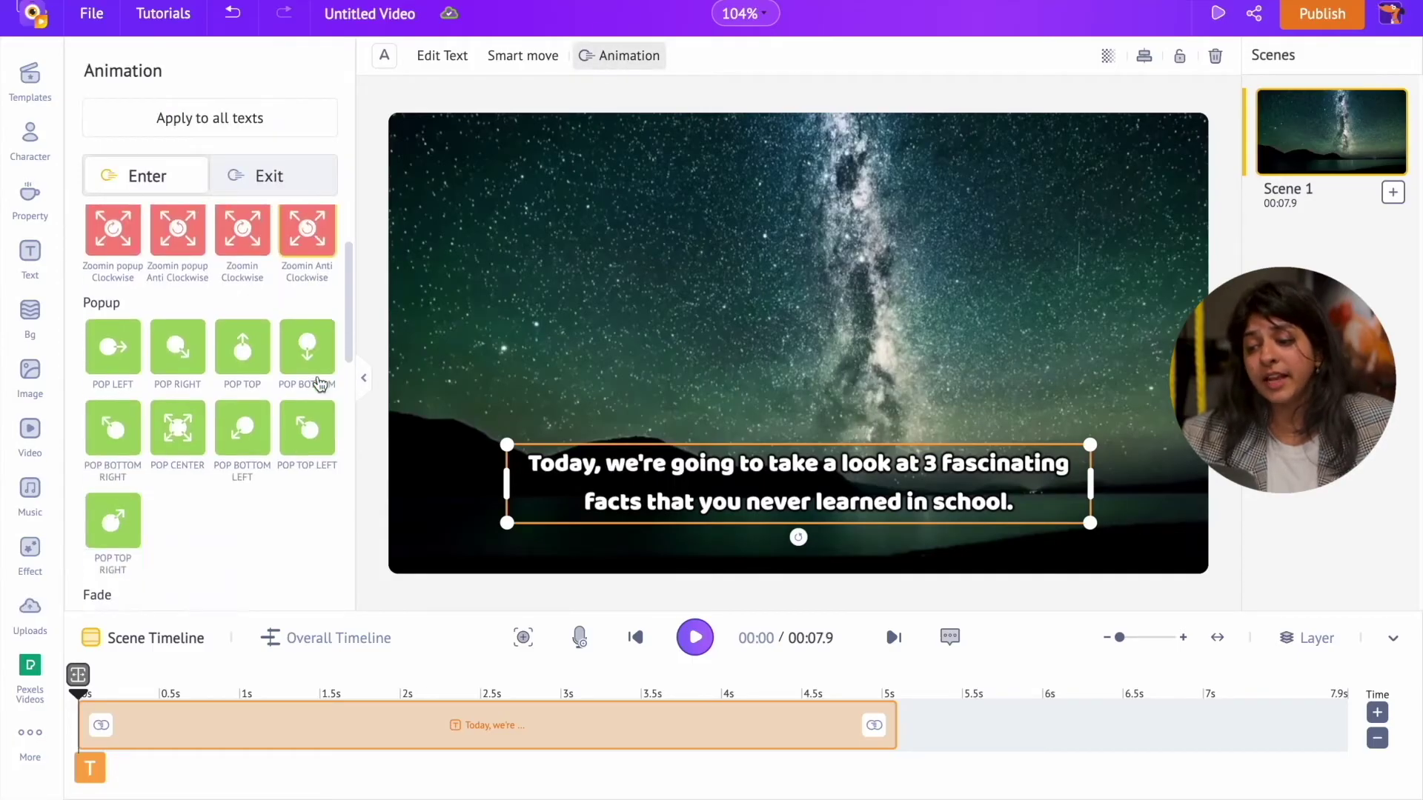
{"action": "scroll", "coordinate": [321, 381], "scroll_direction": "up", "scroll_amount": 10}
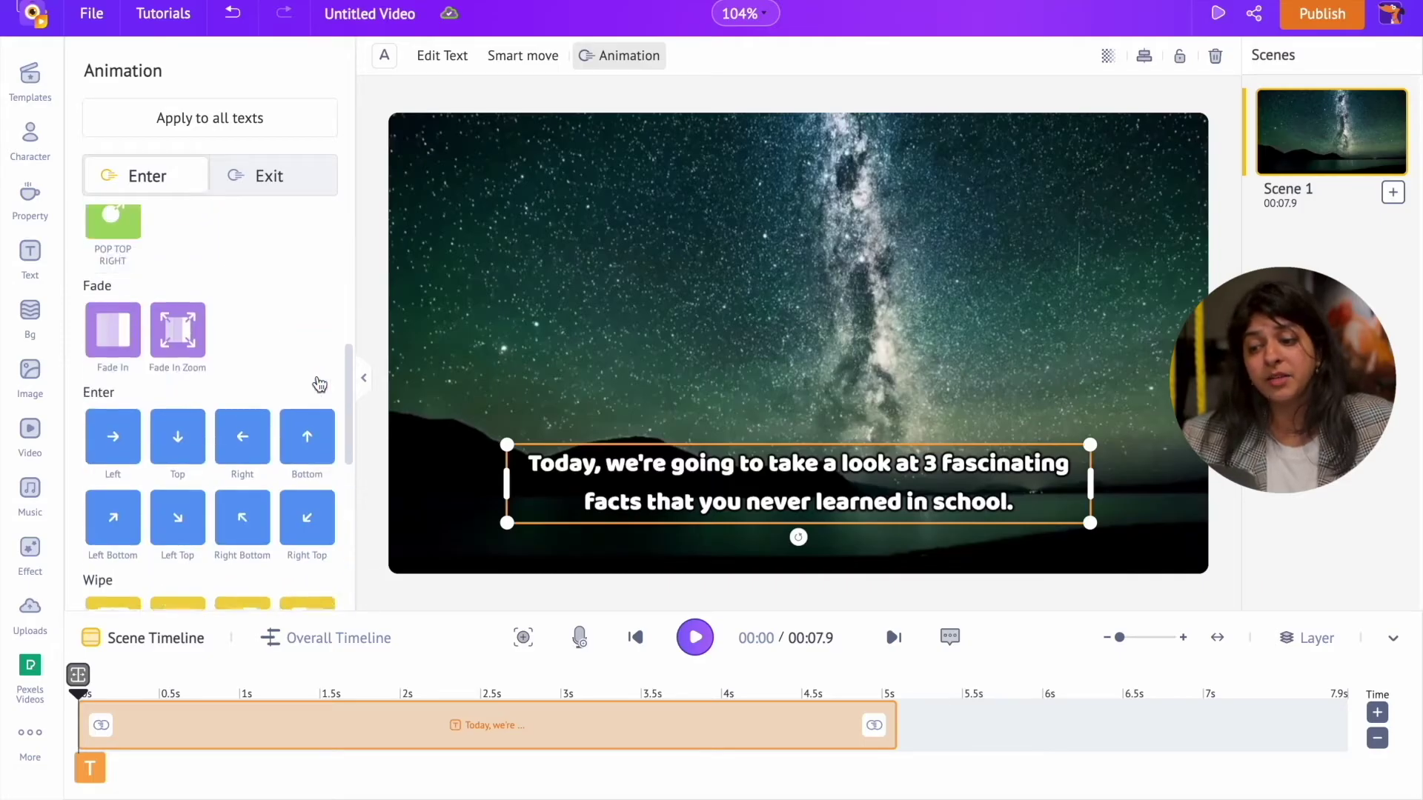
{"action": "scroll", "coordinate": [320, 381], "scroll_direction": "down", "scroll_amount": 3}
{"action": "scroll", "coordinate": [318, 382], "scroll_direction": "down", "scroll_amount": 1}
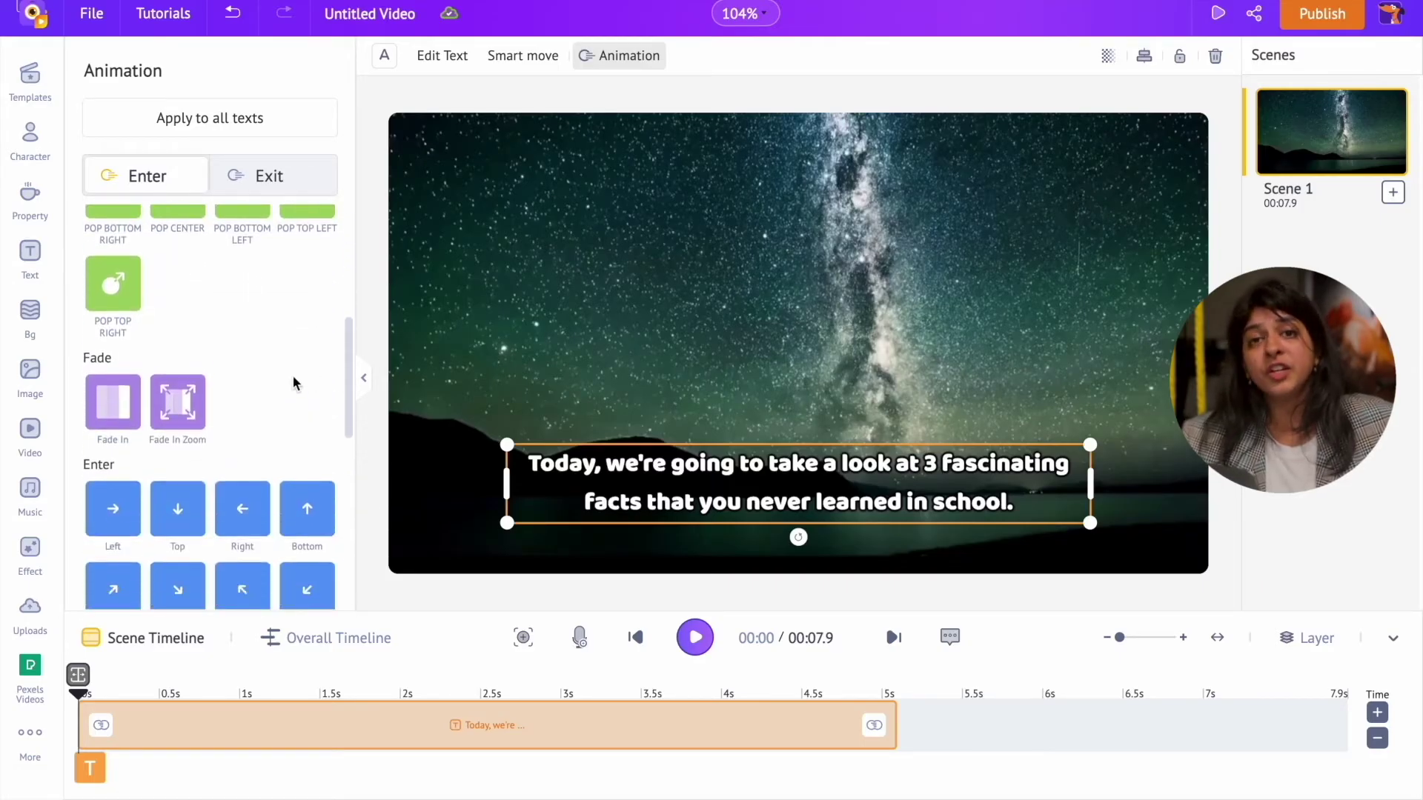
{"action": "left_click", "coordinate": [114, 399]}
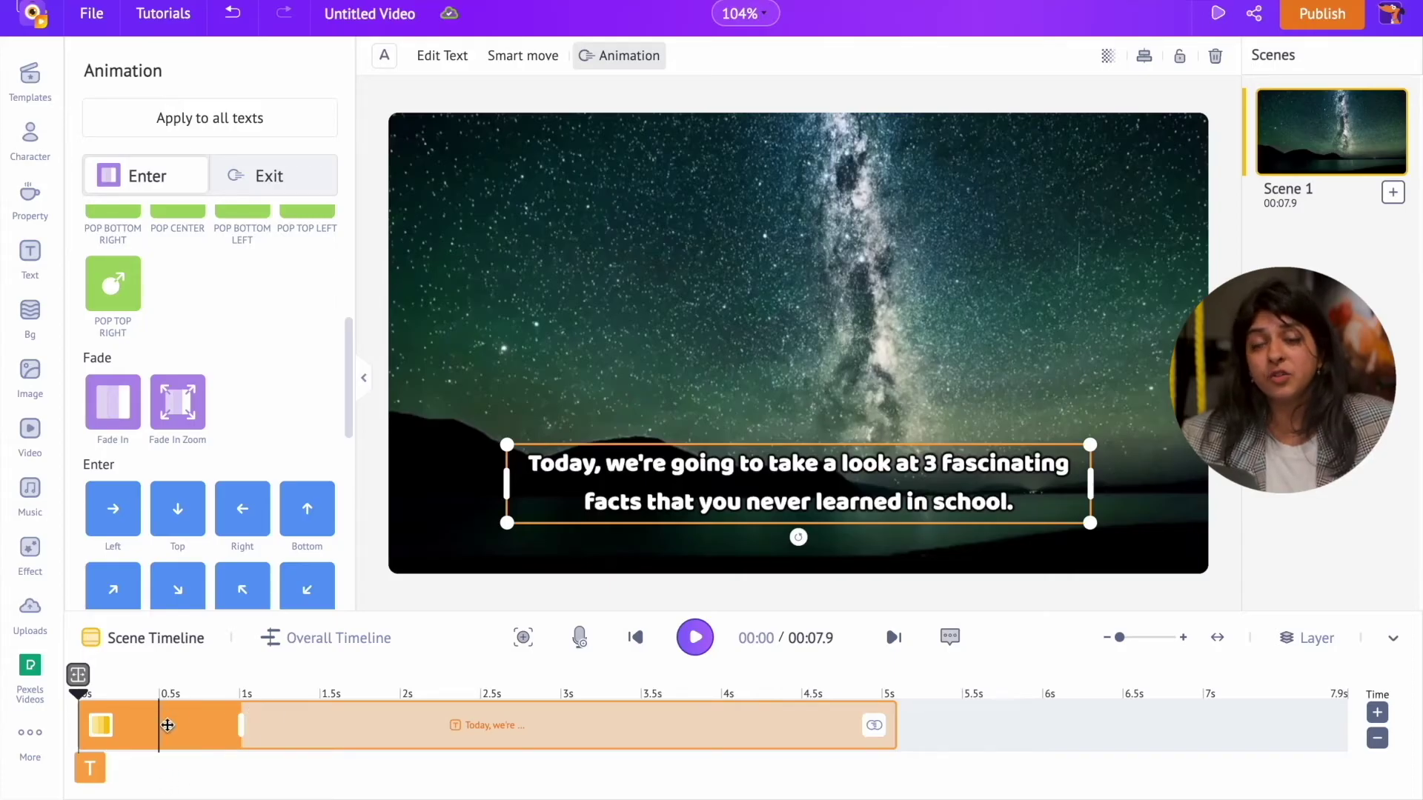
{"action": "left_click_drag", "start_coordinate": [238, 727], "coordinate": [402, 732]}
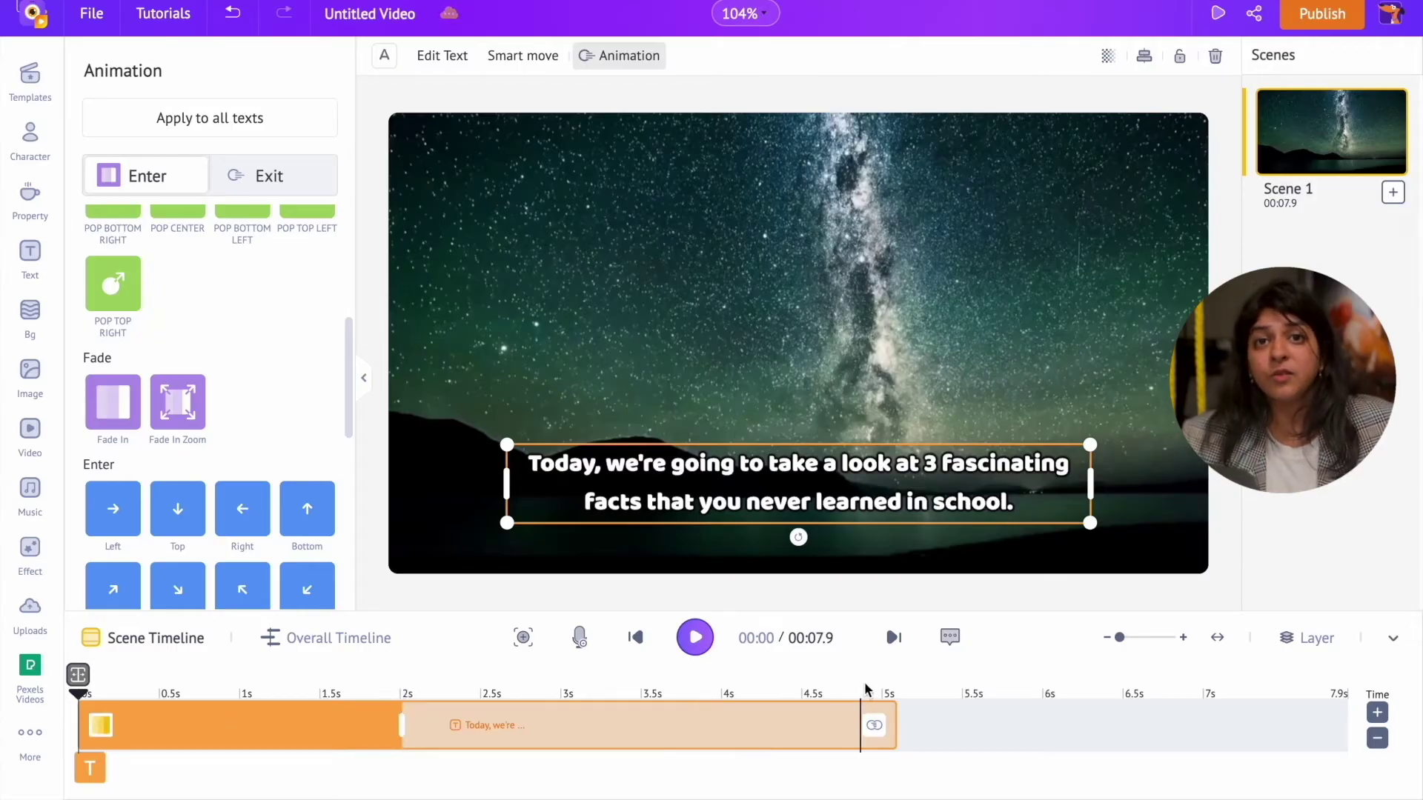
{"action": "left_click", "coordinate": [745, 692]}
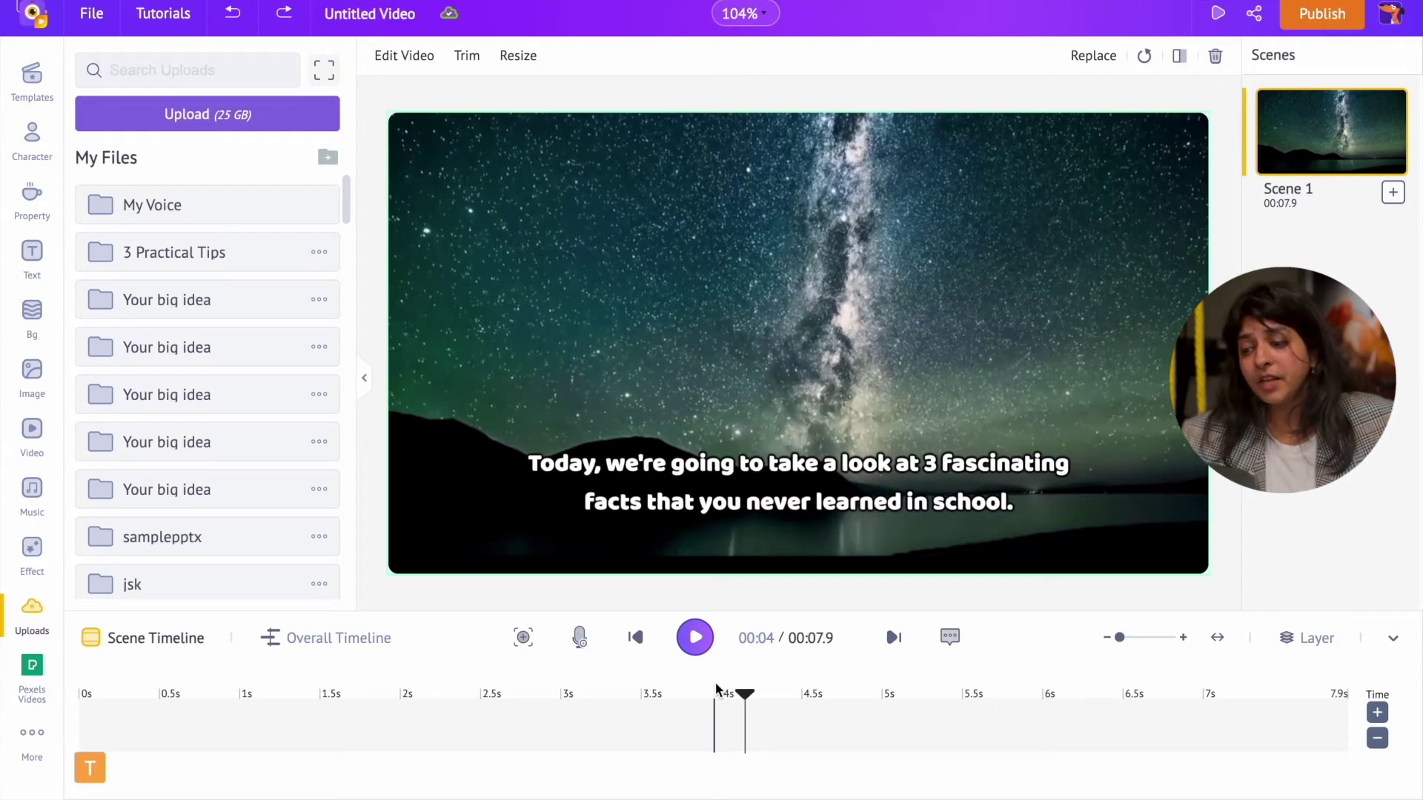
- Replace the duplicate caption's text with 'These facts are sure to surprise and amaze you', starting at 5.1 s
{"action": "left_click", "coordinate": [718, 692]}
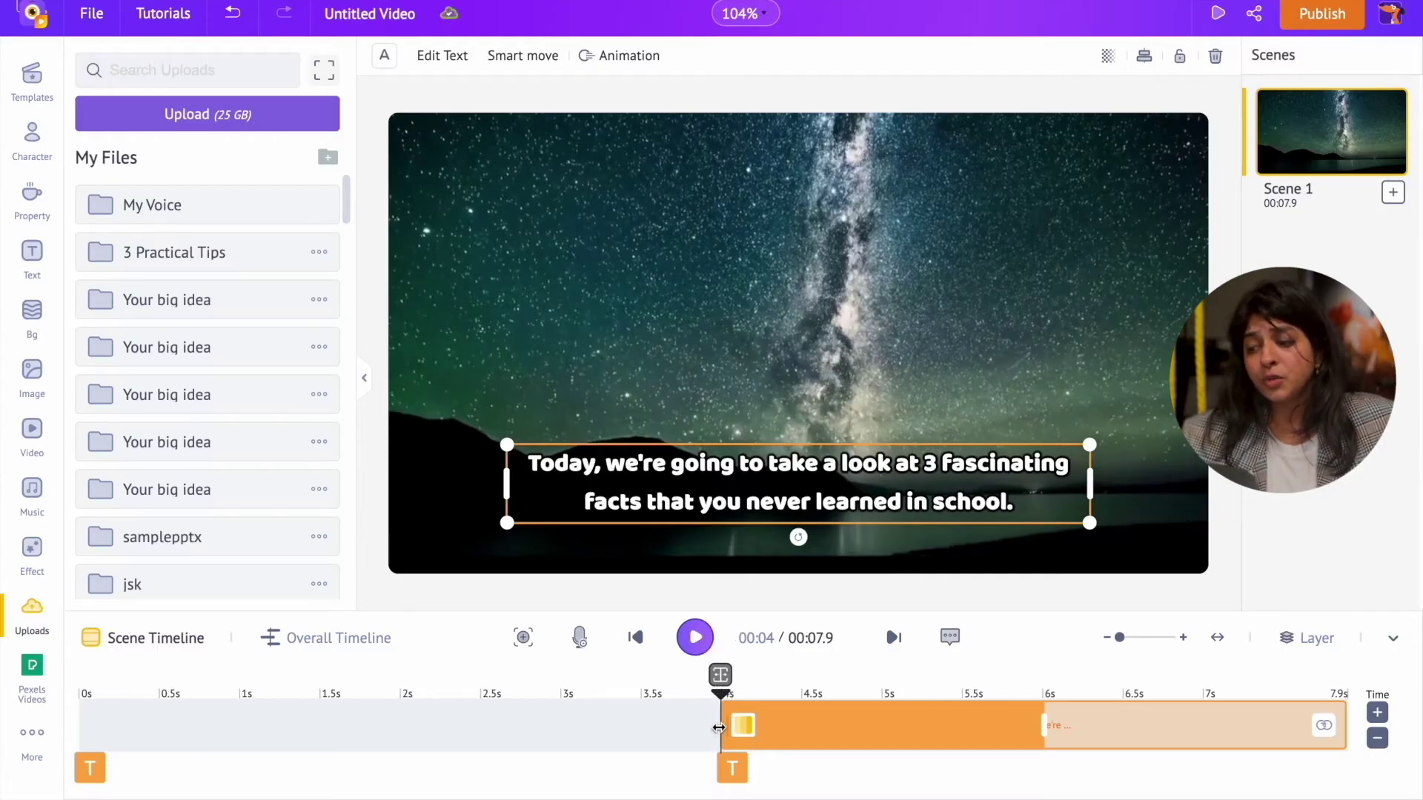
{"action": "double_click", "coordinate": [811, 490]}
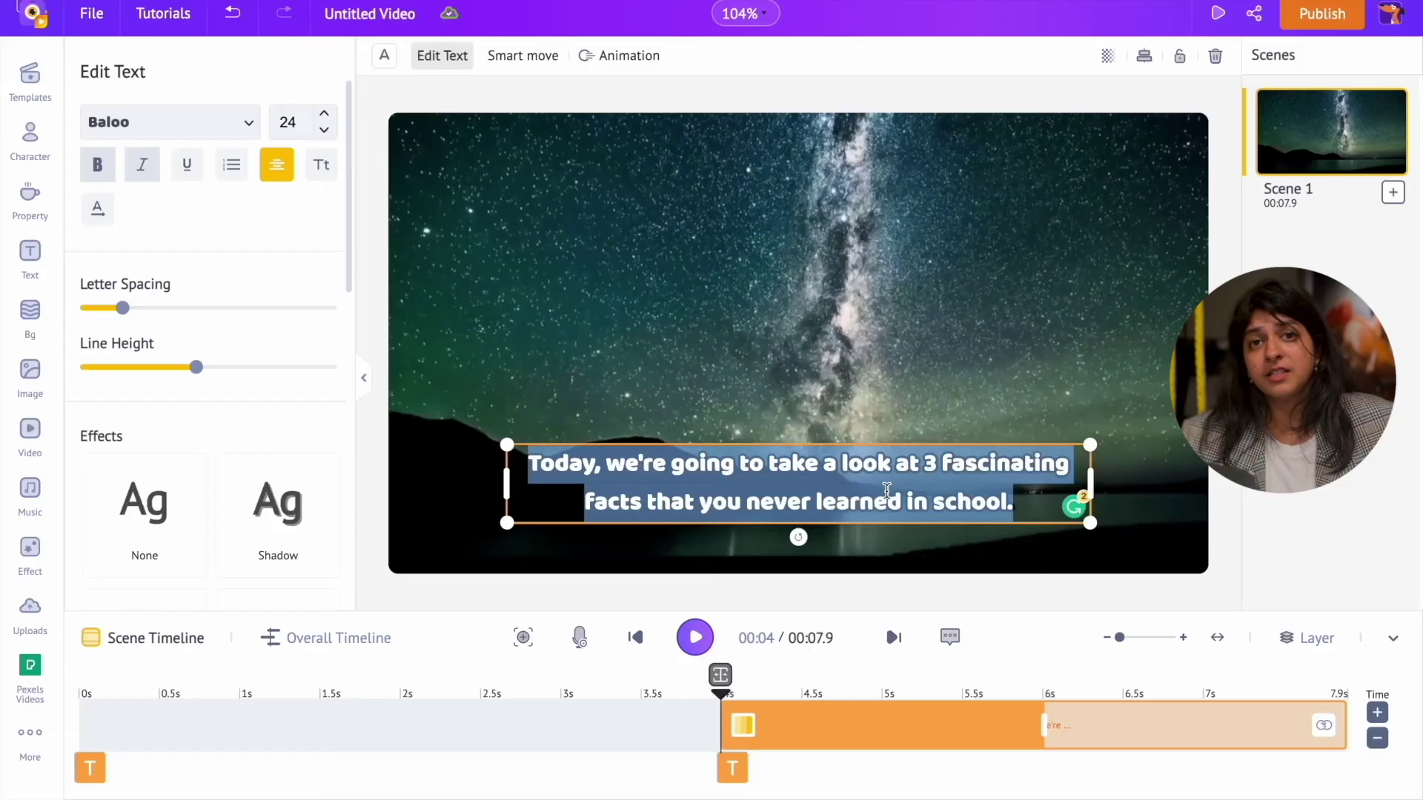
{"action": "type", "text": "These facts are sure to surprise and amaze you"}
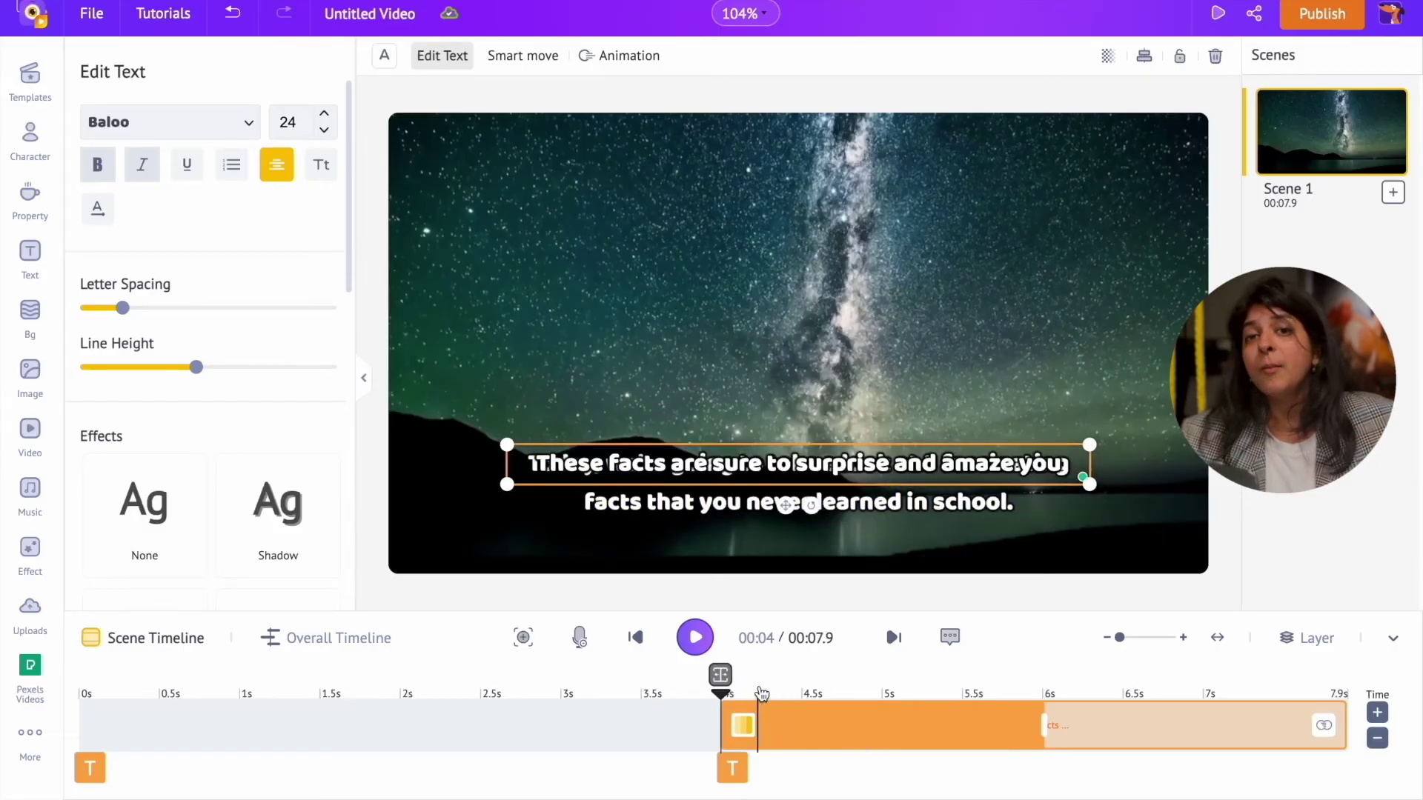
{"action": "left_click_drag", "start_coordinate": [719, 713], "coordinate": [904, 728]}
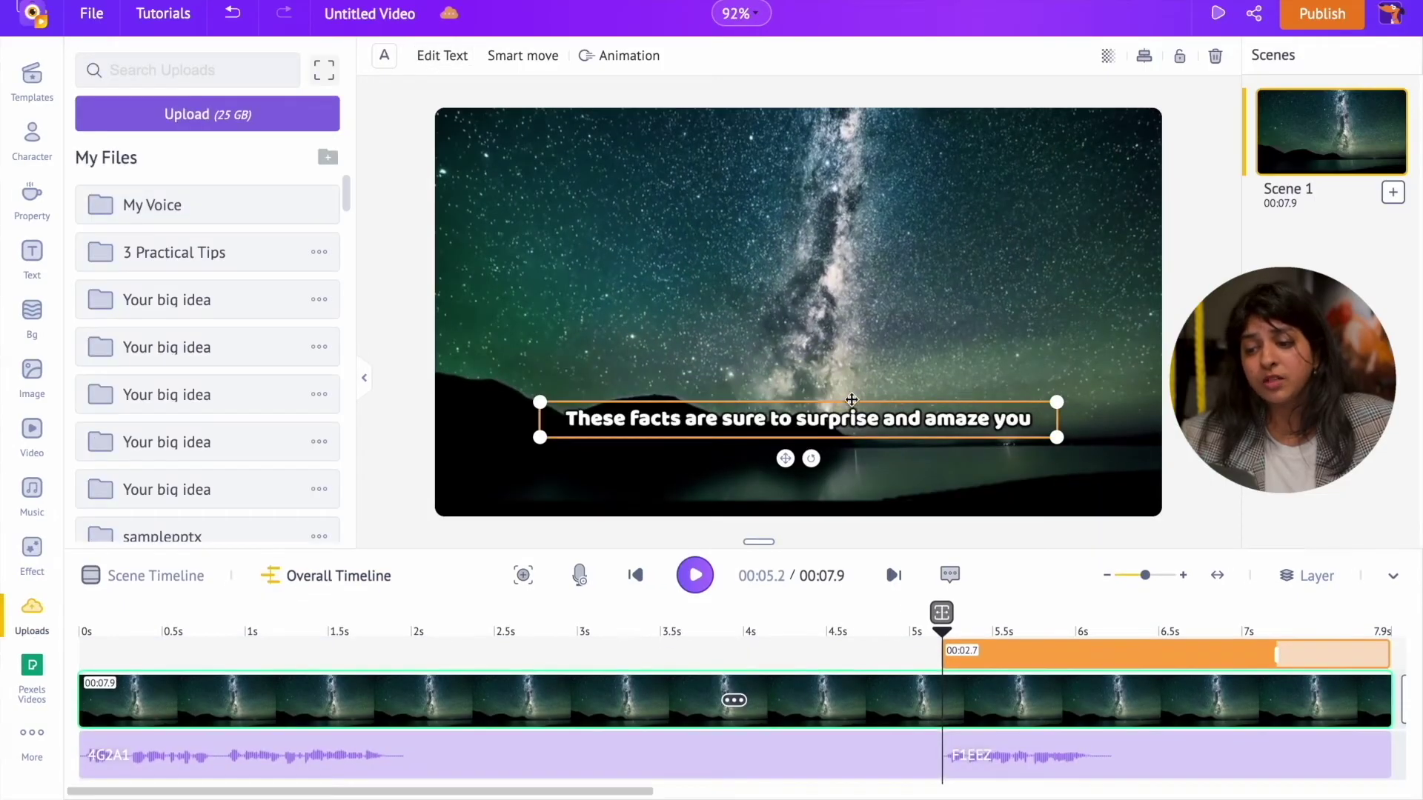
- Nudge the new caption slightly lower and preview both captions from the scene start
{"action": "left_click", "coordinate": [858, 382]}
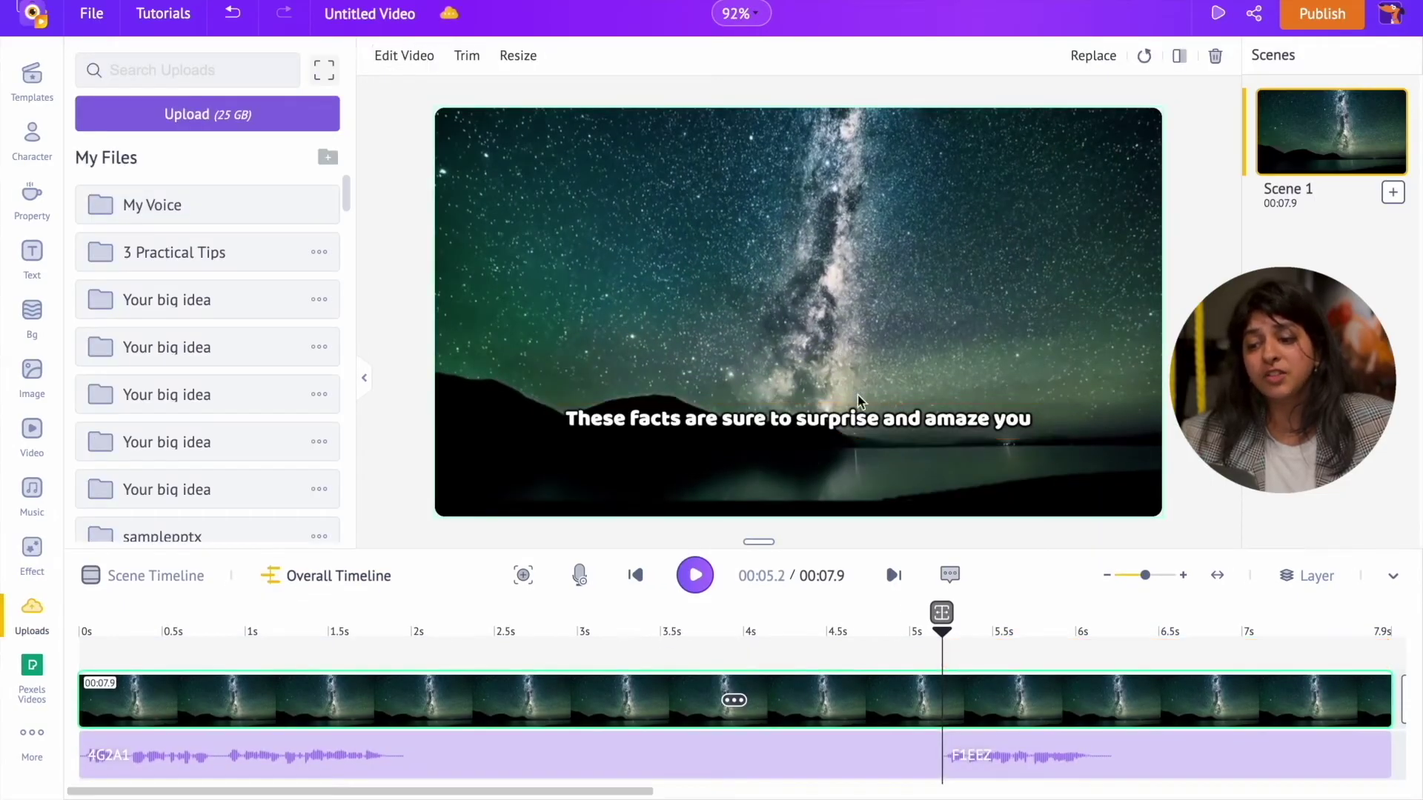
{"action": "left_click", "coordinate": [859, 423]}
{"action": "left_click", "coordinate": [191, 576]}
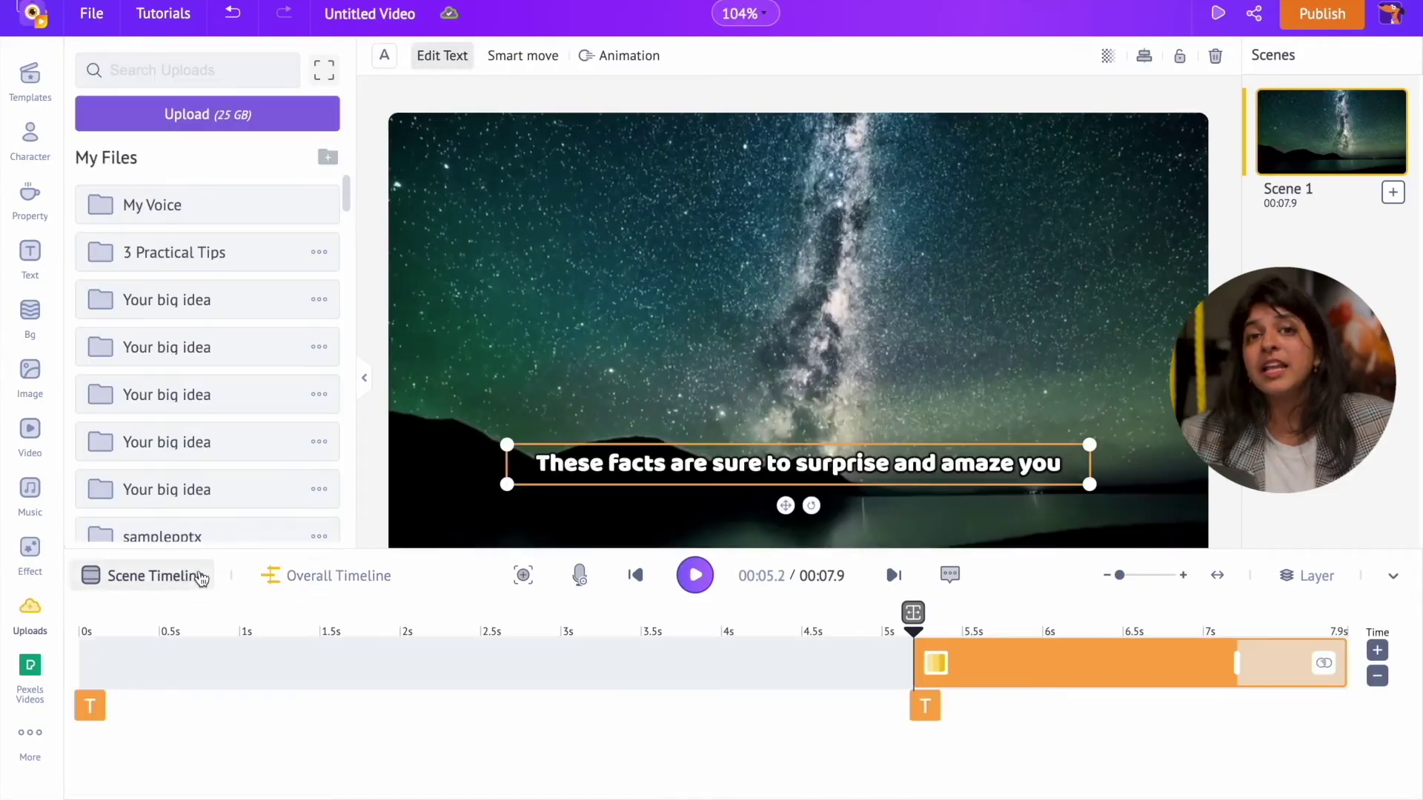
{"action": "left_click_drag", "start_coordinate": [831, 461], "coordinate": [831, 482]}
{"action": "left_click", "coordinate": [787, 691]}
{"action": "left_click", "coordinate": [636, 638]}
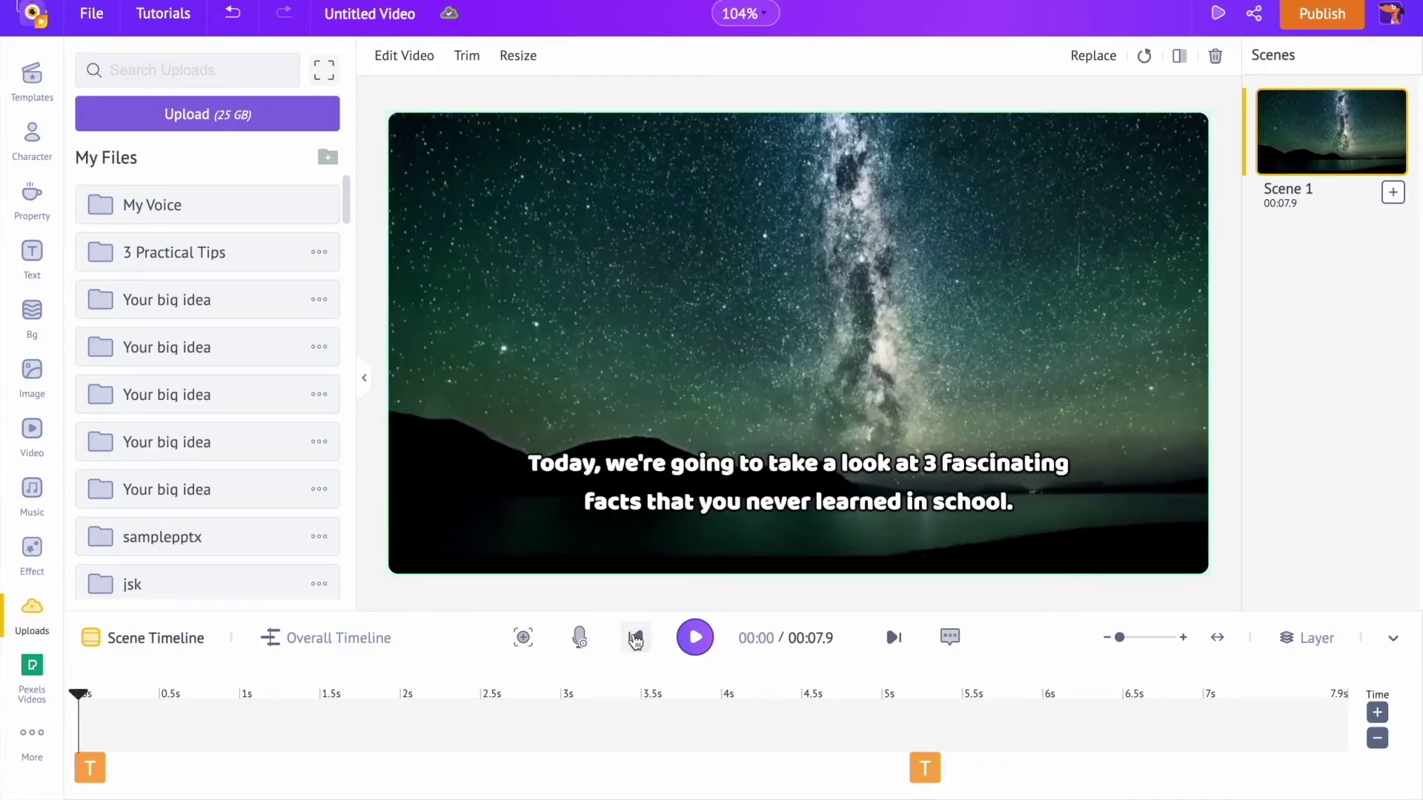
{"action": "left_click", "coordinate": [695, 638]}
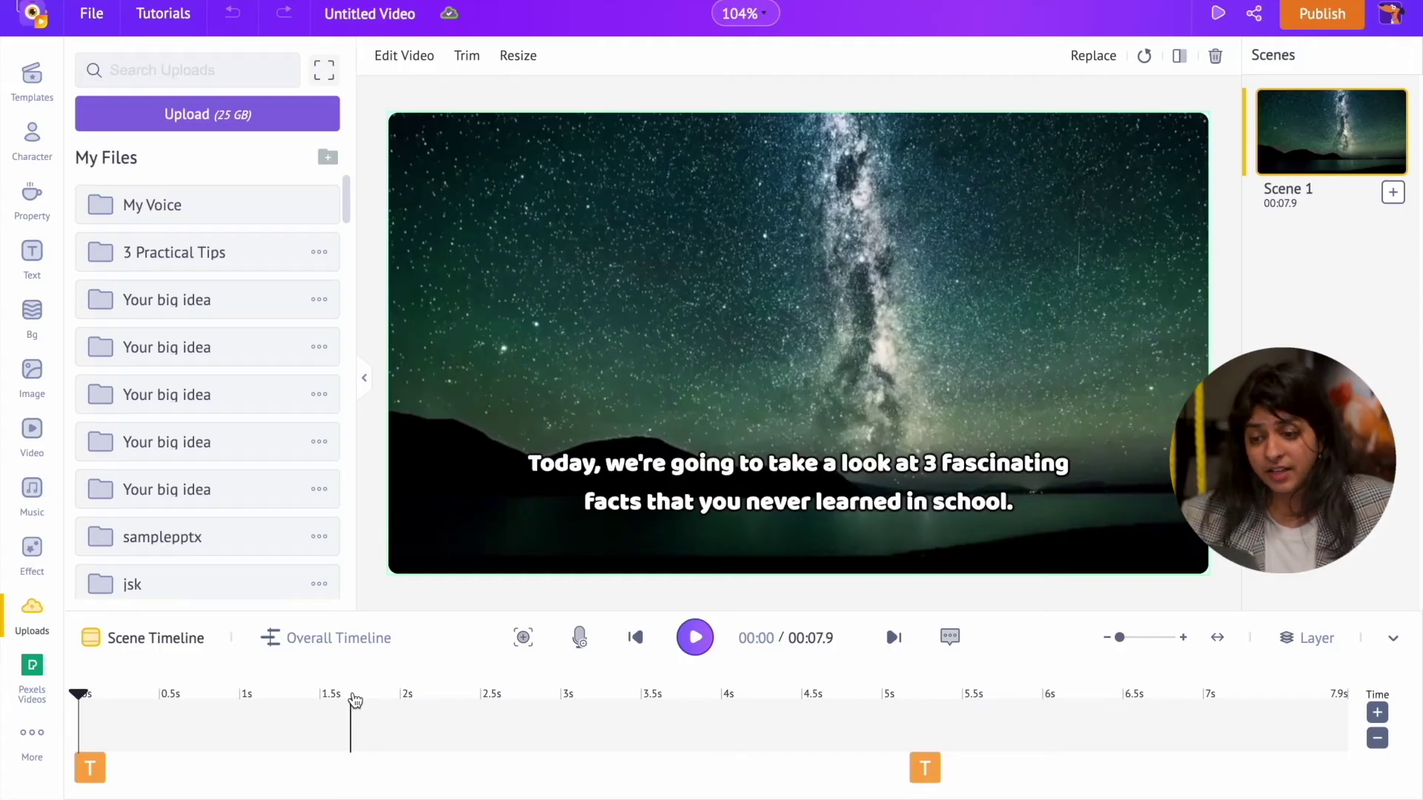
- Add a new Scene 2 with the starry mountain stock video
{"action": "left_click", "coordinate": [1394, 194]}
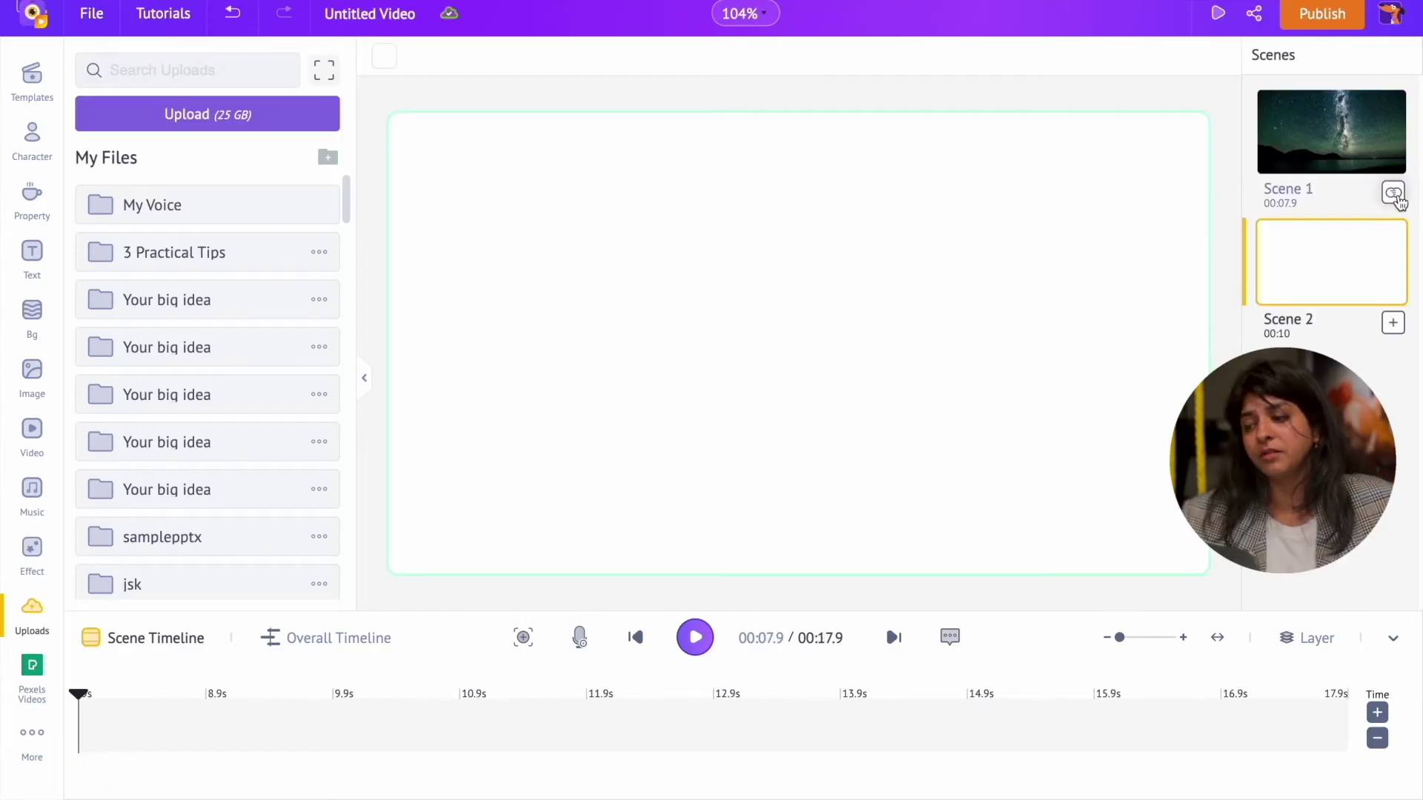
{"action": "left_click", "coordinate": [45, 673]}
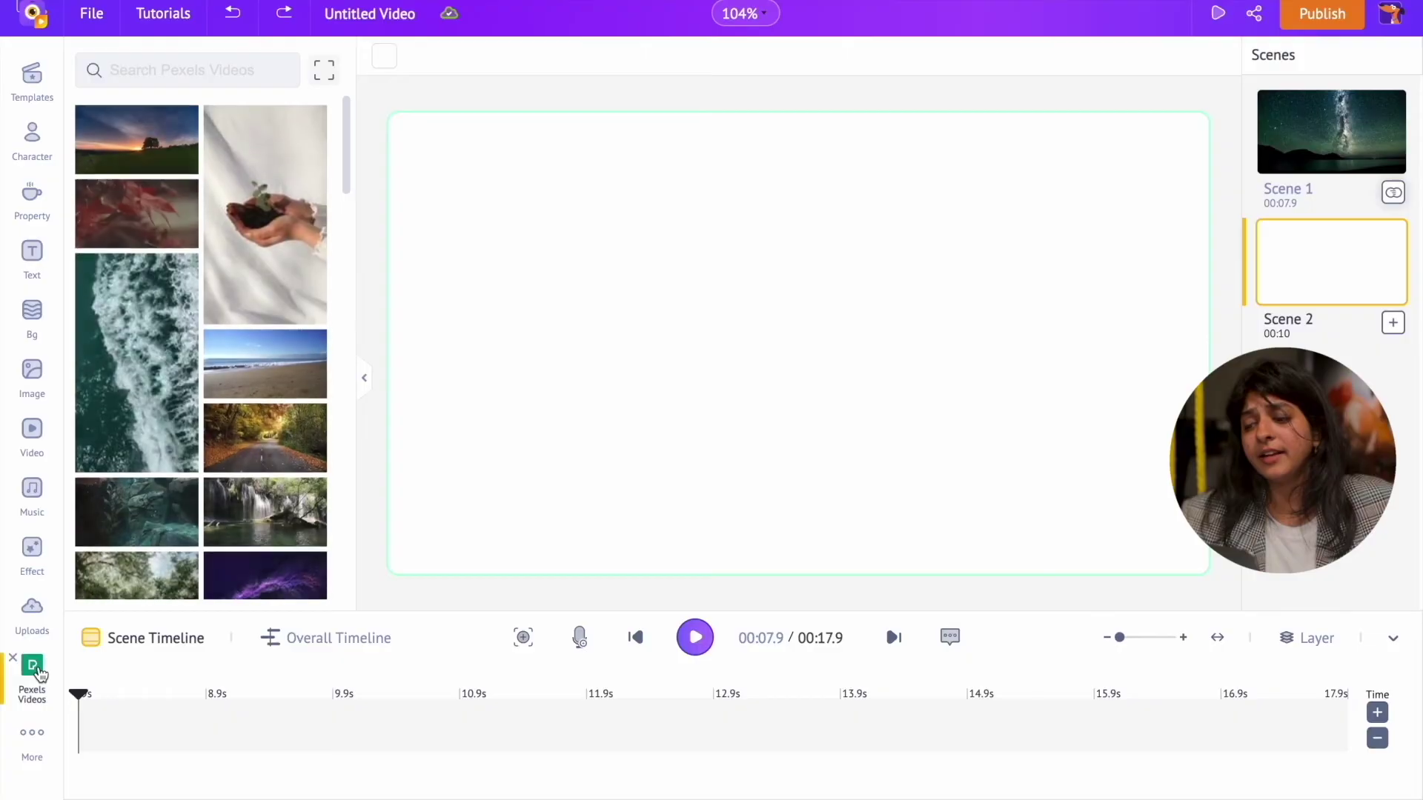
{"action": "scroll", "coordinate": [210, 485], "scroll_direction": "down", "scroll_amount": 15}
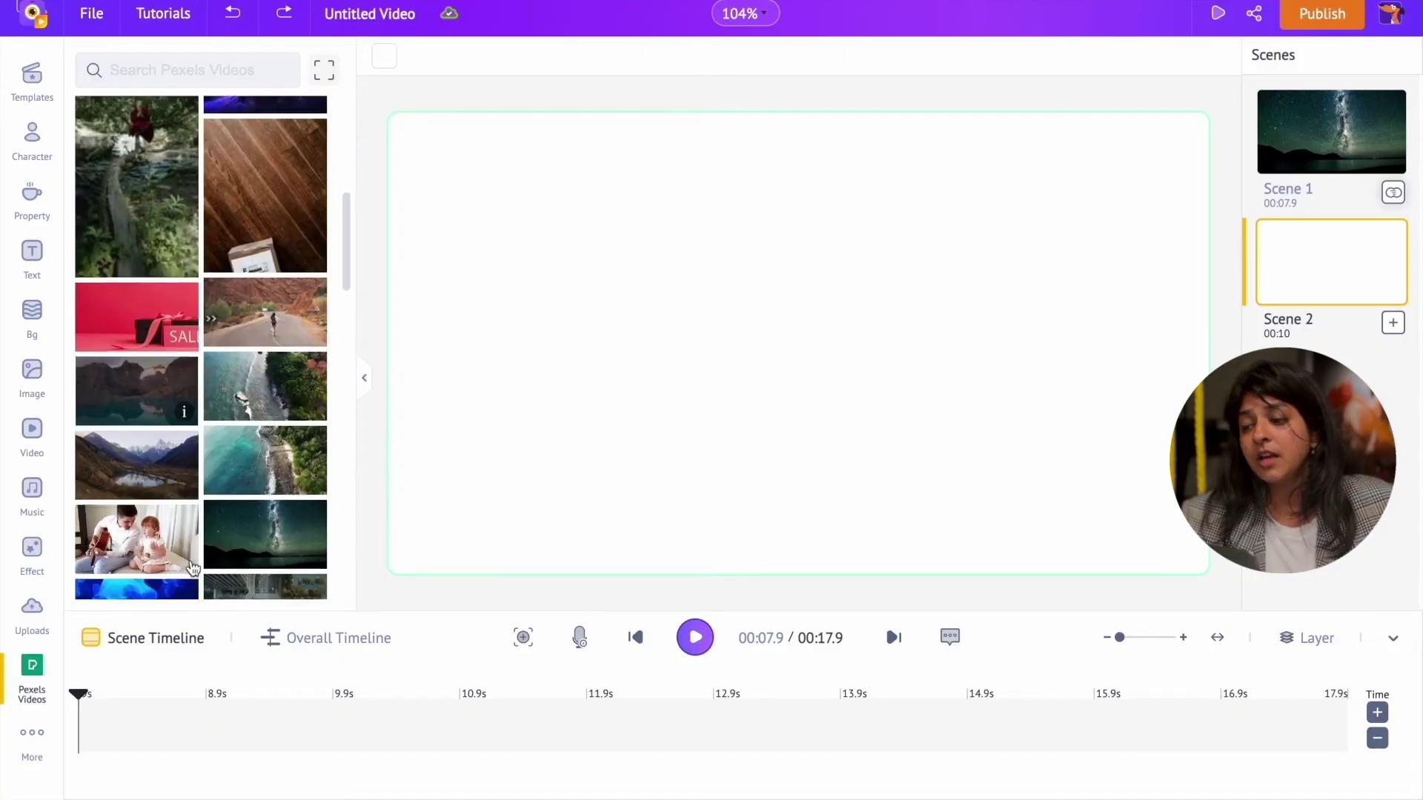
{"action": "scroll", "coordinate": [190, 567], "scroll_direction": "down", "scroll_amount": 5}
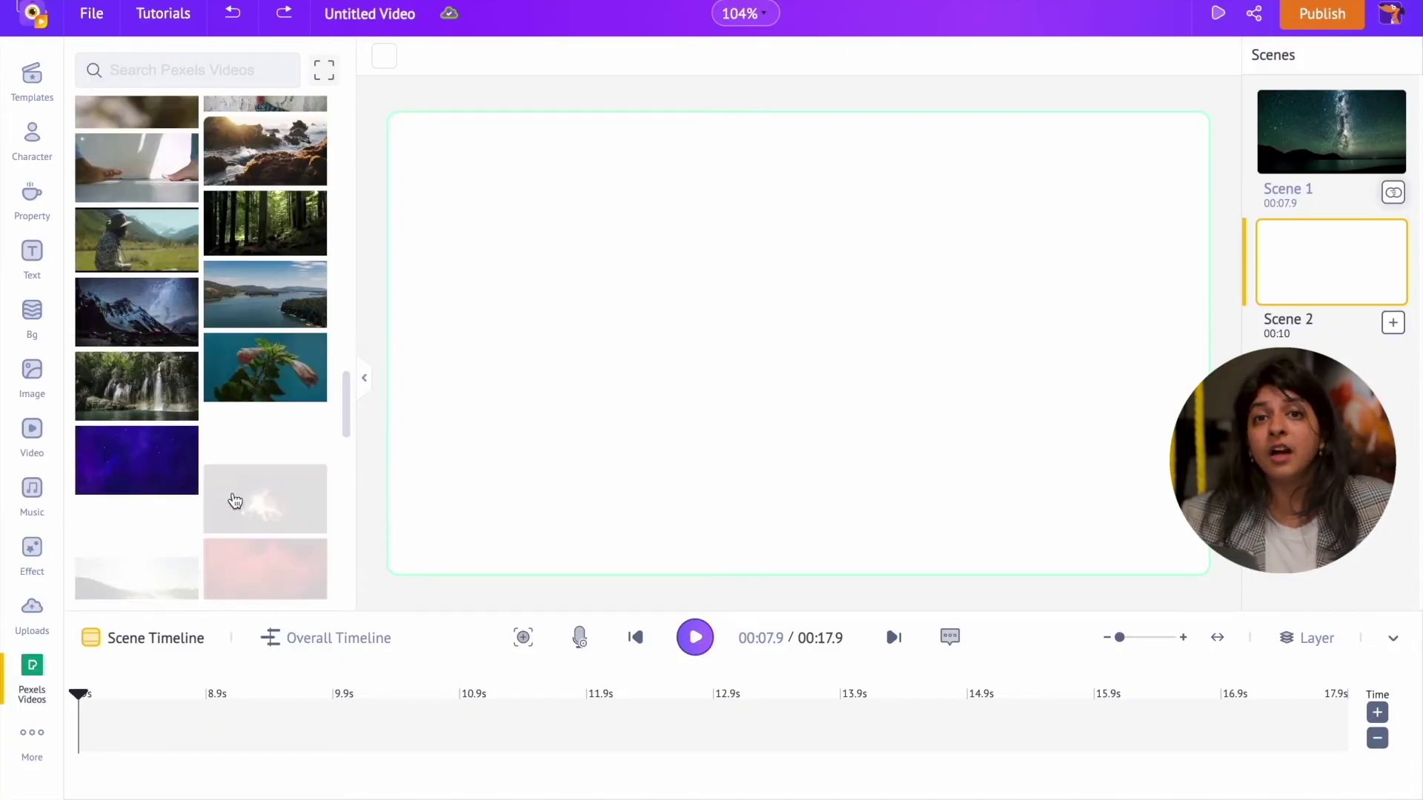
{"action": "left_click", "coordinate": [155, 283]}
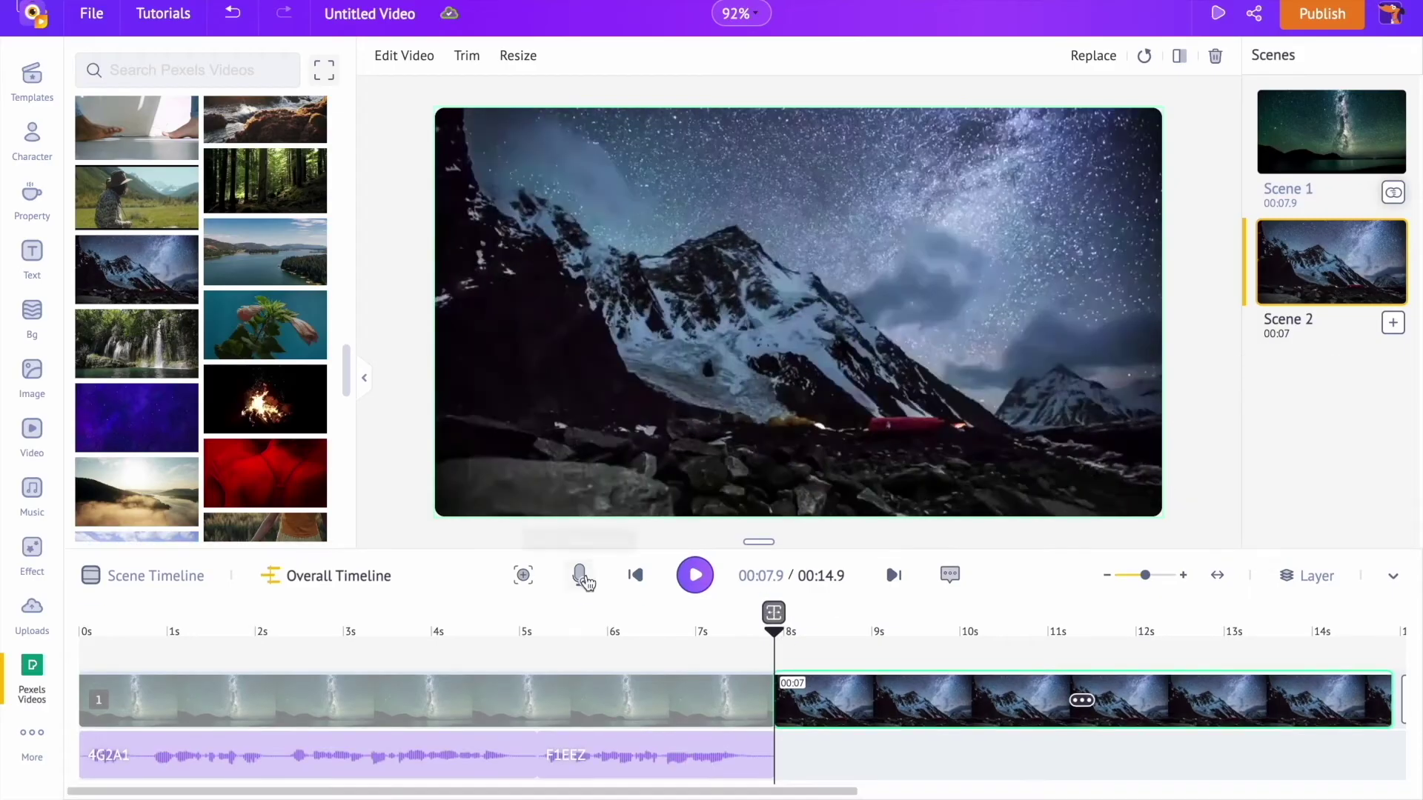
- Add a text-to-speech voiceover saying 'Number one' to Scene 2
{"action": "left_click", "coordinate": [582, 576]}
{"action": "left_click", "coordinate": [590, 501]}
{"action": "type", "text": "Number one"}
{"action": "left_click", "coordinate": [1126, 688]}
- Add a subheading reading '1' in the Baloo font
{"action": "left_click", "coordinate": [32, 252]}
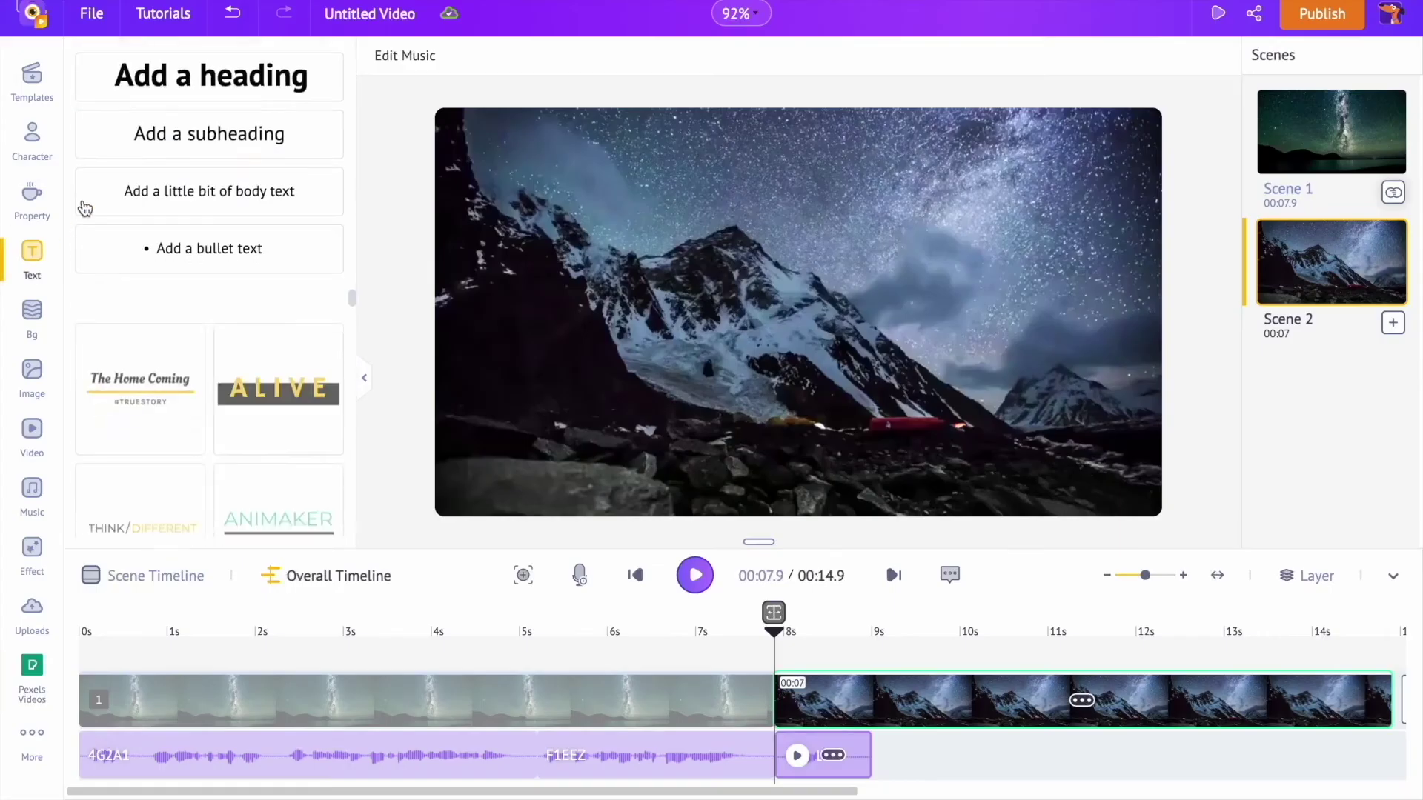
{"action": "left_click", "coordinate": [209, 133]}
{"action": "double_click", "coordinate": [653, 283]}
{"action": "type", "text": "1"}
{"action": "left_click", "coordinate": [178, 121]}
{"action": "left_click", "coordinate": [165, 226]}
- Make the number 1 white at font size 140
{"action": "left_click", "coordinate": [384, 55]}
{"action": "left_click", "coordinate": [100, 123]}
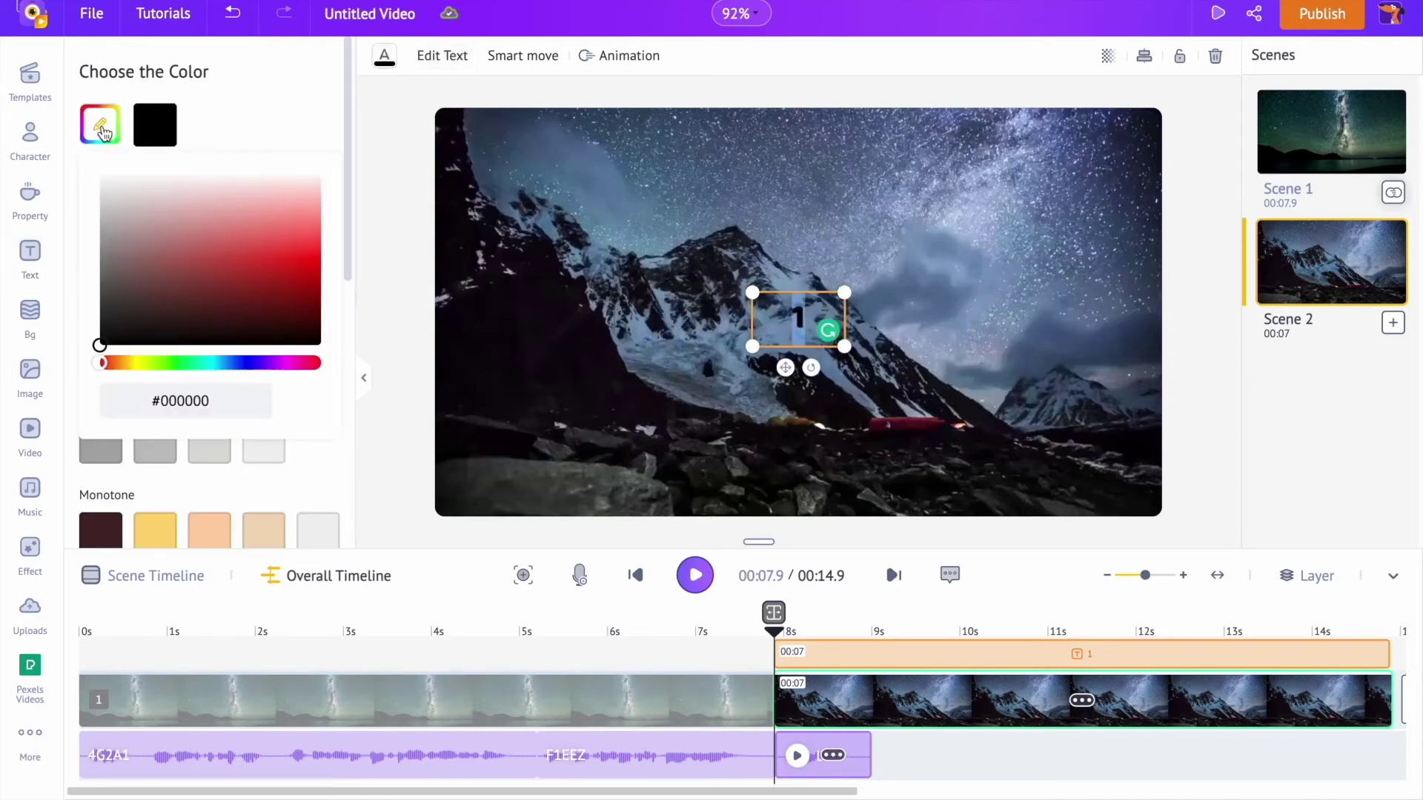
{"action": "left_click_drag", "start_coordinate": [100, 344], "coordinate": [83, 159]}
{"action": "left_click", "coordinate": [290, 120]}
{"action": "scroll", "coordinate": [297, 356], "scroll_direction": "down", "scroll_amount": 10}
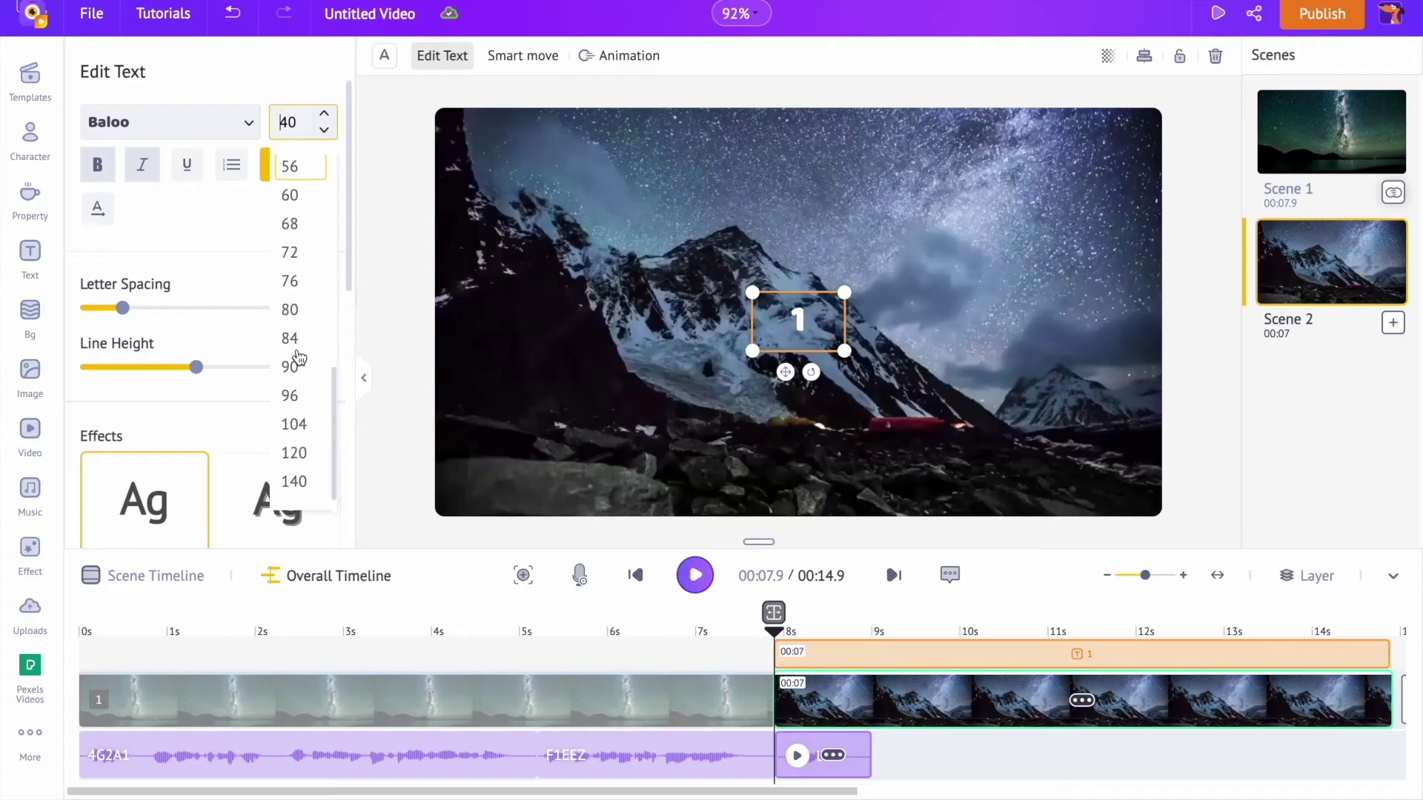
{"action": "left_click", "coordinate": [298, 376]}
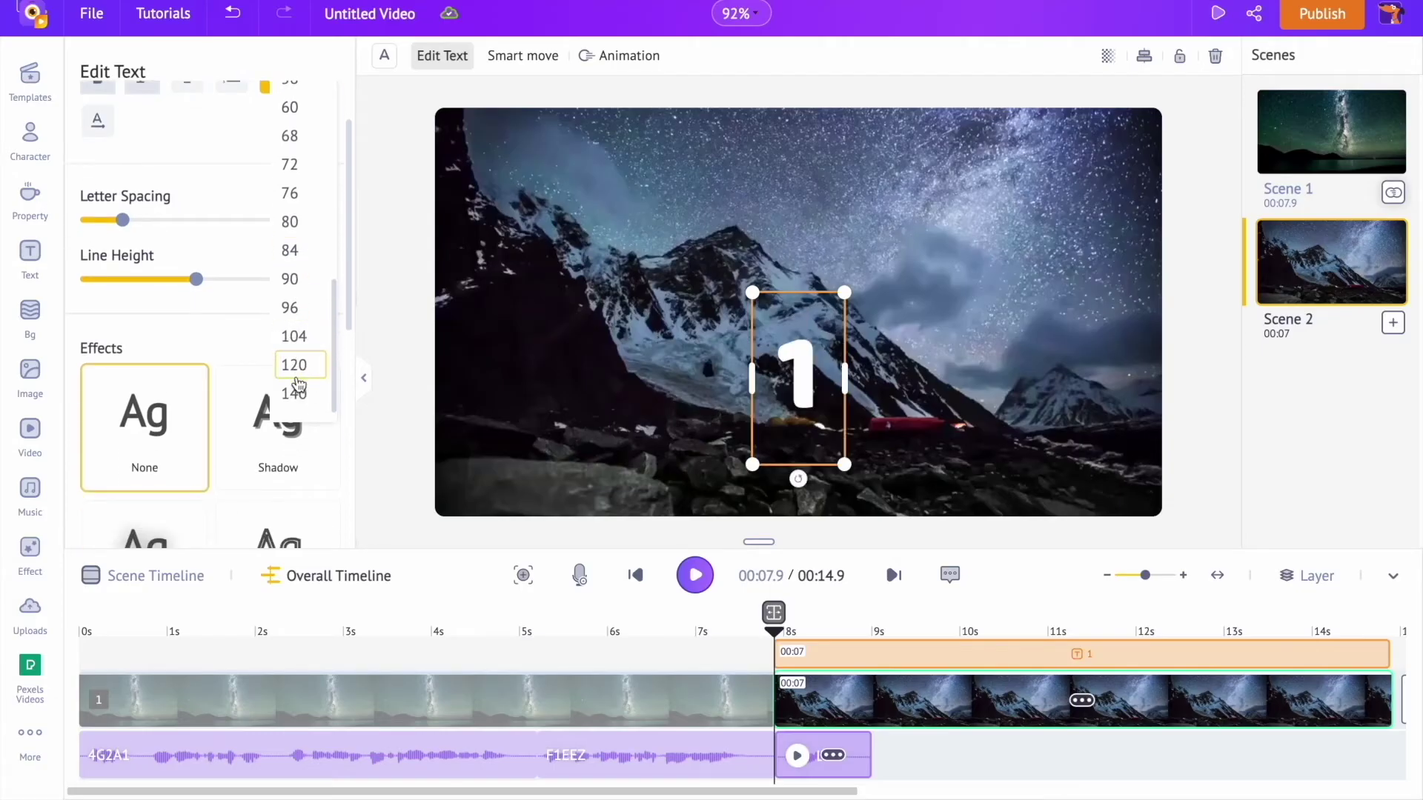
{"action": "left_click", "coordinate": [299, 395]}
- Trim the number 1 text clip to about one second
{"action": "left_click_drag", "start_coordinate": [816, 382], "coordinate": [815, 283]}
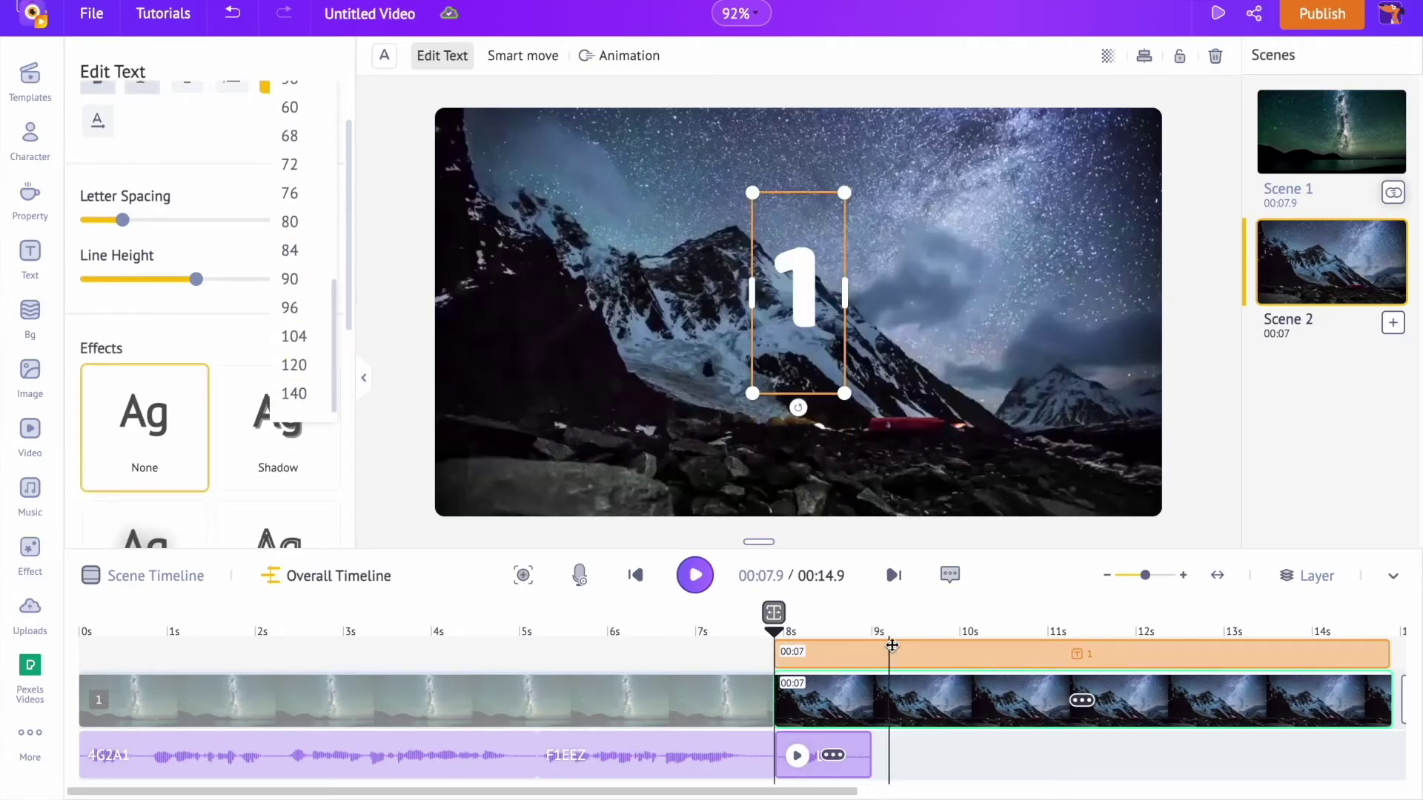
{"action": "scroll", "coordinate": [880, 667], "scroll_direction": "right", "scroll_amount": 3}
{"action": "left_click_drag", "start_coordinate": [1248, 656], "coordinate": [729, 661]}
- Split Scene 2 near 9 s and delete the leftover Scene 3
{"action": "left_click", "coordinate": [695, 631]}
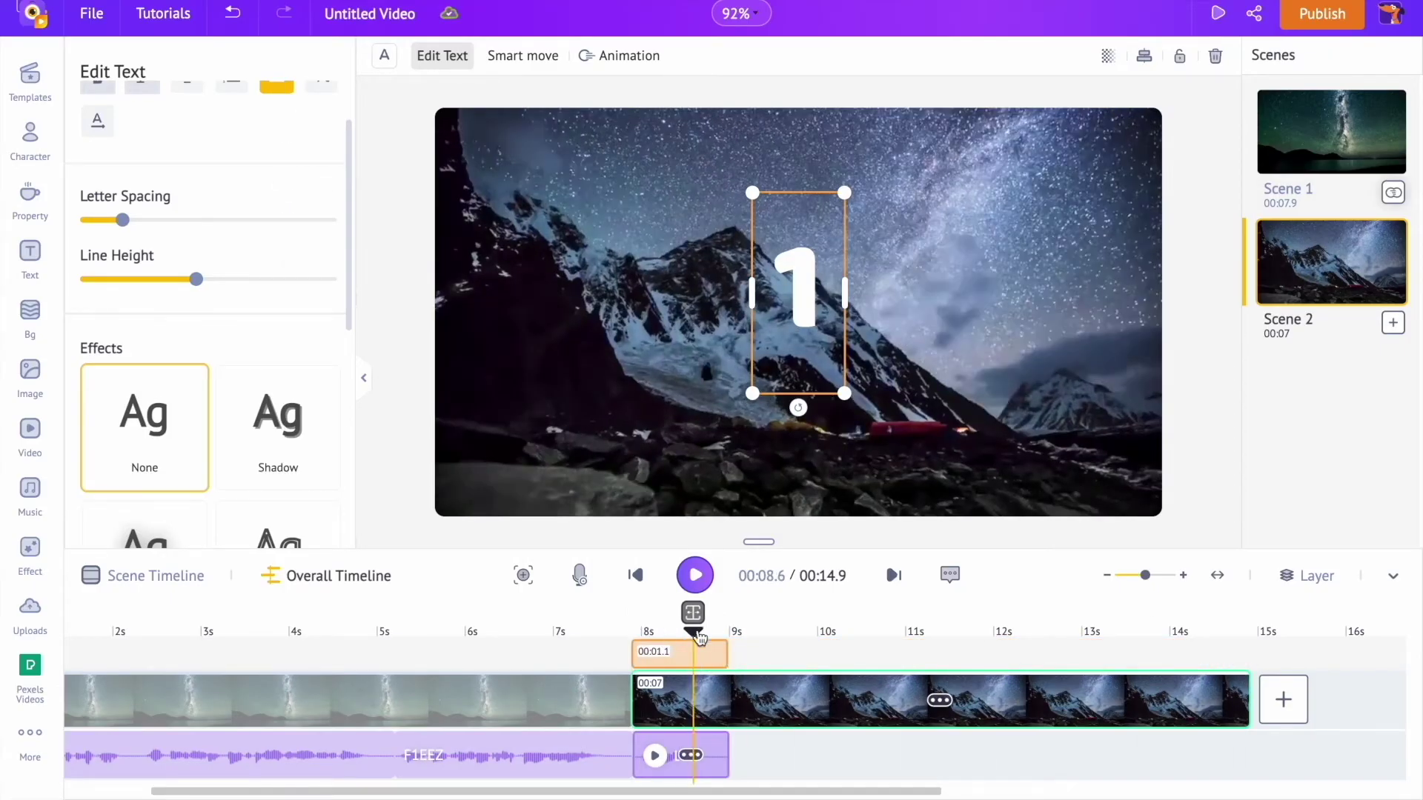
{"action": "left_click_drag", "start_coordinate": [692, 613], "coordinate": [727, 612]}
{"action": "left_click", "coordinate": [728, 612]}
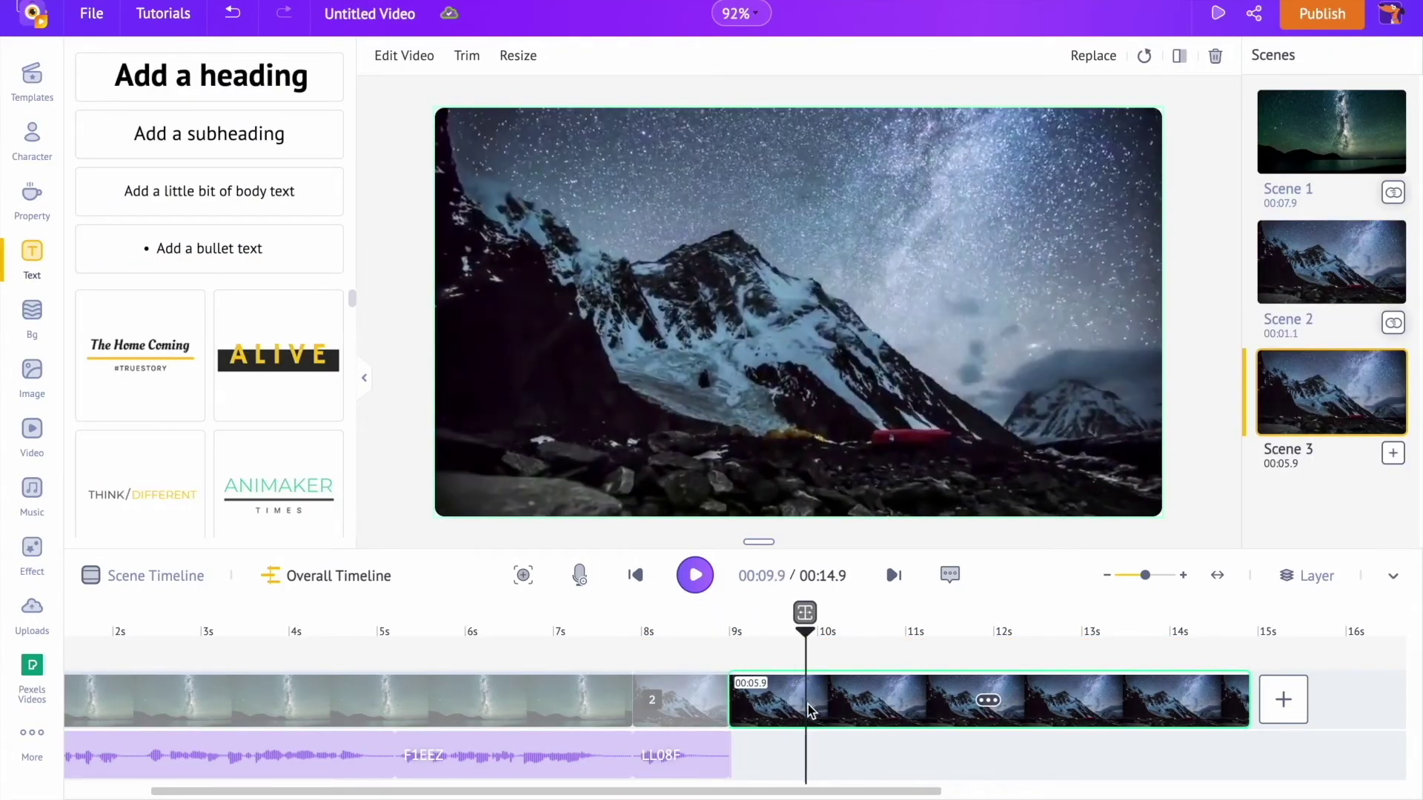
{"action": "key", "text": "Delete"}
- Apply a Blur filter to Scene 2's mountain background video and adjust its strength
{"action": "left_click", "coordinate": [1132, 631]}
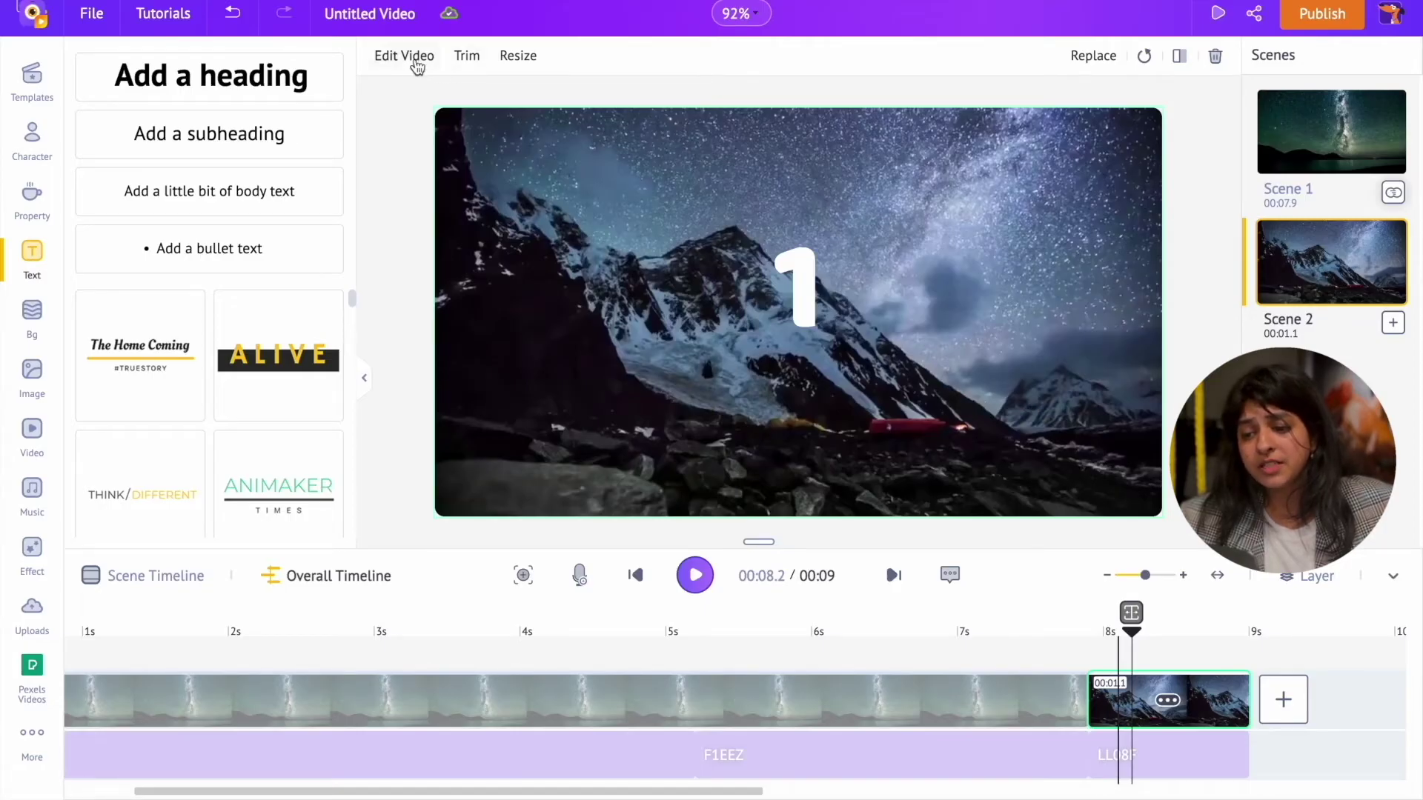
{"action": "left_click", "coordinate": [413, 67]}
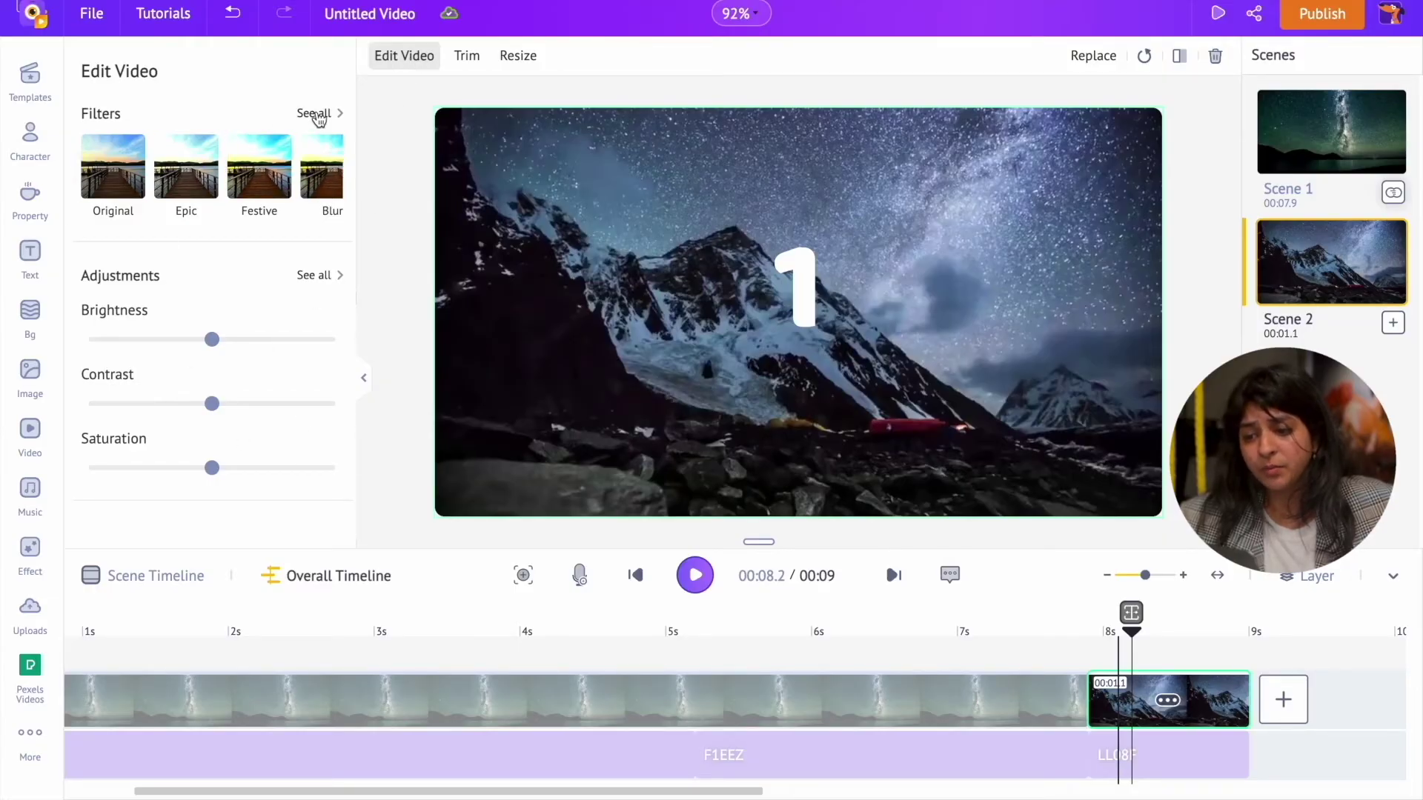
{"action": "left_click", "coordinate": [317, 116]}
{"action": "scroll", "coordinate": [269, 330], "scroll_direction": "down", "scroll_amount": 3}
{"action": "scroll", "coordinate": [269, 330], "scroll_direction": "down", "scroll_amount": 3}
{"action": "scroll", "coordinate": [269, 330], "scroll_direction": "up", "scroll_amount": 5}
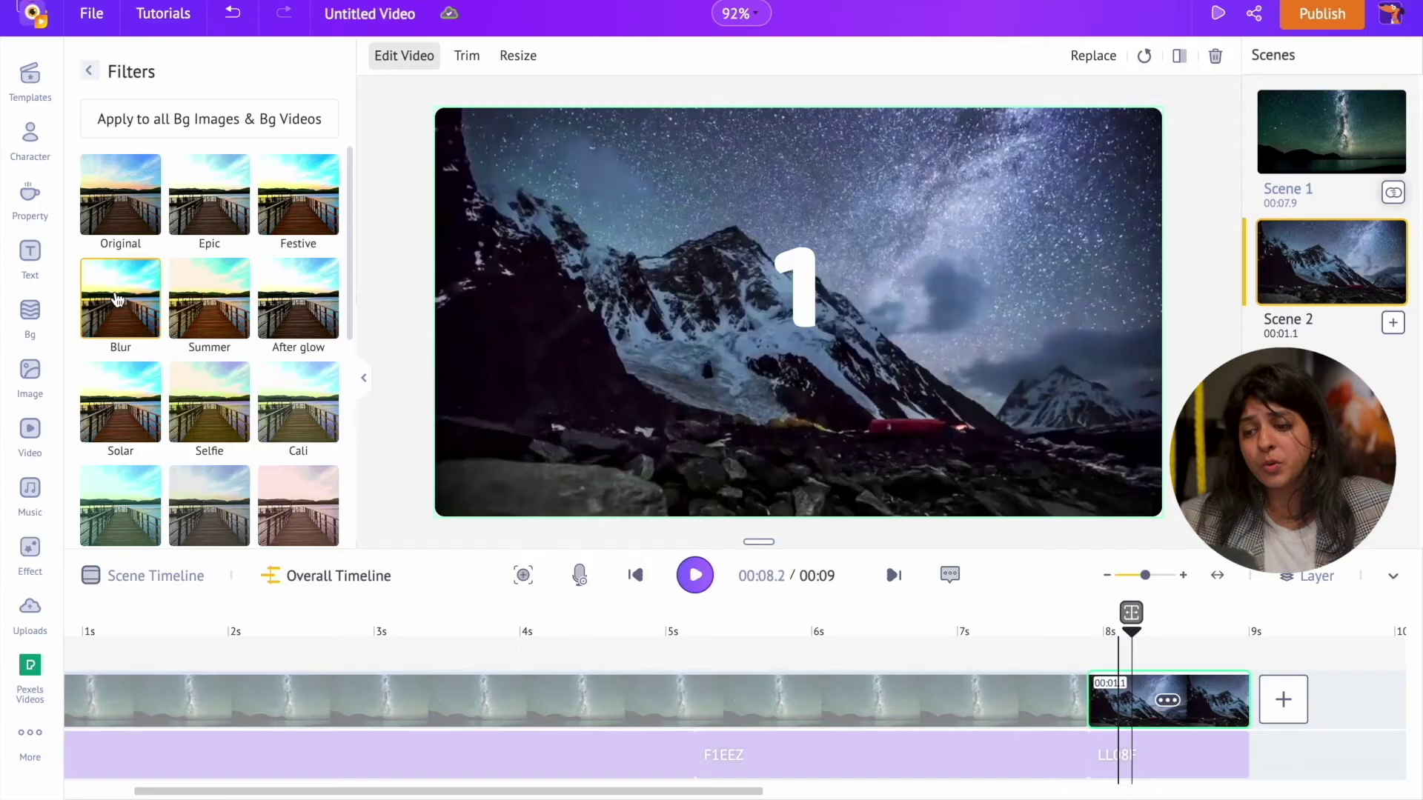
{"action": "left_click", "coordinate": [121, 324]}
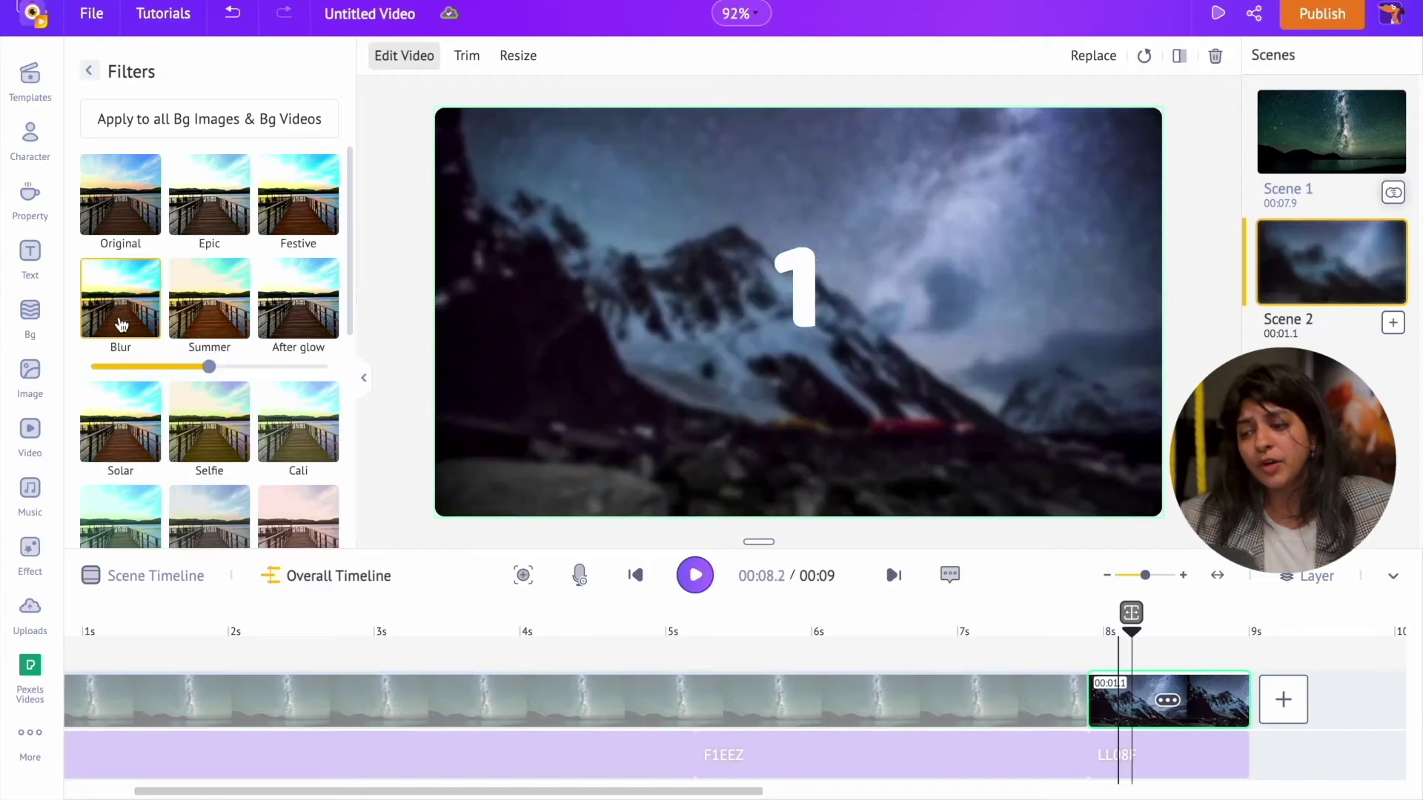
{"action": "mouse_move", "coordinate": [206, 369]}
{"action": "left_mouse_down"}
{"action": "mouse_move", "coordinate": [153, 368]}
{"action": "mouse_move", "coordinate": [198, 371]}
{"action": "left_mouse_up"}
{"action": "left_click", "coordinate": [845, 688]}
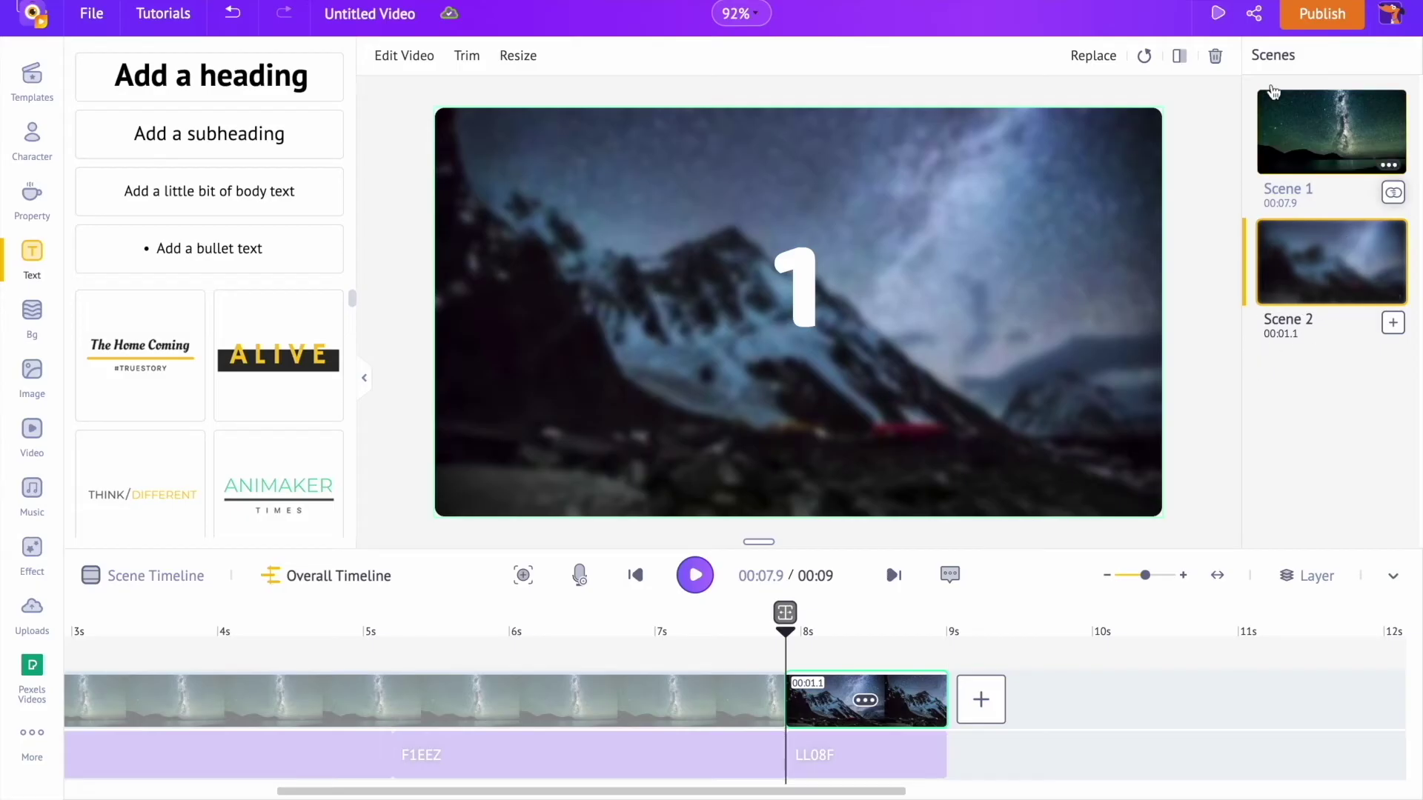
{"action": "left_click", "coordinate": [1394, 195]}
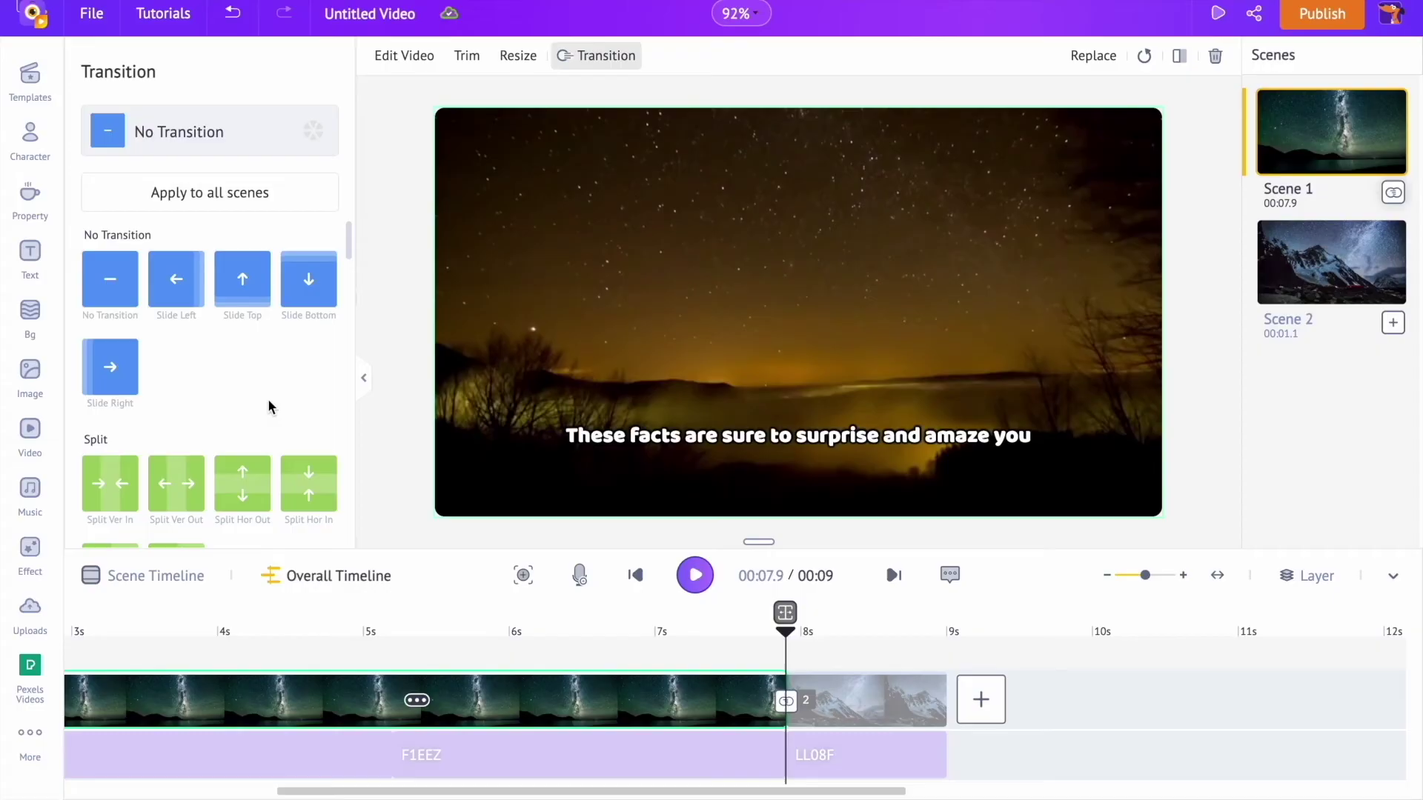
- Pick Slide Left from the transition list for Scene 1
{"action": "scroll", "coordinate": [269, 398], "scroll_direction": "down", "scroll_amount": 15}
{"action": "scroll", "coordinate": [270, 408], "scroll_direction": "down", "scroll_amount": 2}
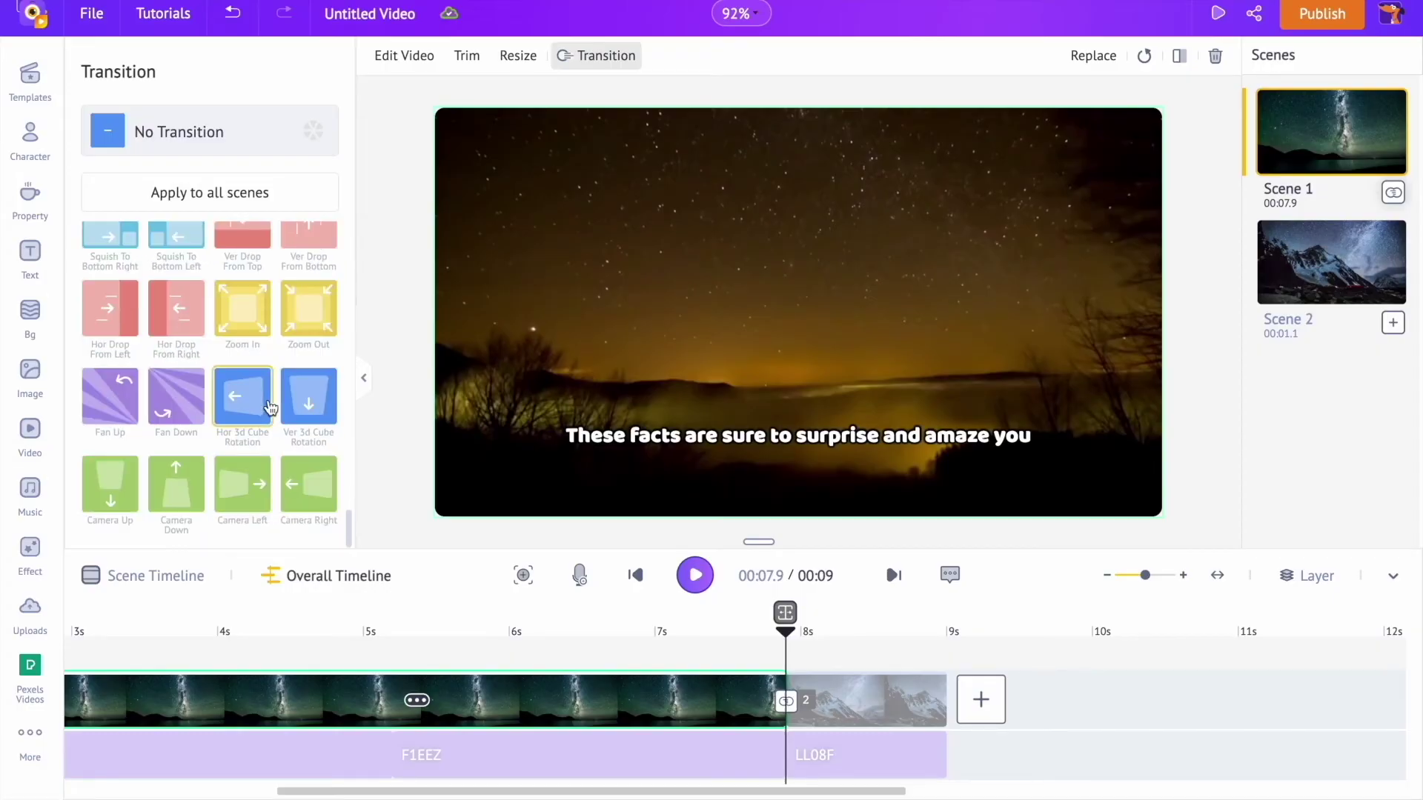
{"action": "scroll", "coordinate": [270, 408], "scroll_direction": "up", "scroll_amount": 10}
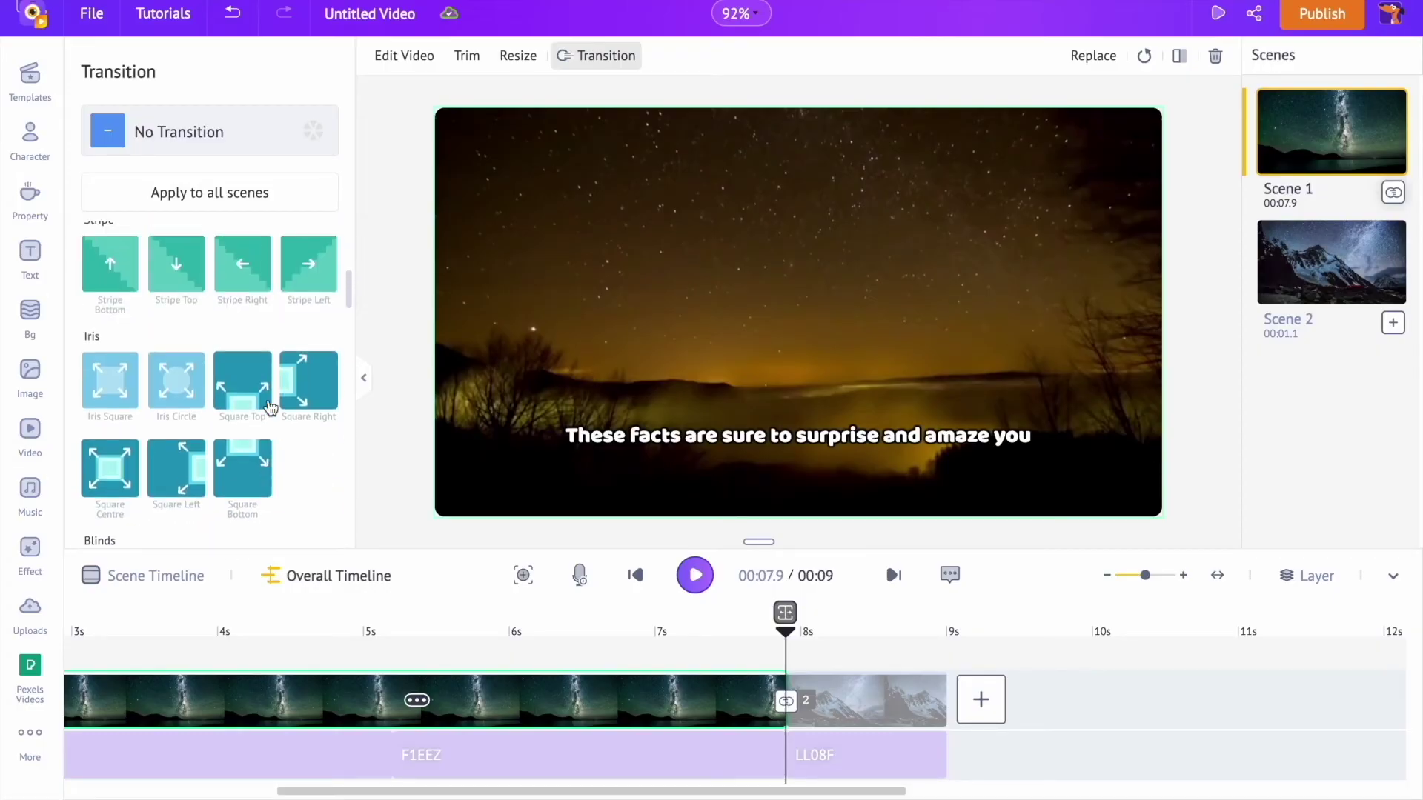
{"action": "scroll", "coordinate": [271, 407], "scroll_direction": "up", "scroll_amount": 4}
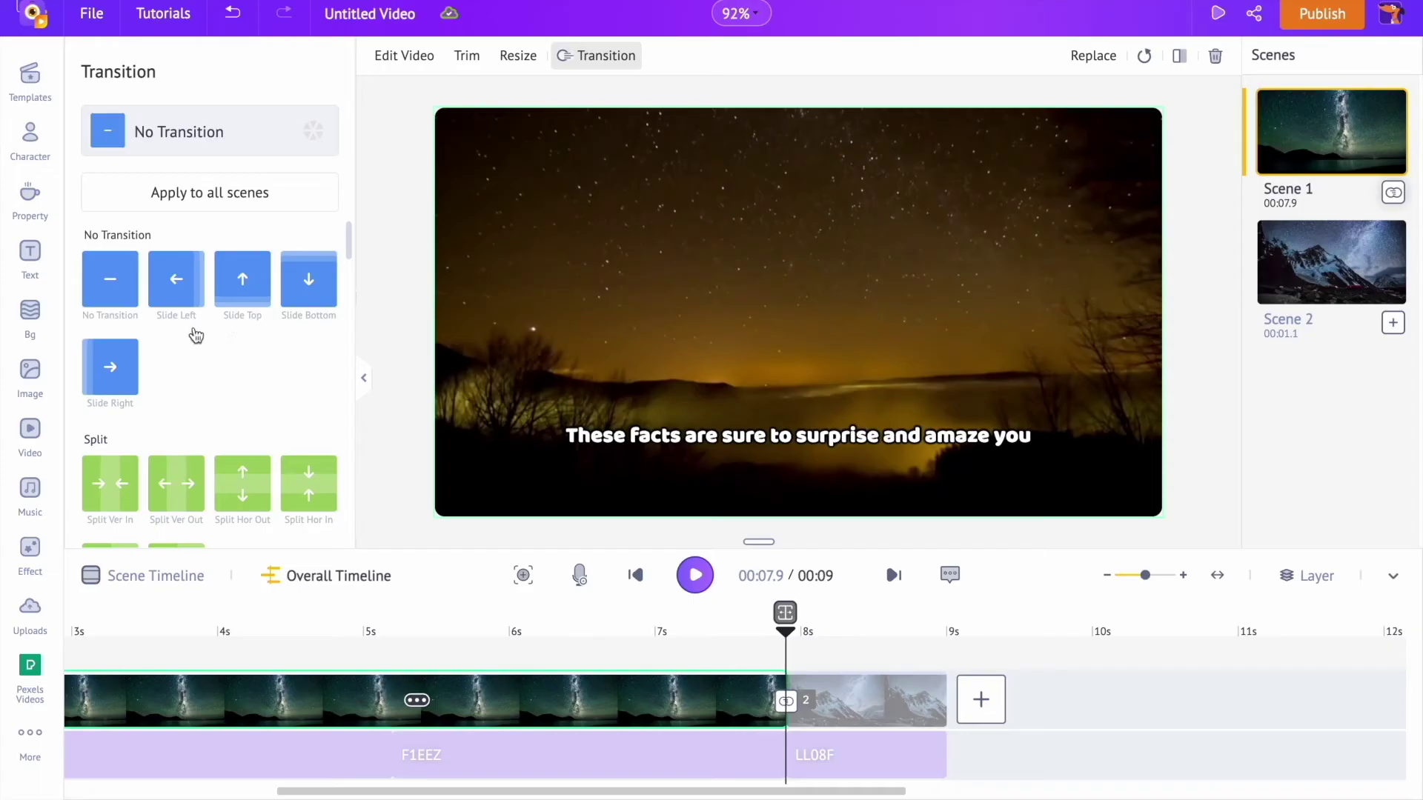
{"action": "left_click", "coordinate": [178, 292]}
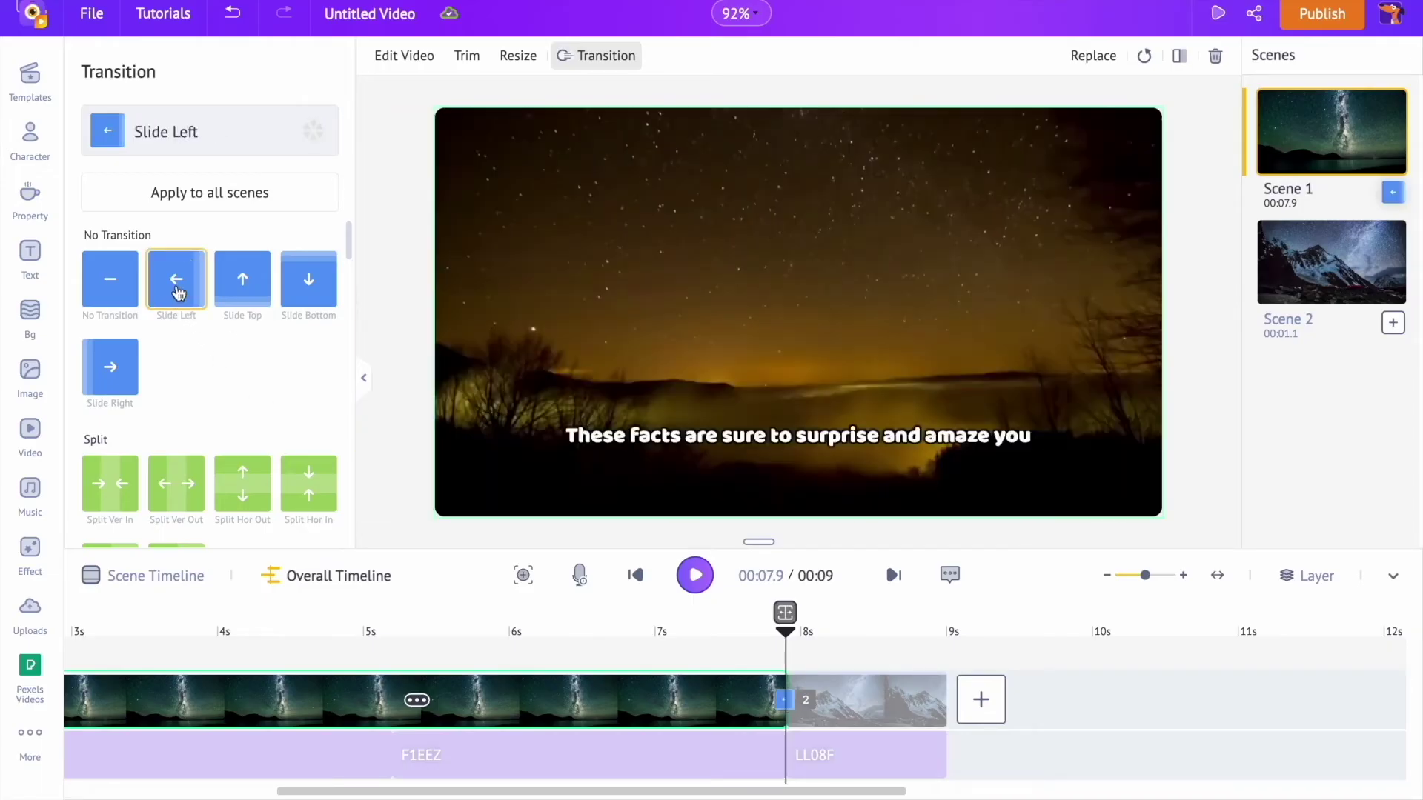
{"action": "left_click", "coordinate": [1356, 357]}
- Add a new Scene 3 with a stock clip found by searching 'astronaut'
{"action": "left_click", "coordinate": [1393, 324]}
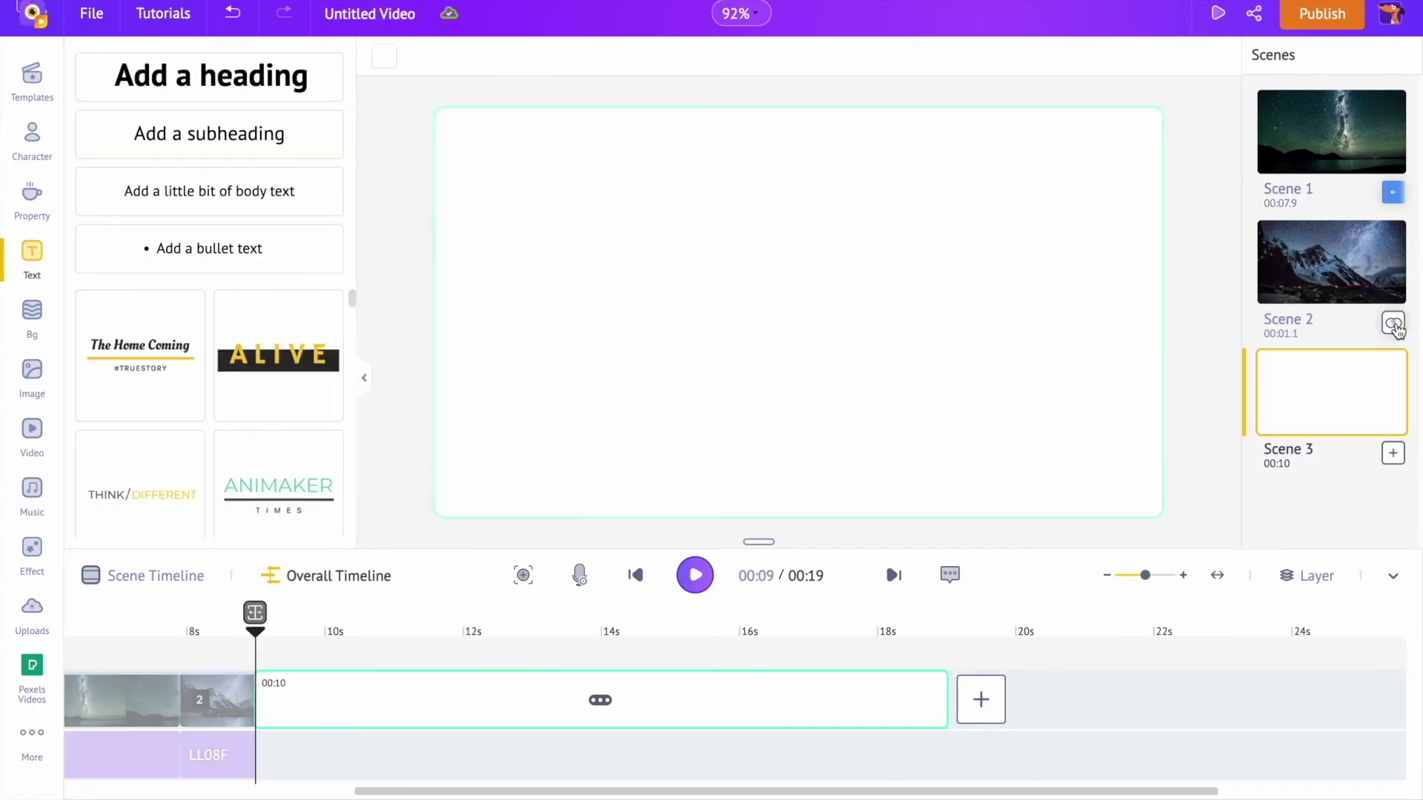
{"action": "left_click", "coordinate": [32, 670]}
{"action": "left_click", "coordinate": [129, 70]}
{"action": "type", "text": "as"}
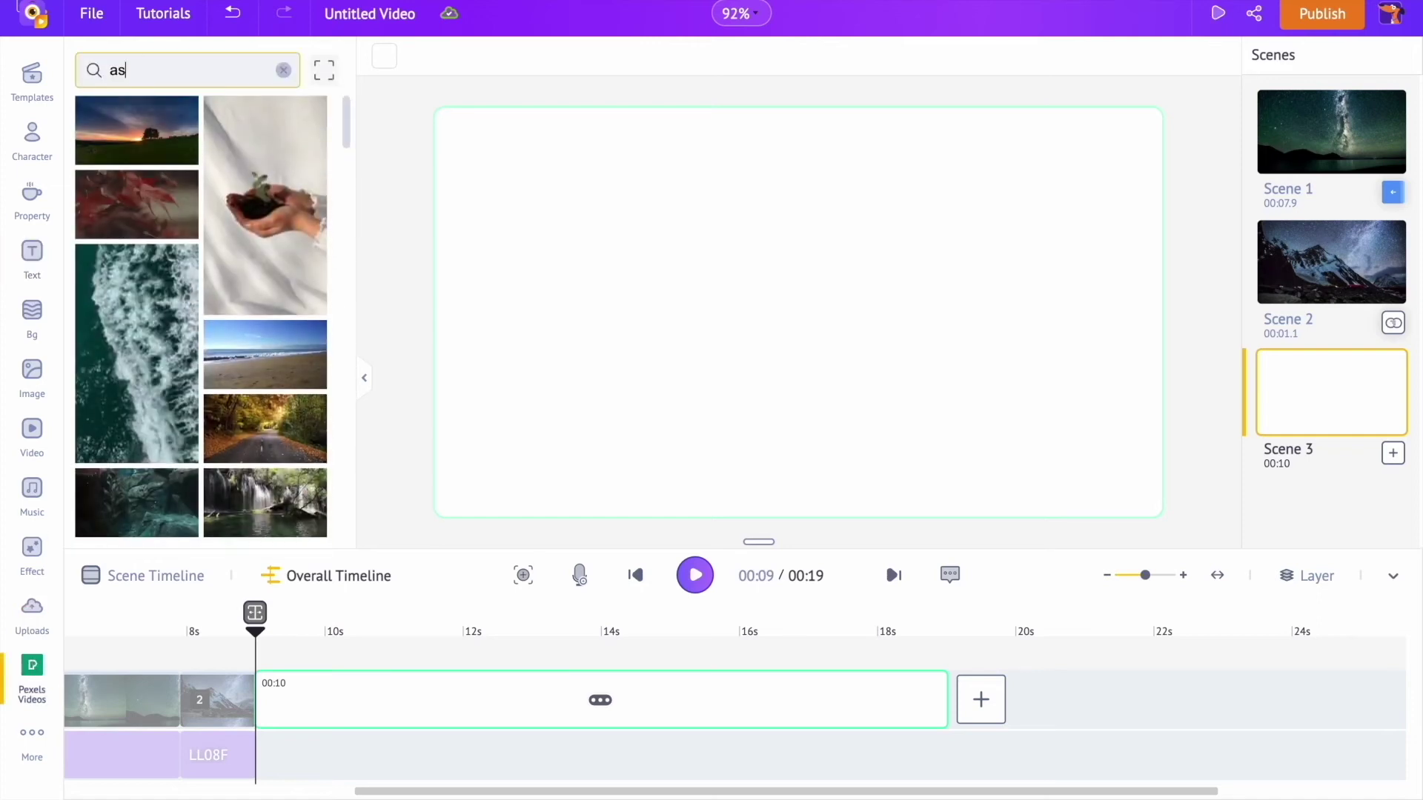
{"action": "type", "text": "tronaut"}
{"action": "scroll", "coordinate": [172, 347], "scroll_direction": "down", "scroll_amount": 6}
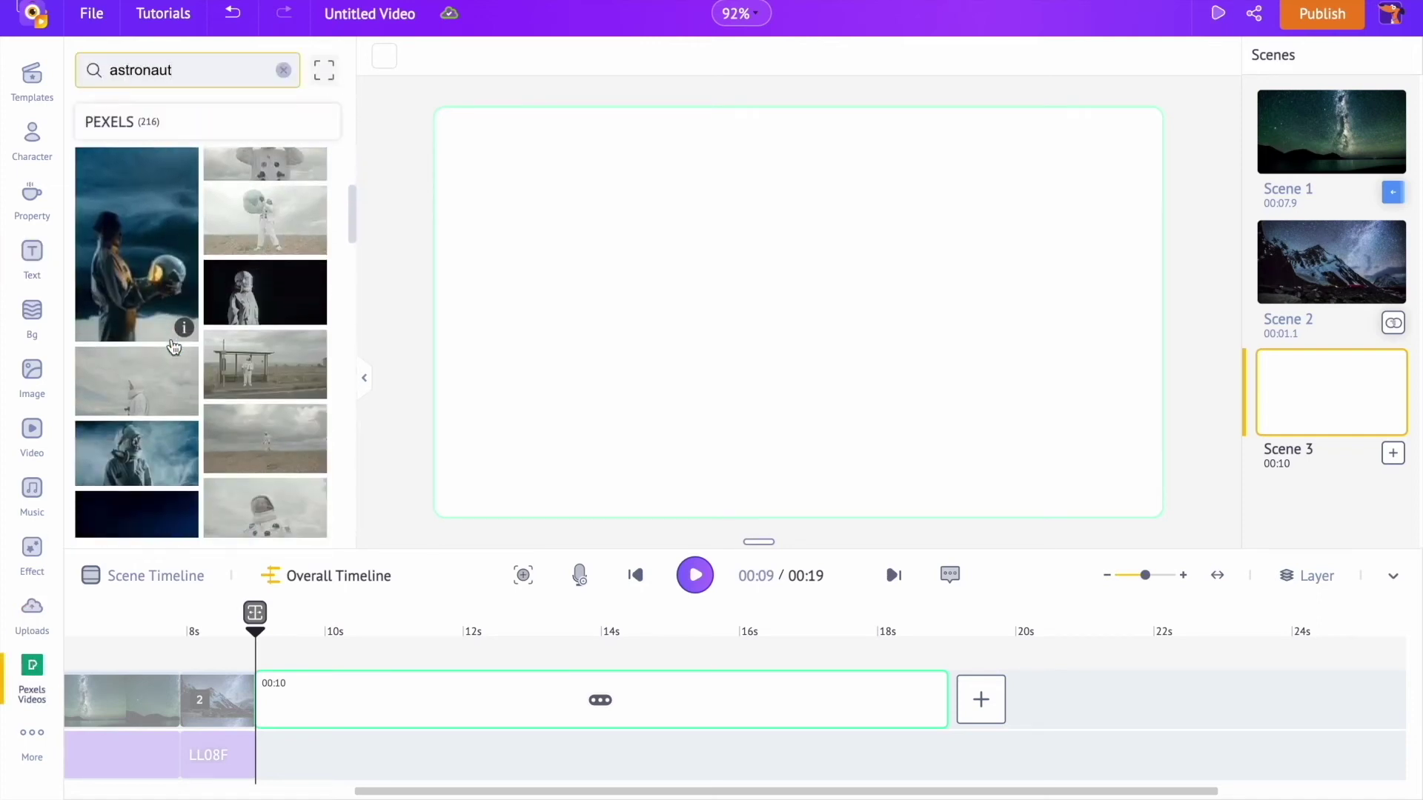
{"action": "scroll", "coordinate": [172, 347], "scroll_direction": "down", "scroll_amount": 5}
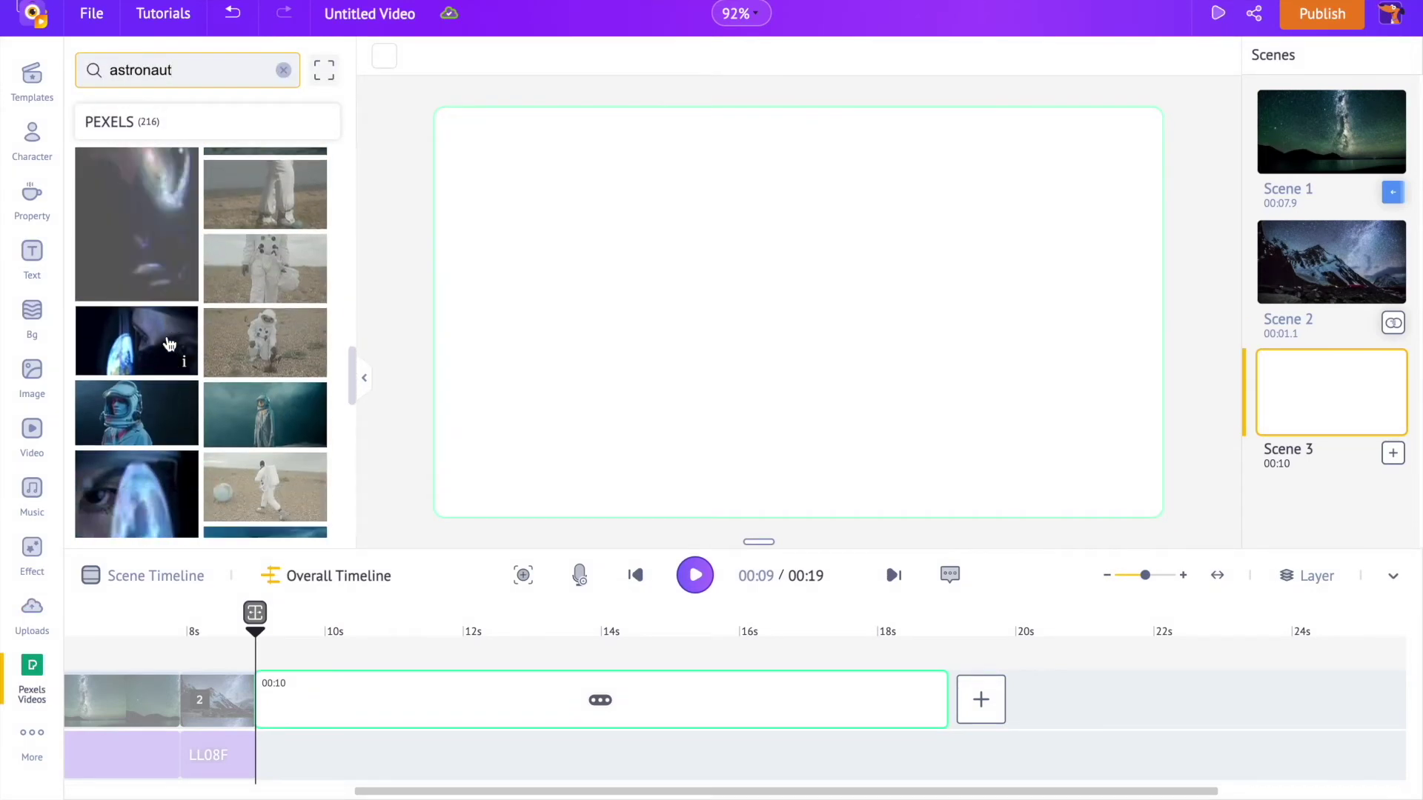
{"action": "left_click", "coordinate": [168, 343]}
- Add a text-to-speech narration of the Great Wall of China fact to Scene 3
{"action": "left_click", "coordinate": [262, 627]}
{"action": "left_click", "coordinate": [580, 575]}
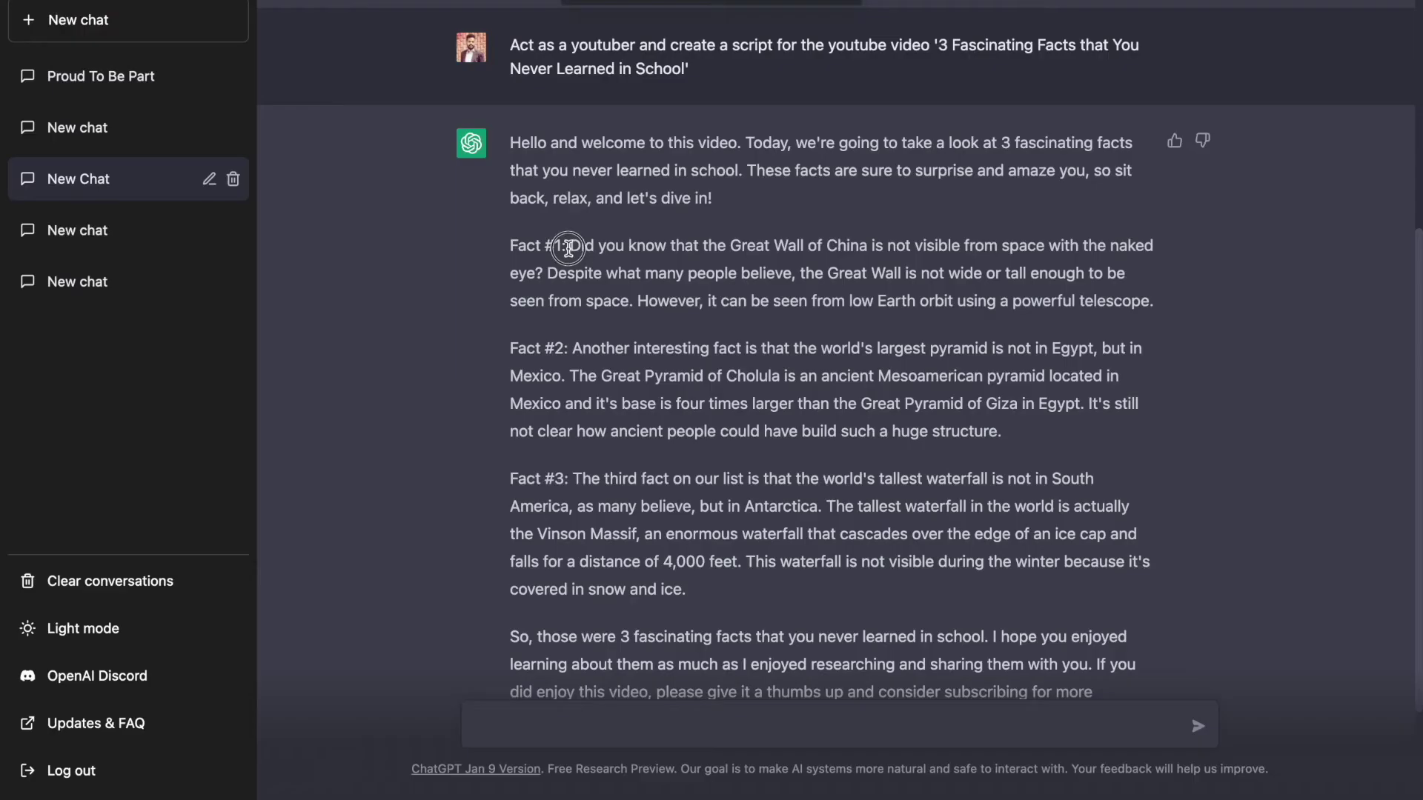
{"action": "left_click_drag", "start_coordinate": [571, 246], "coordinate": [547, 269]}
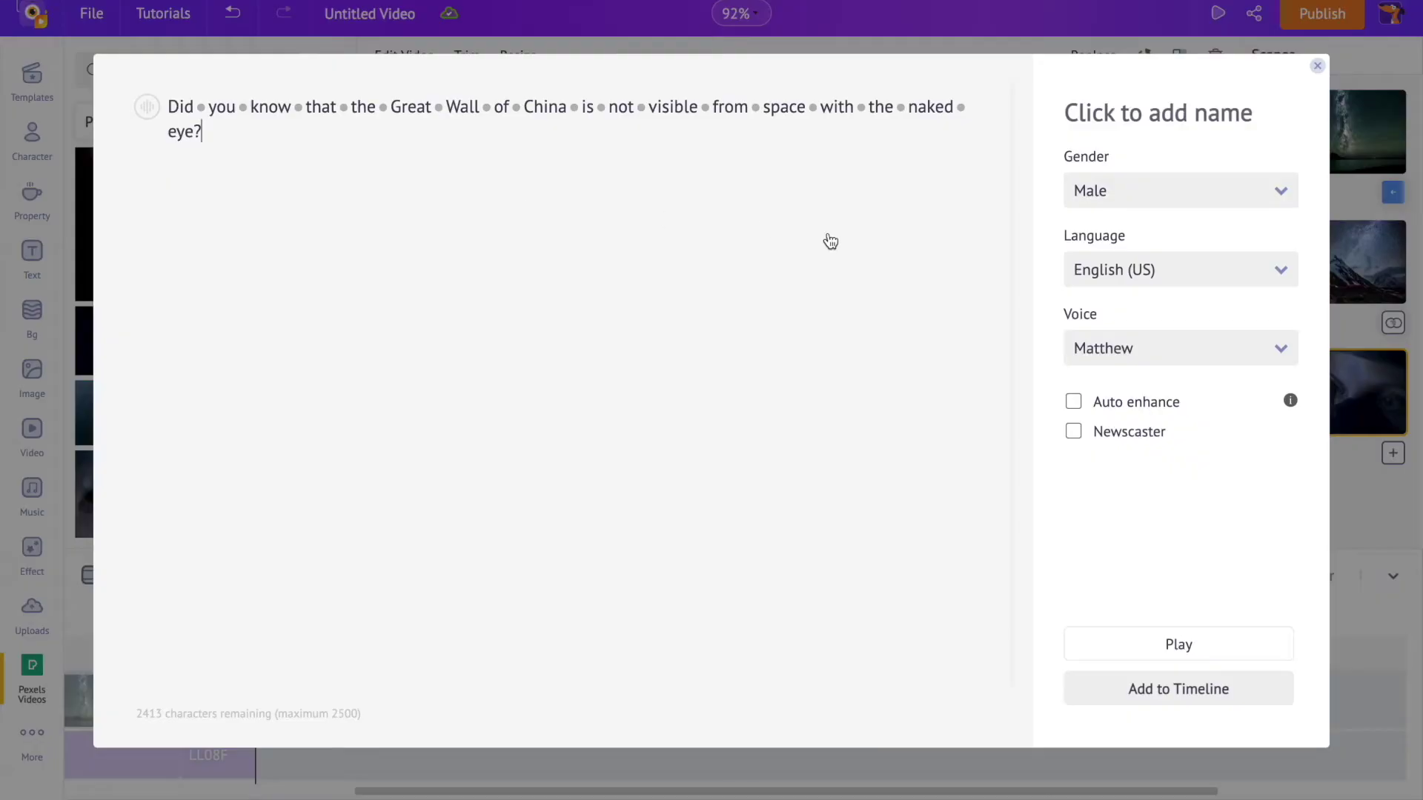
{"action": "left_click", "coordinate": [1180, 690]}
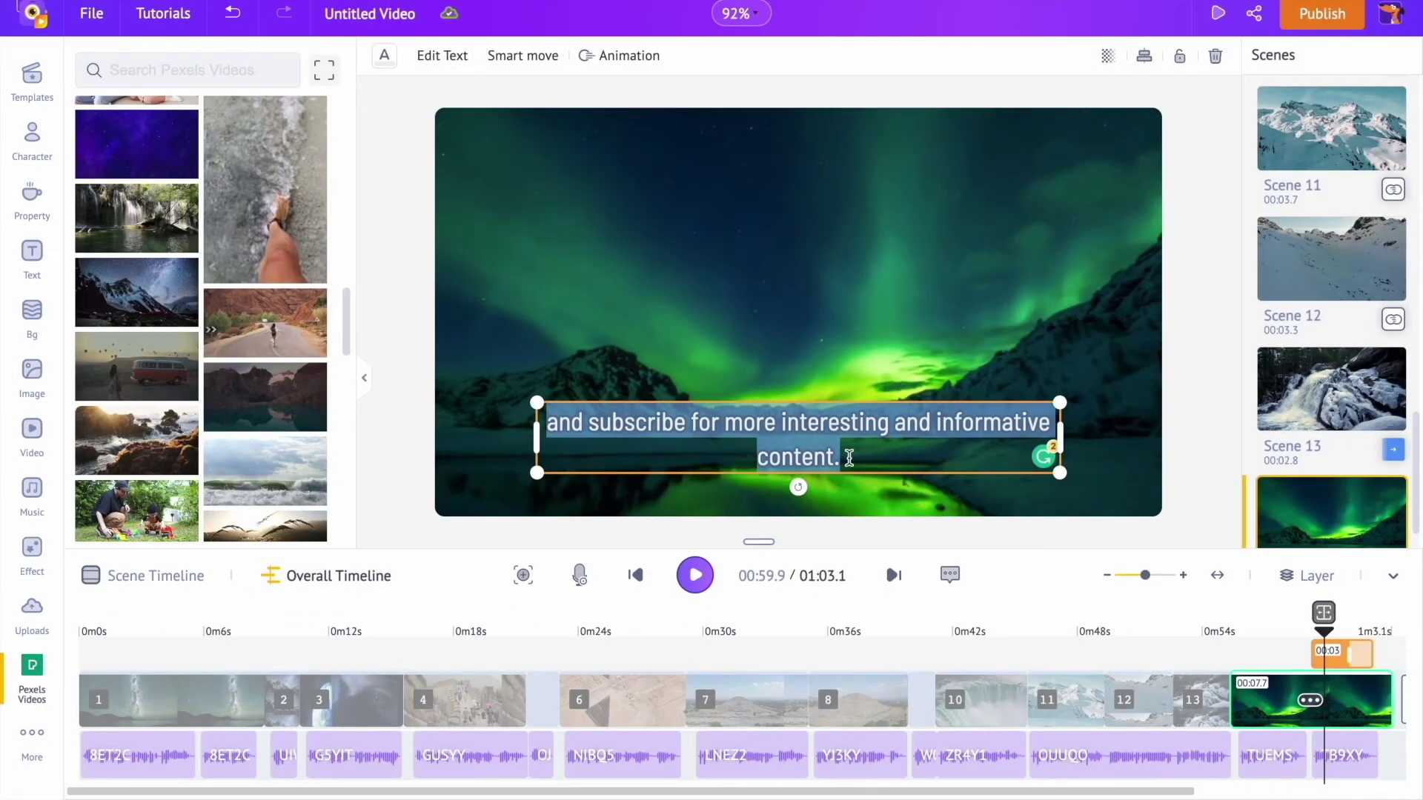
- Finish the closing caption, step back through the scenes to Scene 1, and show the music library
{"action": "left_click", "coordinate": [882, 452]}
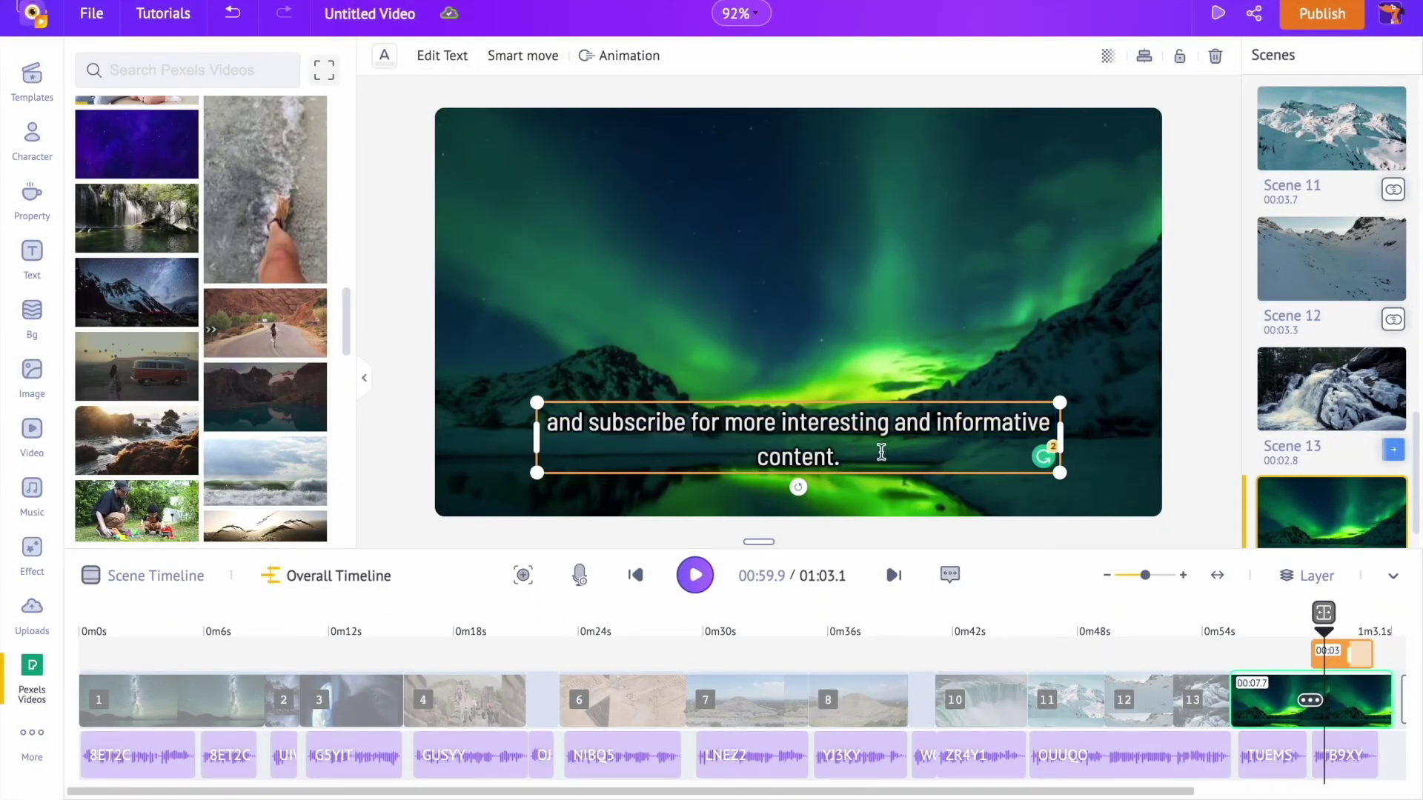
{"action": "scroll", "coordinate": [1326, 297], "scroll_direction": "up", "scroll_amount": 2}
{"action": "left_click", "coordinate": [1327, 200]}
{"action": "left_click", "coordinate": [1327, 304]}
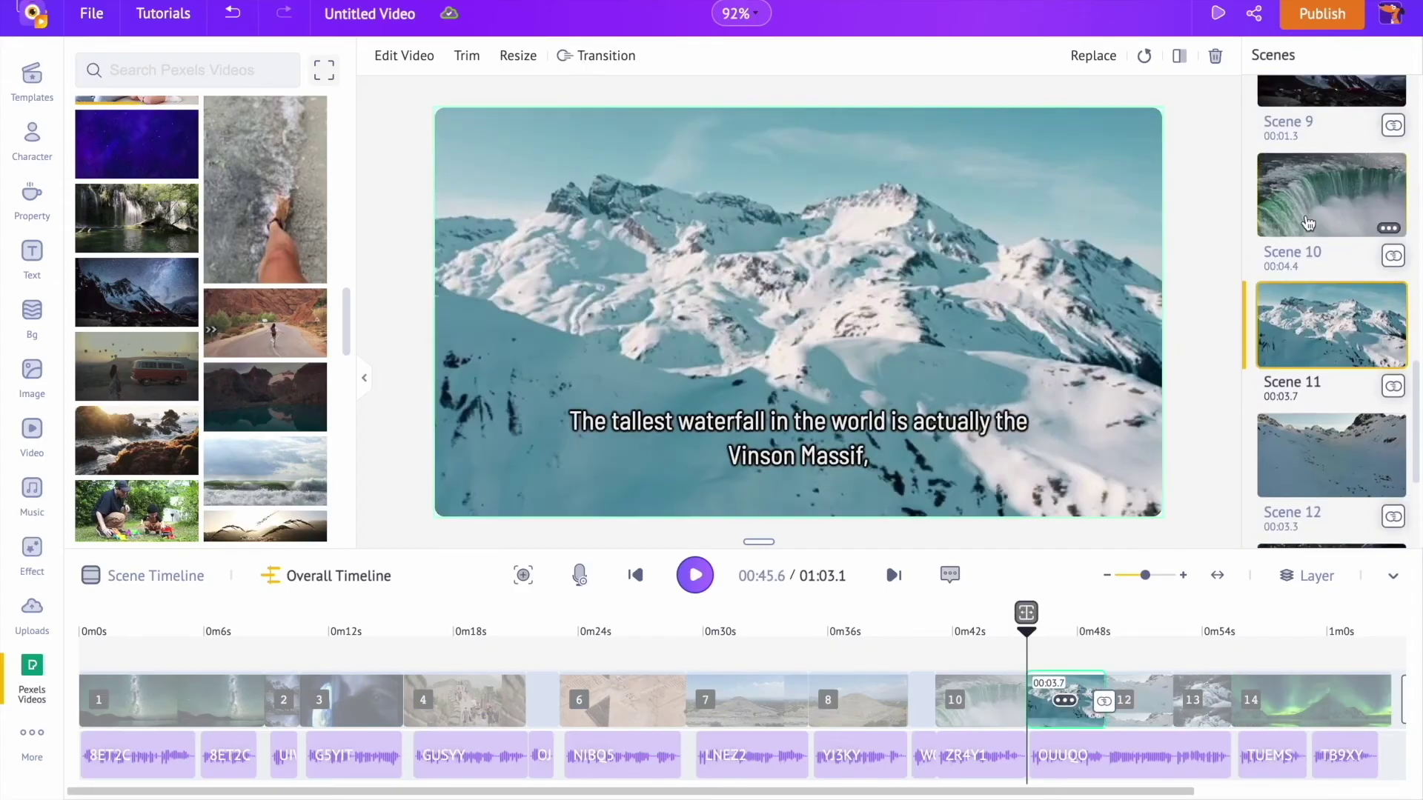
{"action": "scroll", "coordinate": [1326, 297], "scroll_direction": "up", "scroll_amount": 2}
{"action": "left_click", "coordinate": [1307, 202]}
{"action": "scroll", "coordinate": [1307, 202], "scroll_direction": "up", "scroll_amount": 2}
{"action": "left_click", "coordinate": [1330, 252]}
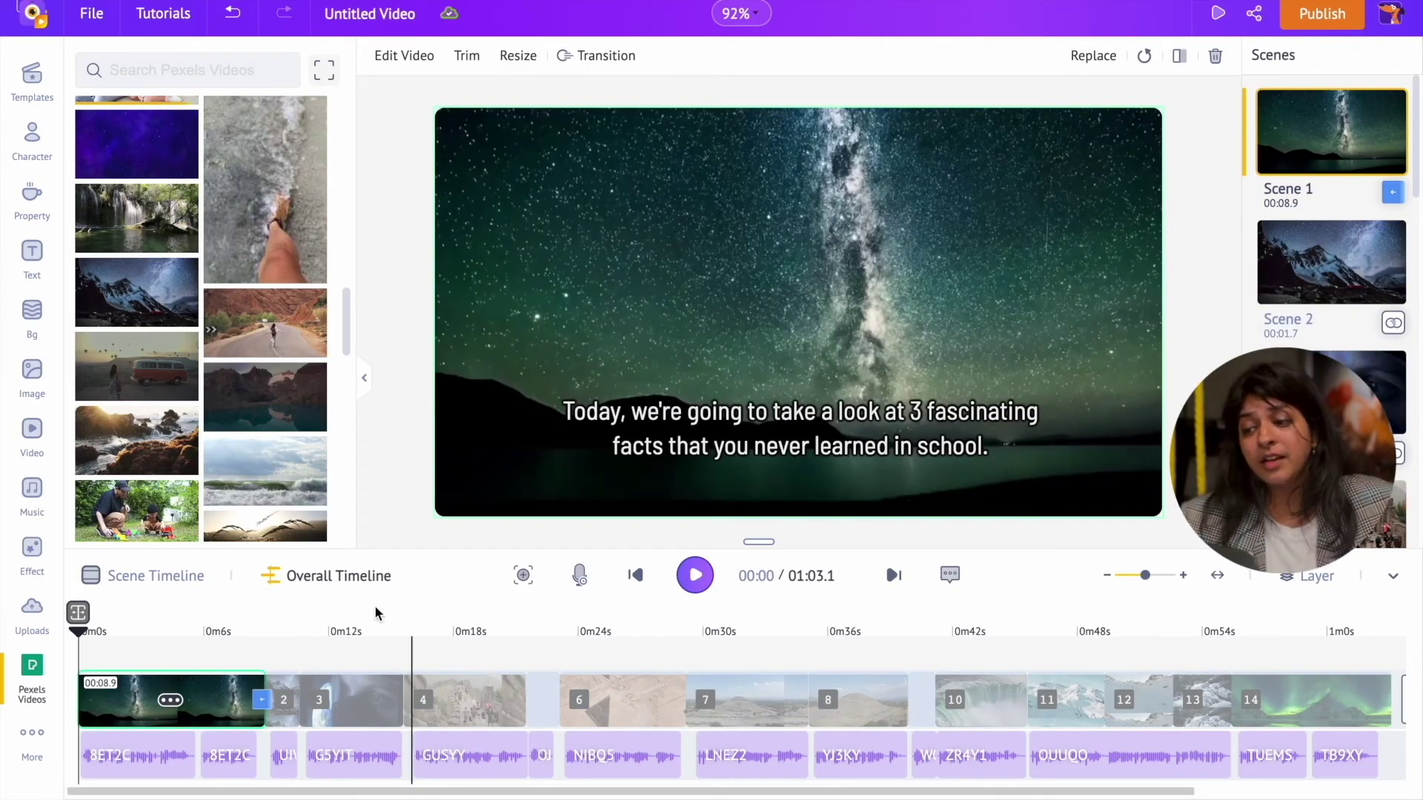
{"action": "left_click", "coordinate": [34, 491]}
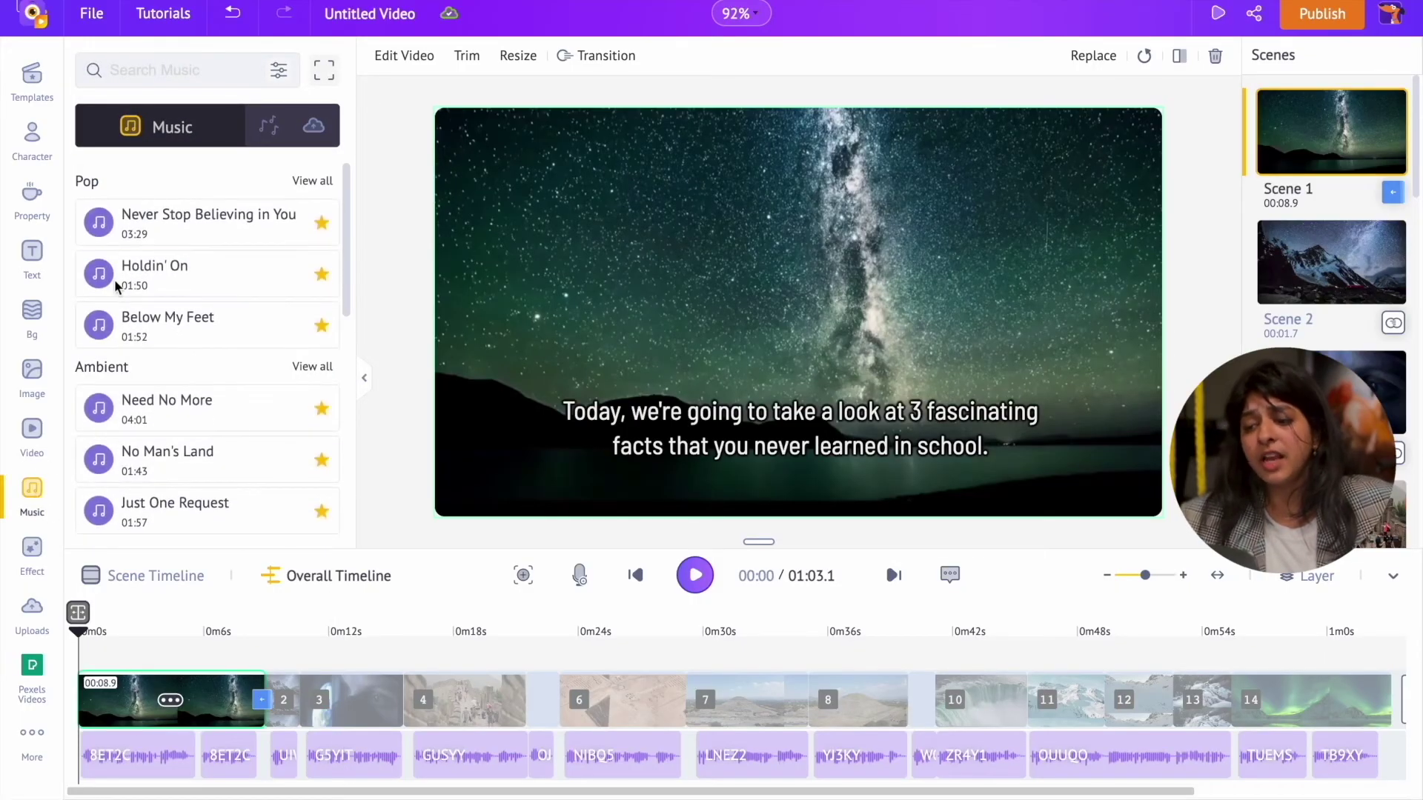
- Search the music library for 'intense' and add Intense Thrill as background music
{"action": "left_click", "coordinate": [327, 74]}
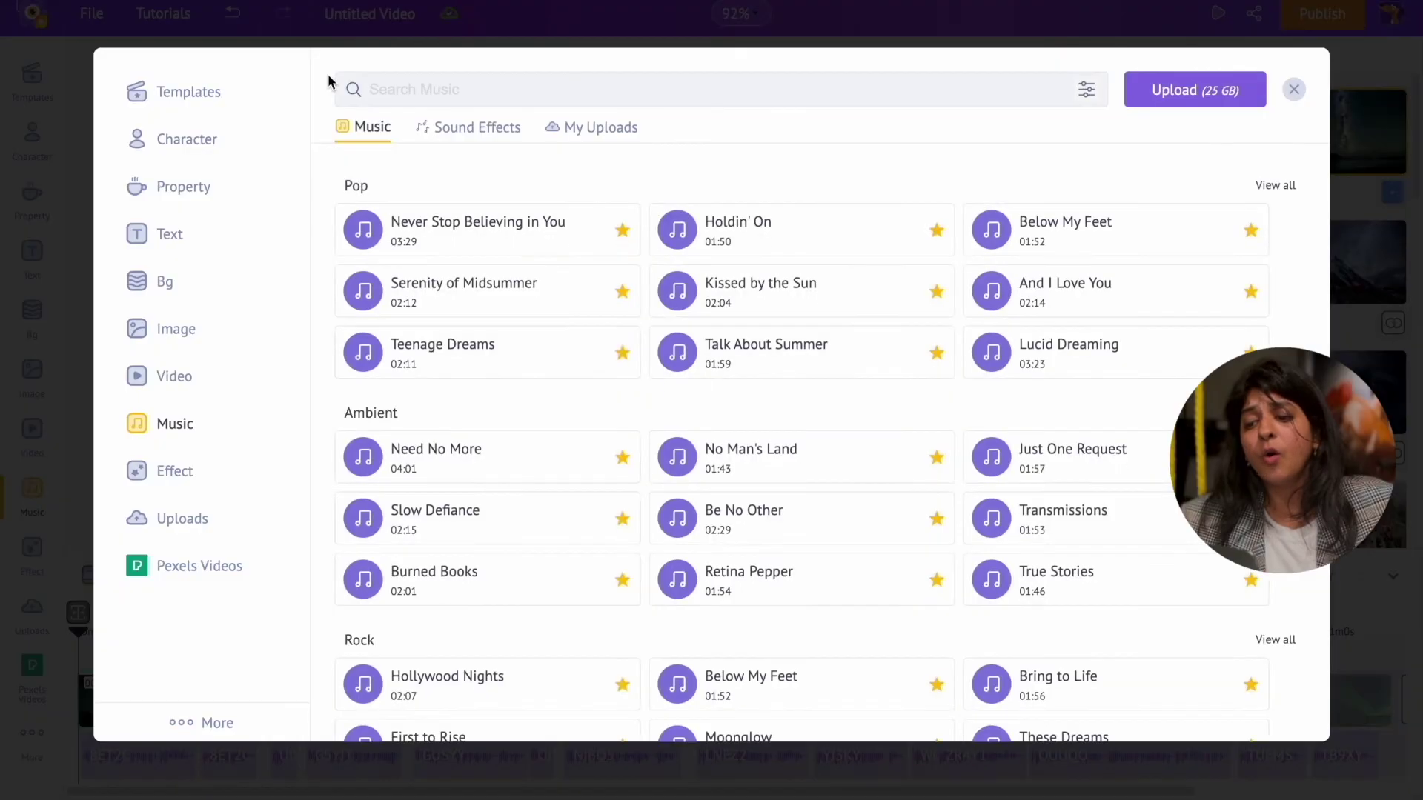
{"action": "left_click", "coordinate": [415, 89]}
{"action": "type", "text": "intense"}
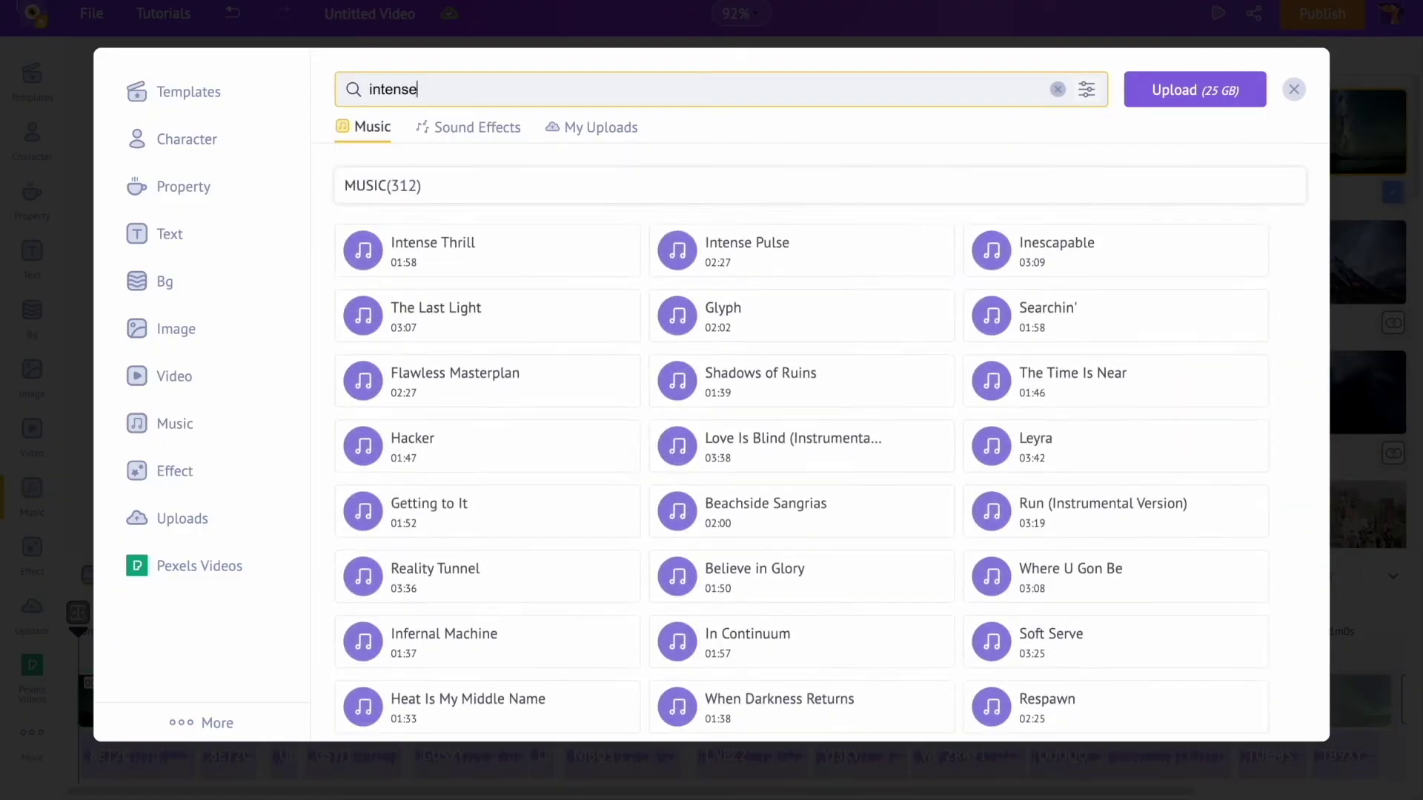
{"action": "scroll", "coordinate": [556, 248], "scroll_direction": "down", "scroll_amount": 1}
{"action": "left_click", "coordinate": [555, 248]}
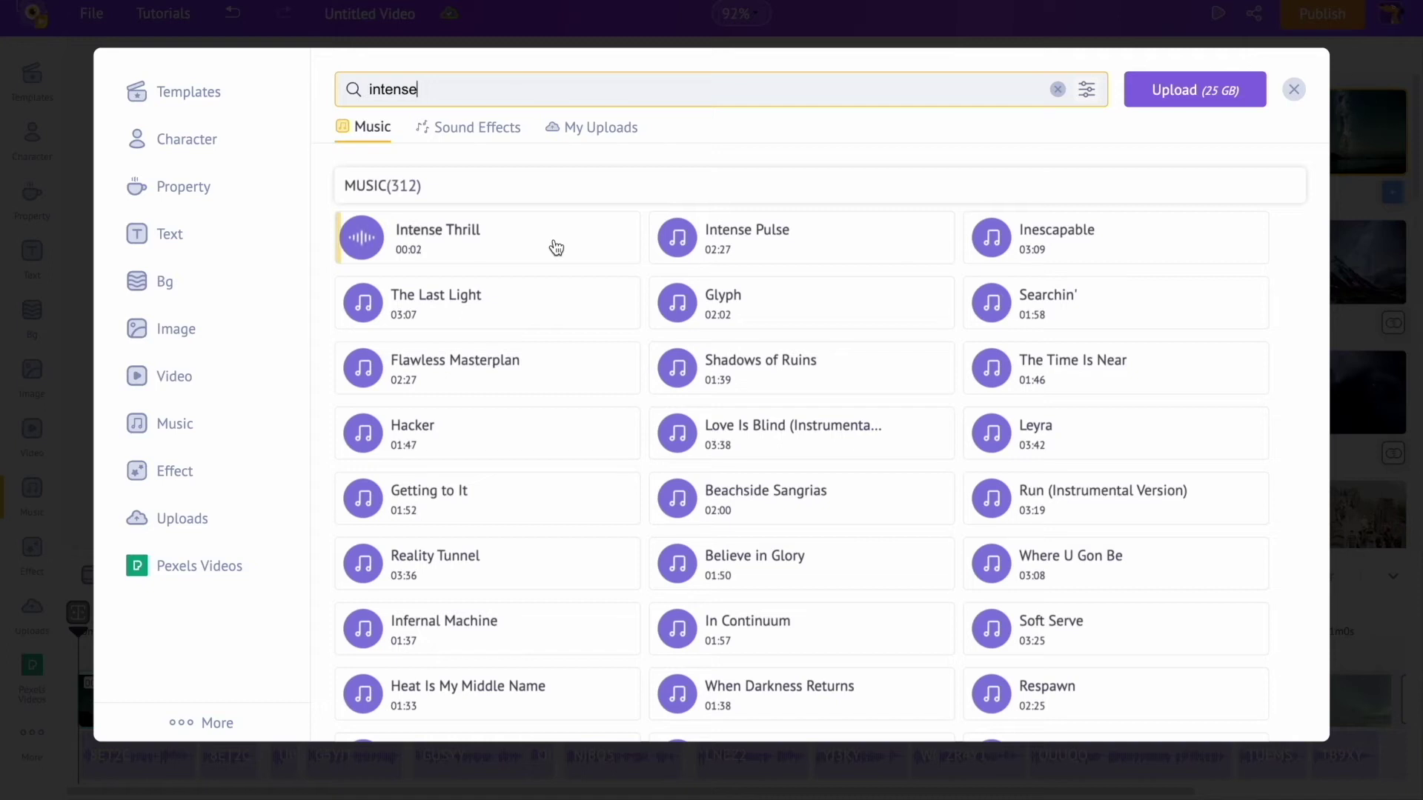
{"action": "left_click", "coordinate": [507, 244]}
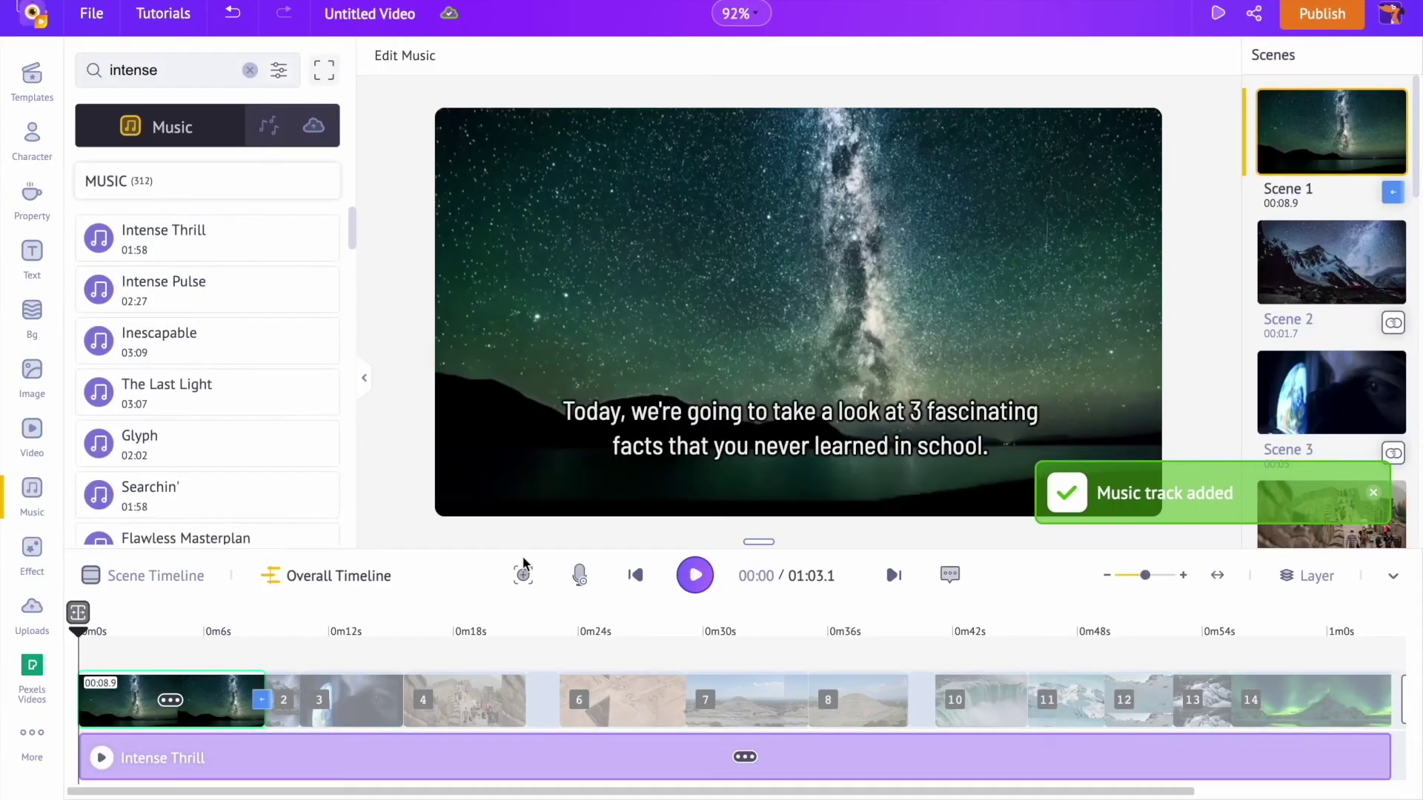
- Lower the Intense Thrill track's volume and play the video from the start
{"action": "left_click_drag", "start_coordinate": [759, 542], "coordinate": [771, 461]}
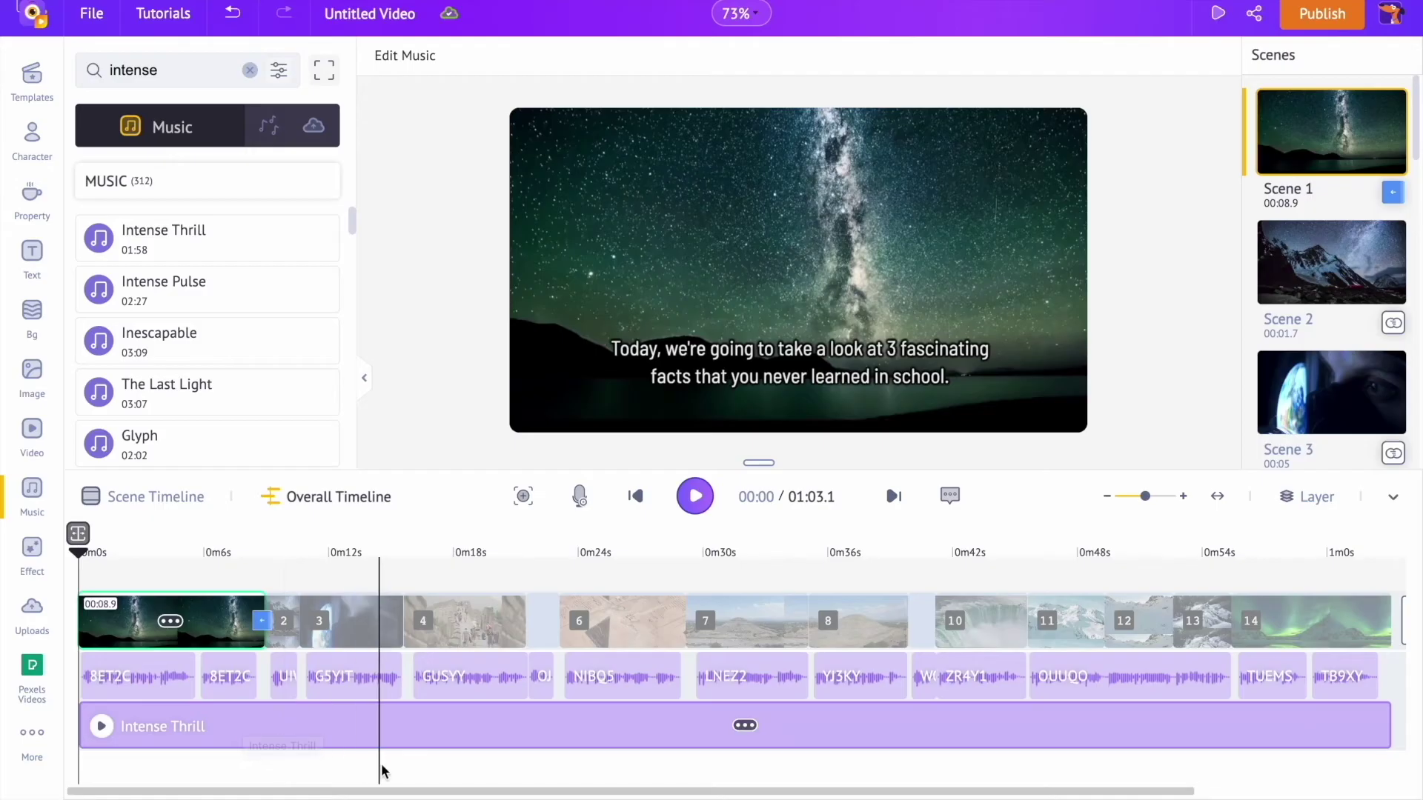
{"action": "right_click", "coordinate": [568, 726]}
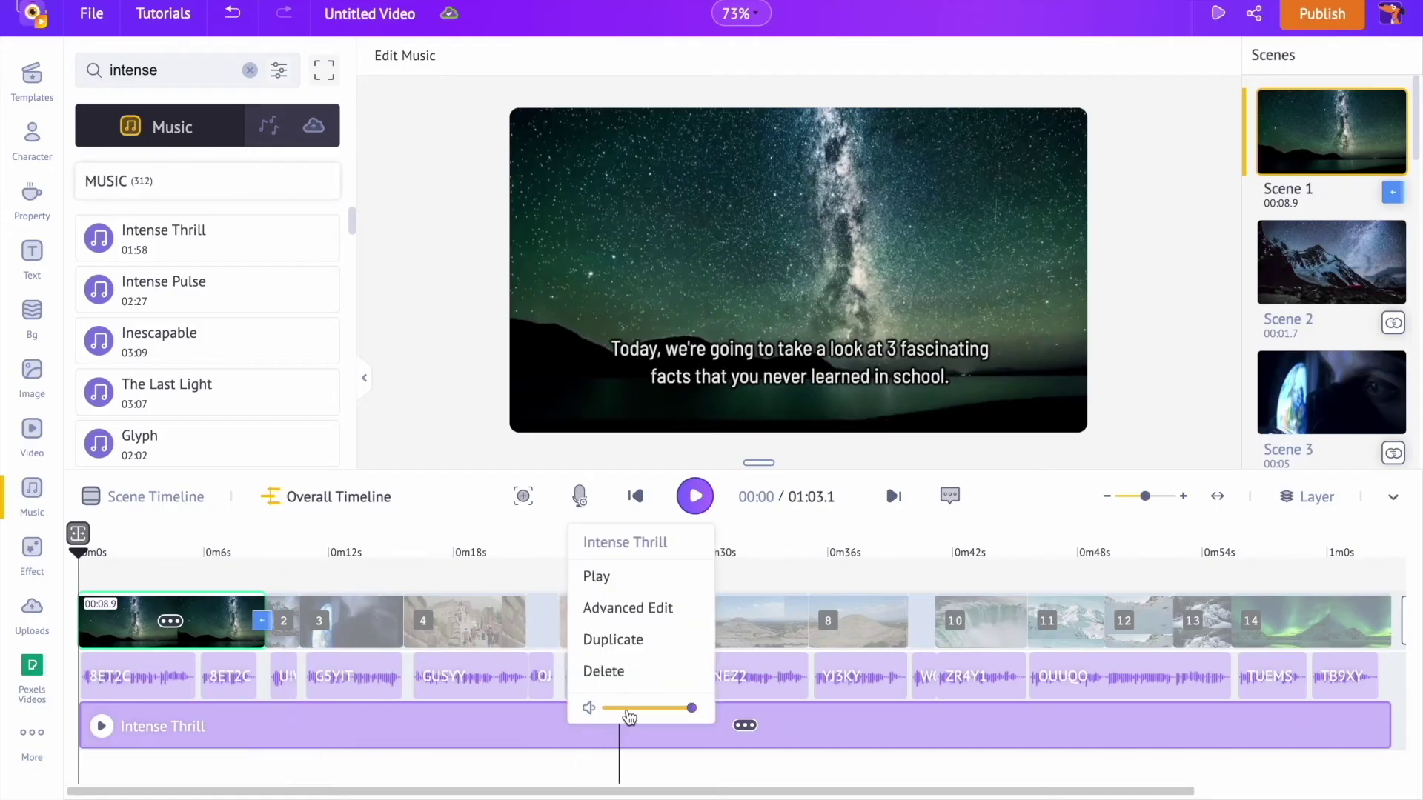
{"action": "left_click_drag", "start_coordinate": [650, 713], "coordinate": [619, 720]}
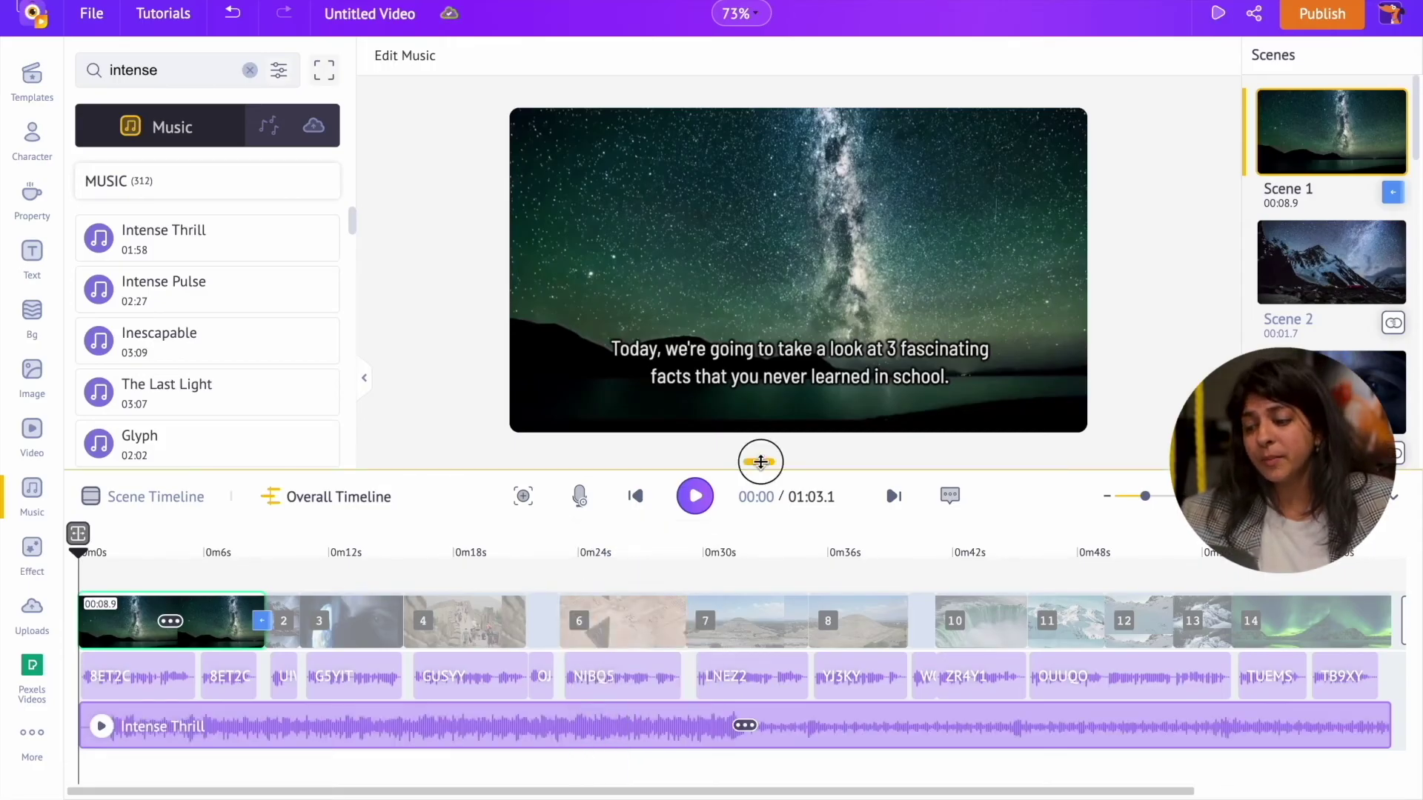
{"action": "left_click_drag", "start_coordinate": [760, 462], "coordinate": [737, 547]}
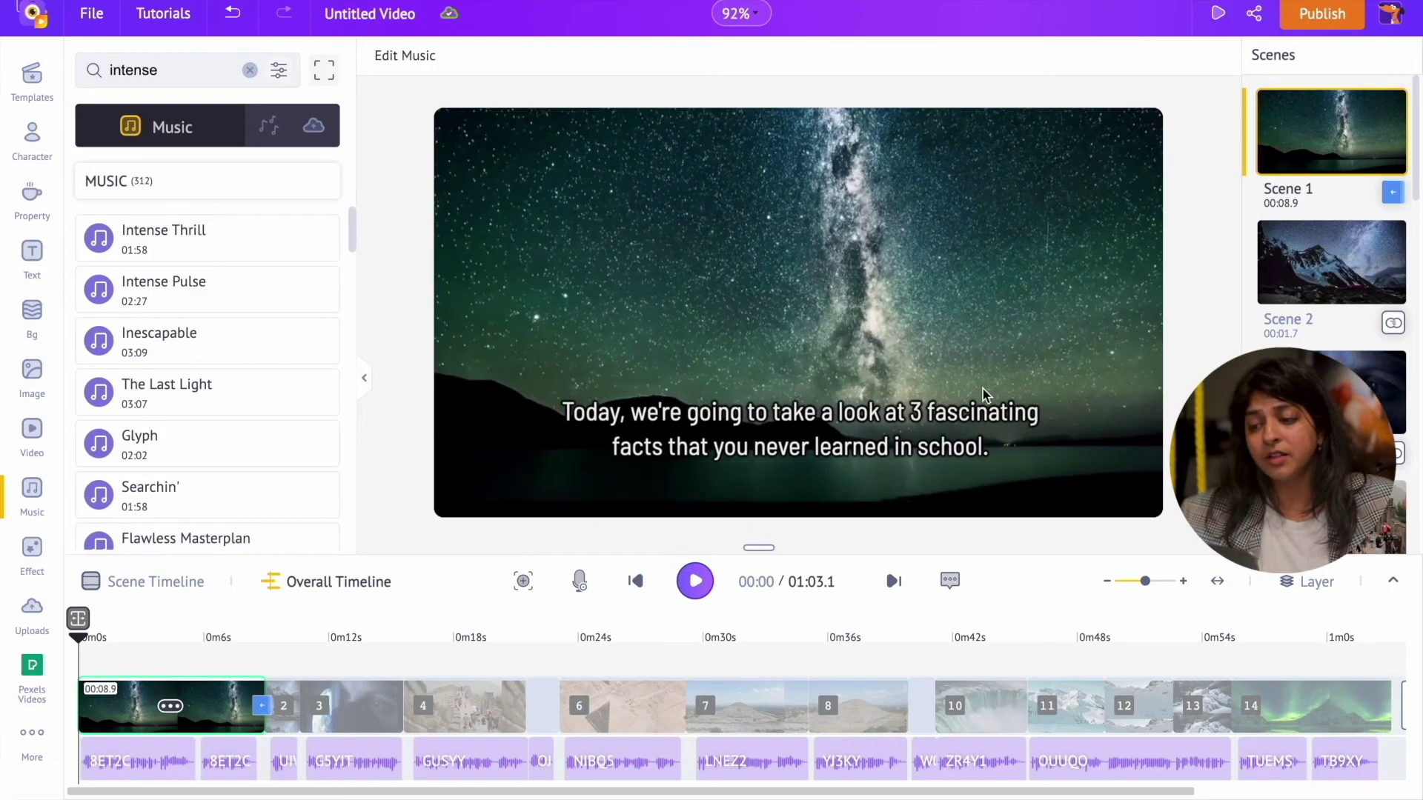
{"action": "left_click", "coordinate": [1219, 16]}
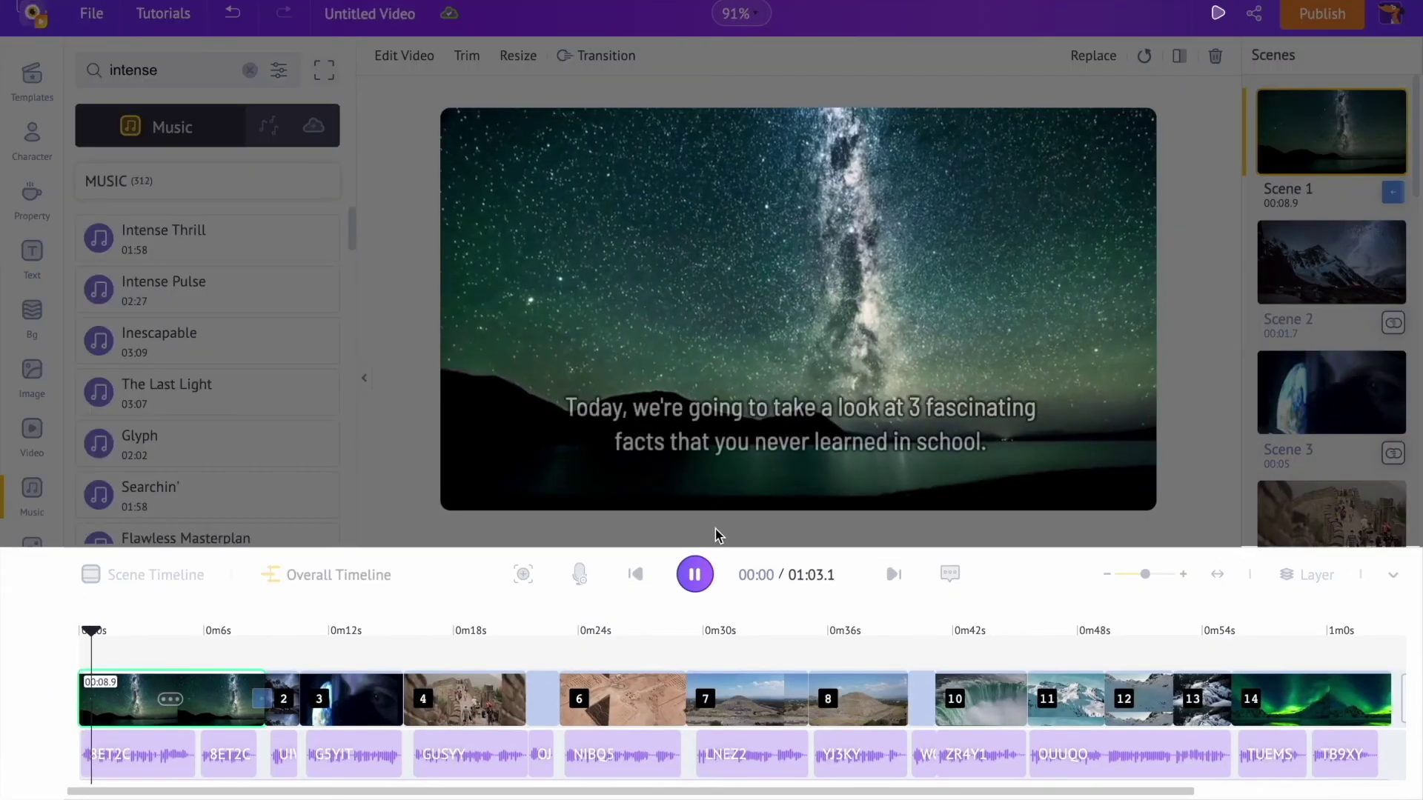